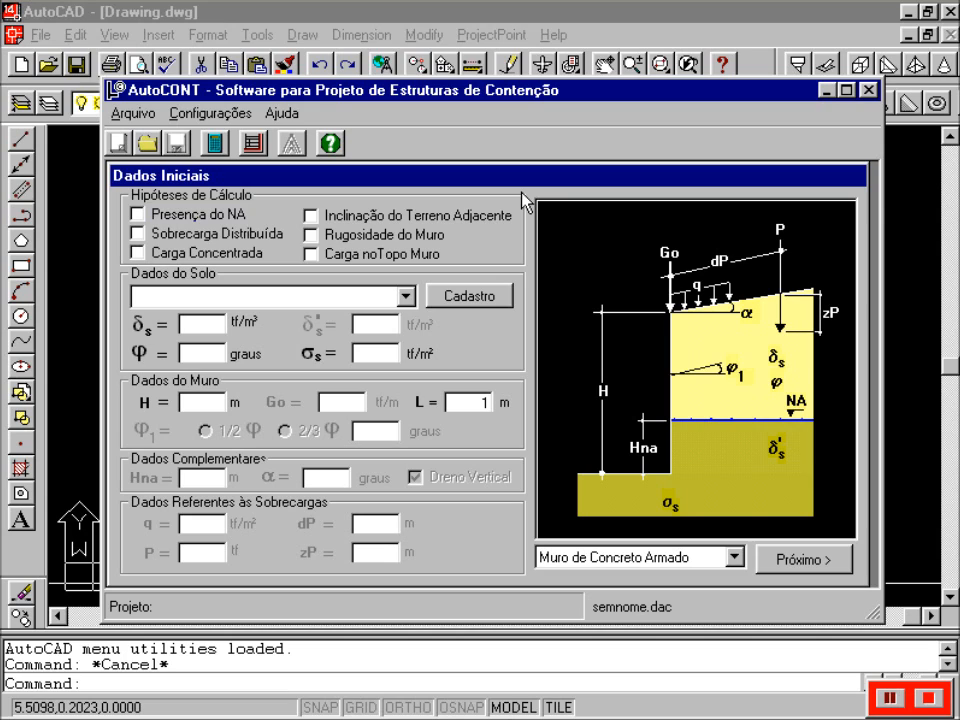
- Check water table, distributed surcharge, concentrated load, ground slope, wall roughness and top load, then open Cadastro
{"action": "left_click", "coordinate": [185, 222]}
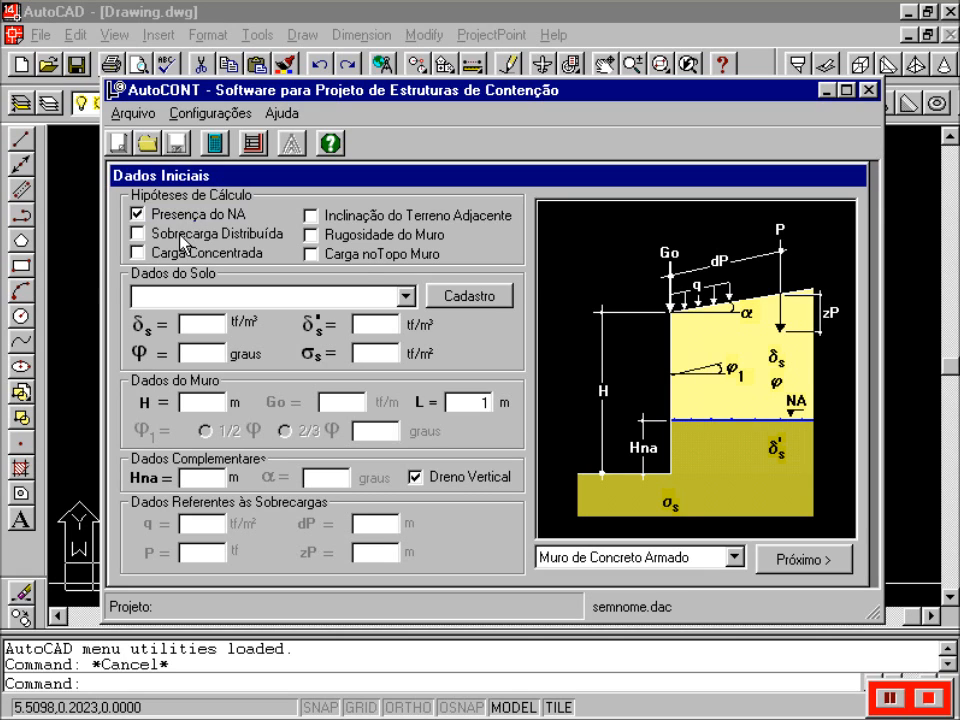
{"action": "left_click", "coordinate": [183, 234]}
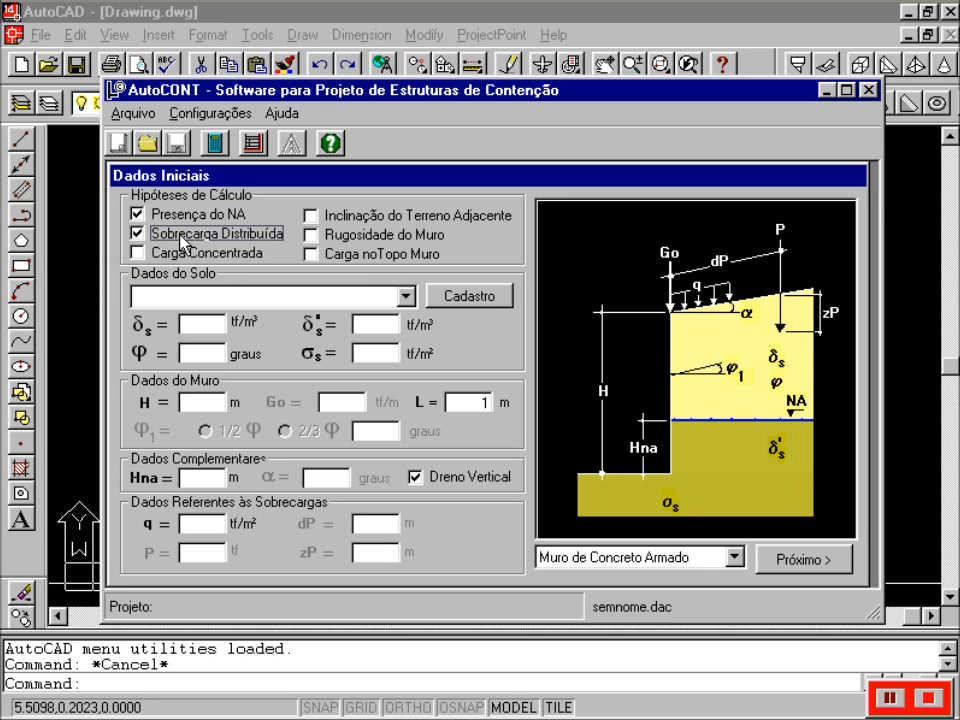
{"action": "left_click", "coordinate": [184, 261]}
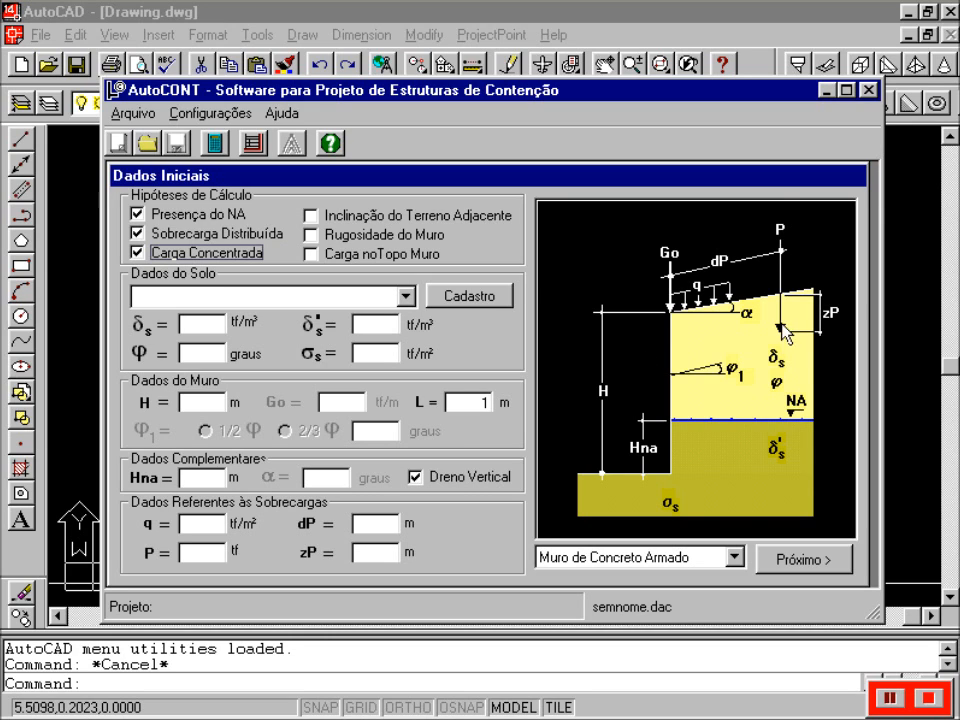
{"action": "left_click", "coordinate": [352, 219]}
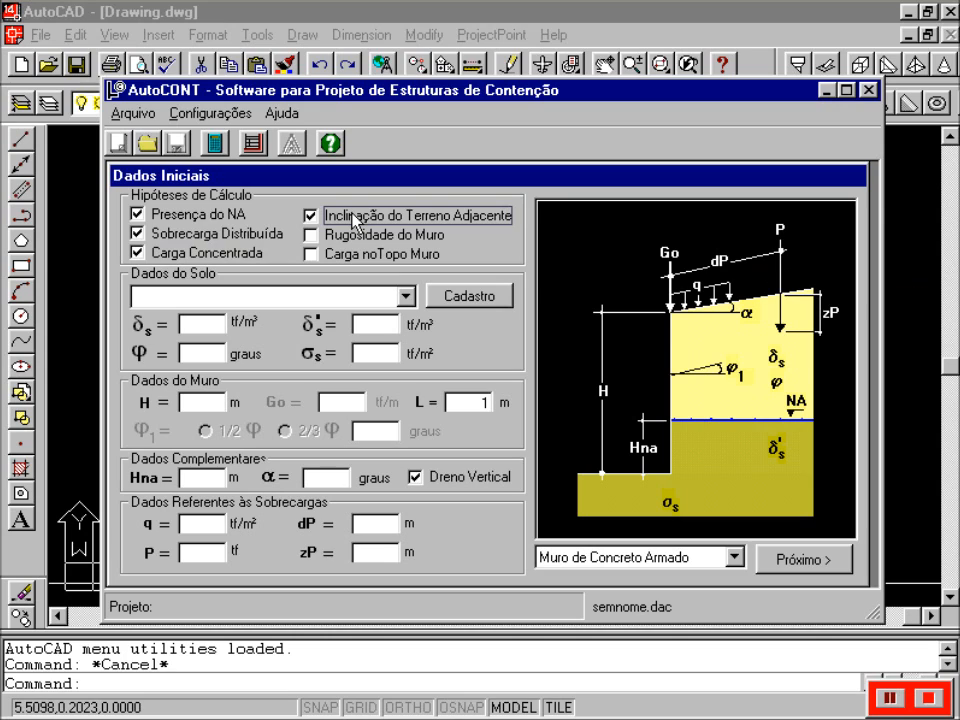
{"action": "left_click", "coordinate": [369, 241]}
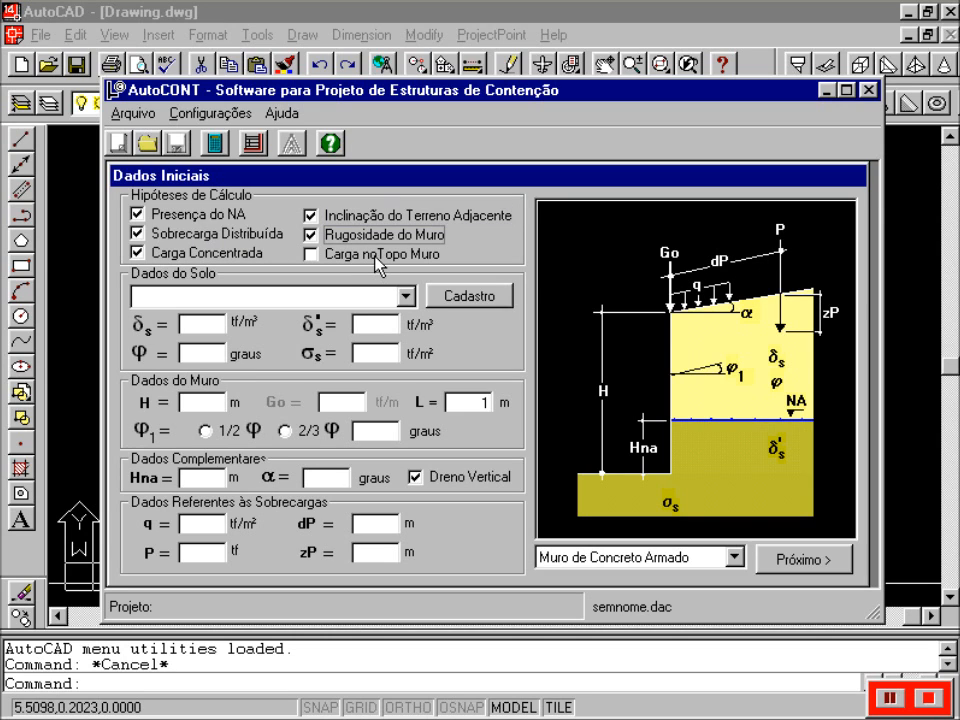
{"action": "left_click", "coordinate": [379, 258]}
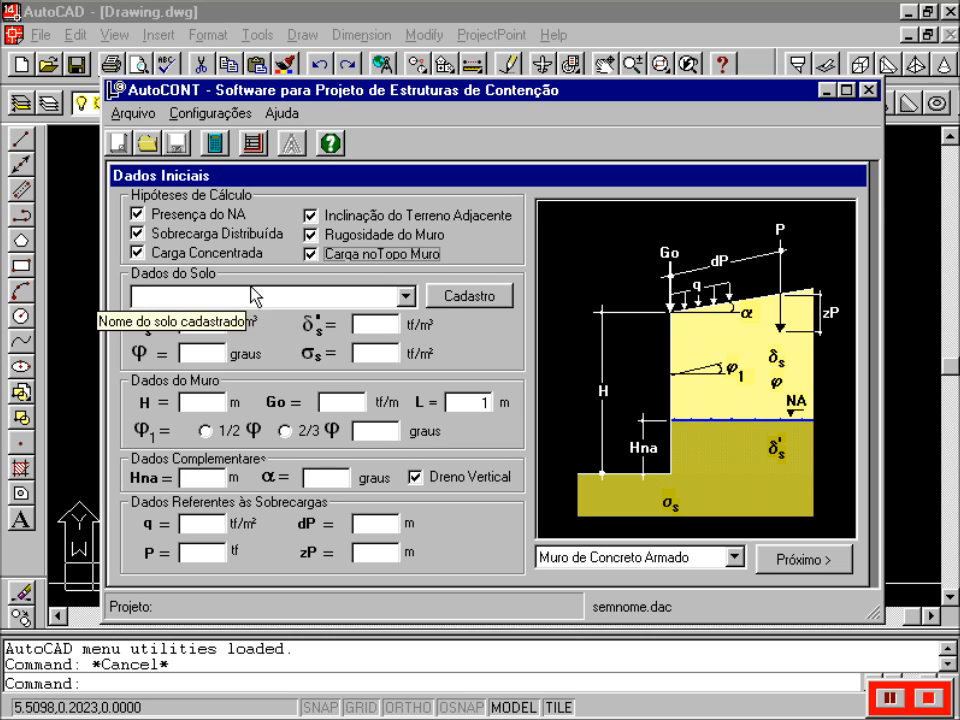
{"action": "left_click", "coordinate": [478, 307]}
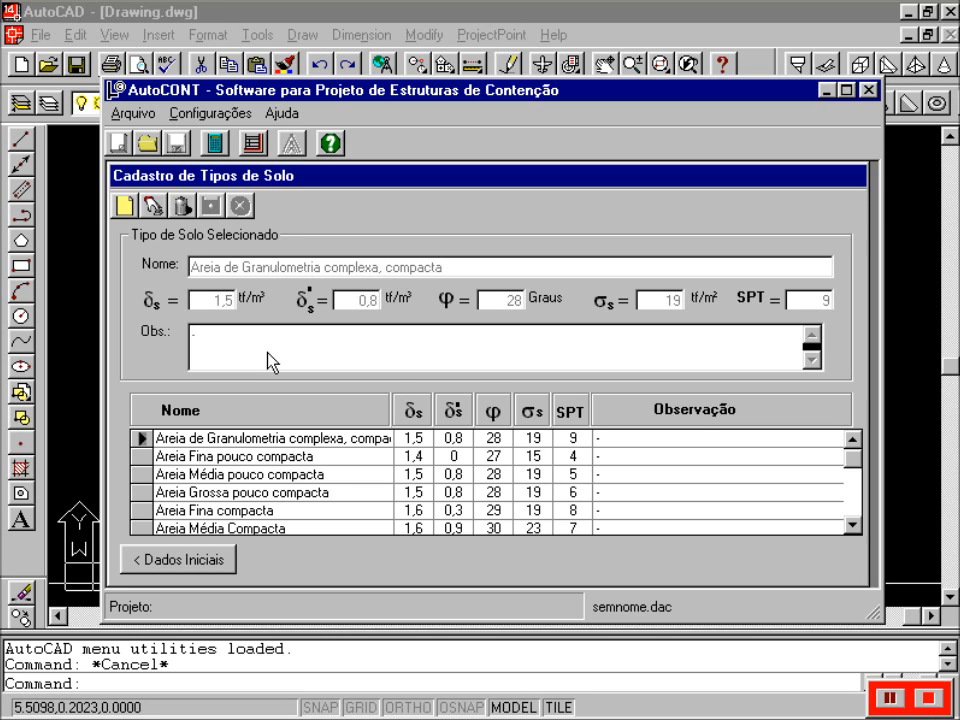
- Leave the soil catalogue and go back to the Dados Iniciais form
{"action": "left_click", "coordinate": [225, 560]}
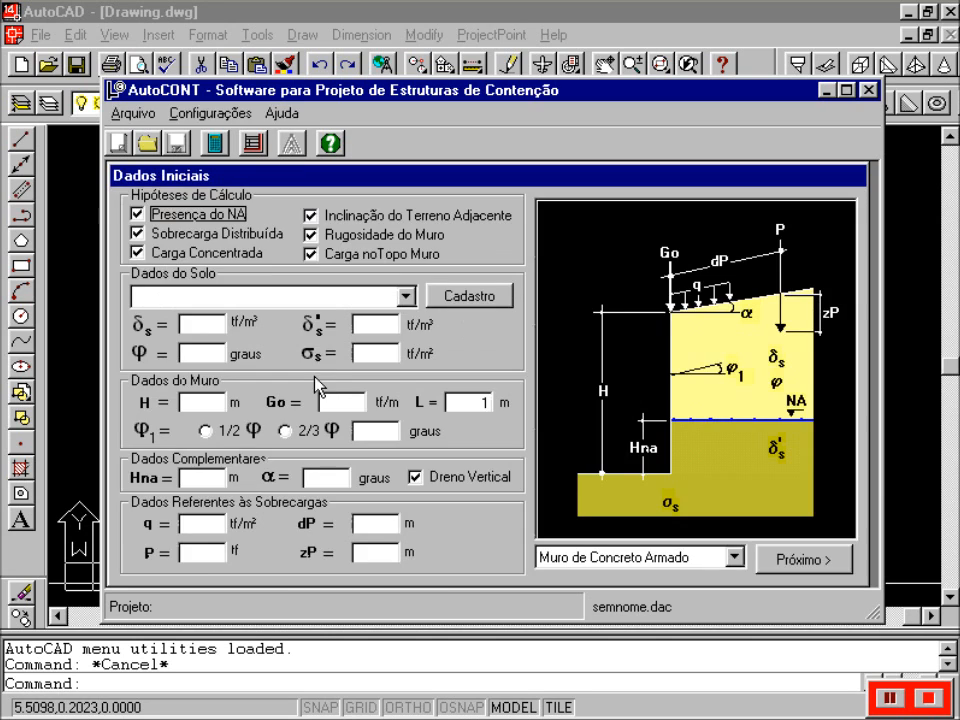
- Select Areia Média Compacta as the soil and change its allowable stress σs to 25 tf/m²
{"action": "left_click", "coordinate": [405, 297]}
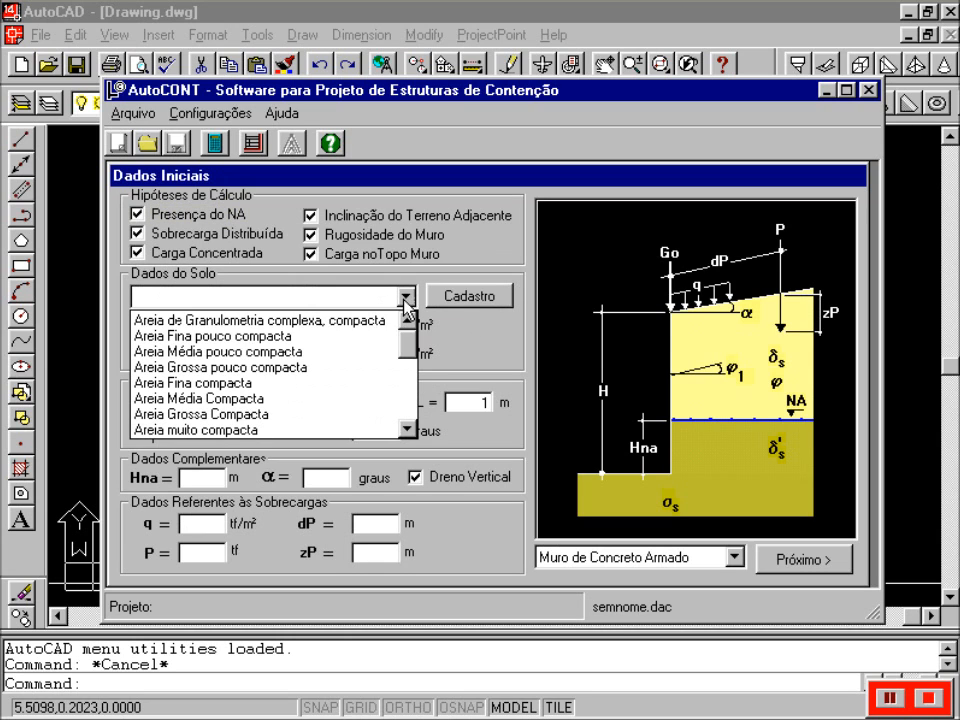
{"action": "left_click", "coordinate": [338, 401]}
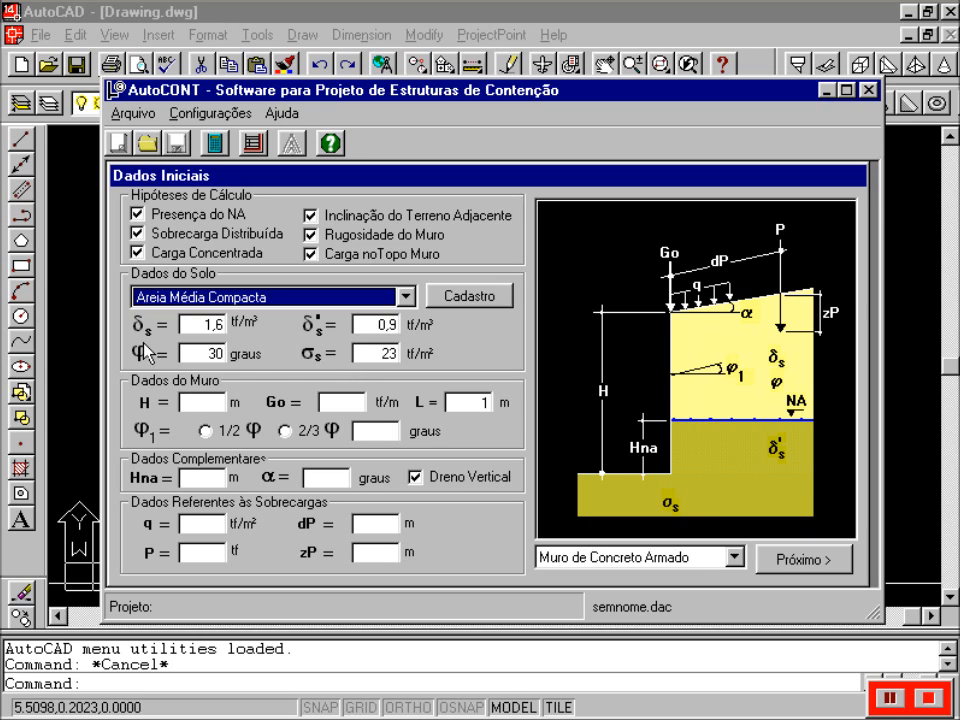
{"action": "mouse_move", "coordinate": [143, 343]}
{"action": "mouse_move", "coordinate": [144, 366]}
{"action": "mouse_move", "coordinate": [312, 362]}
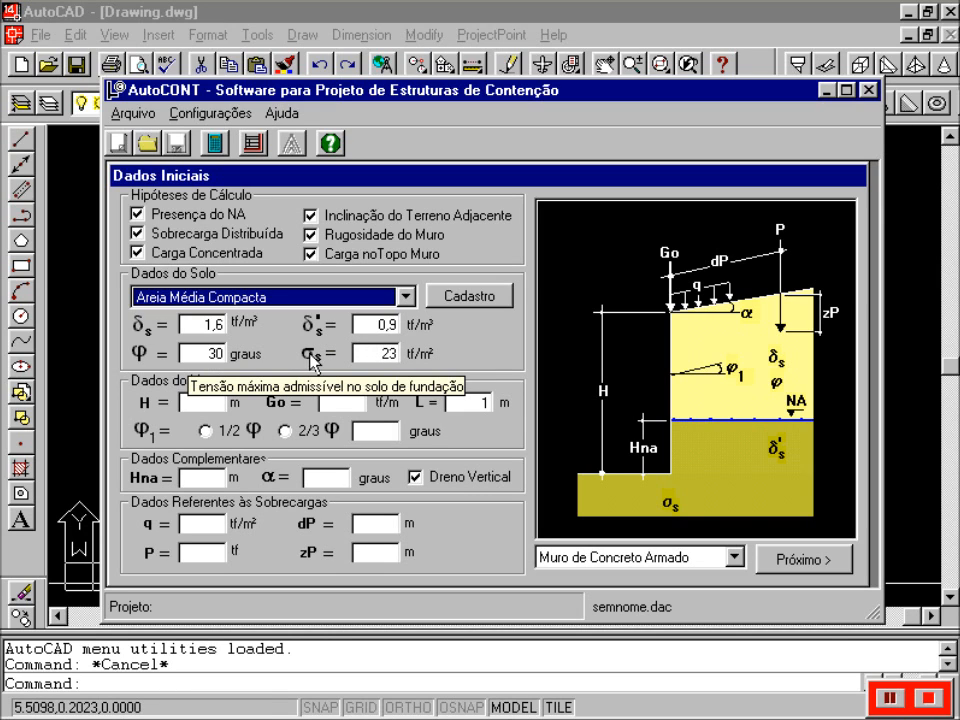
{"action": "double_click", "coordinate": [385, 353]}
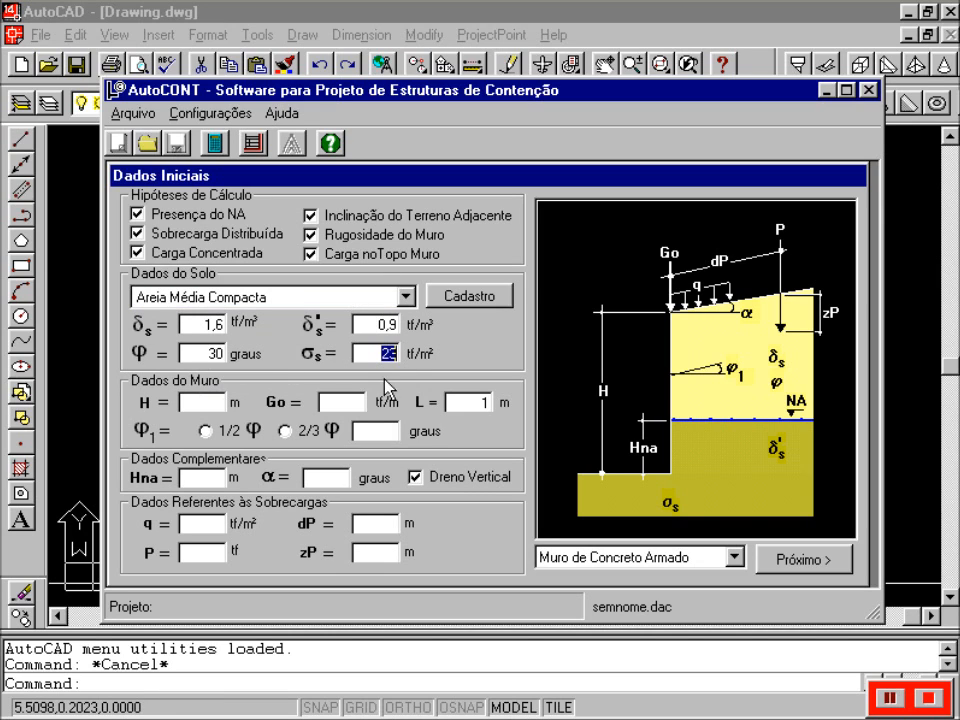
{"action": "type", "text": "25"}
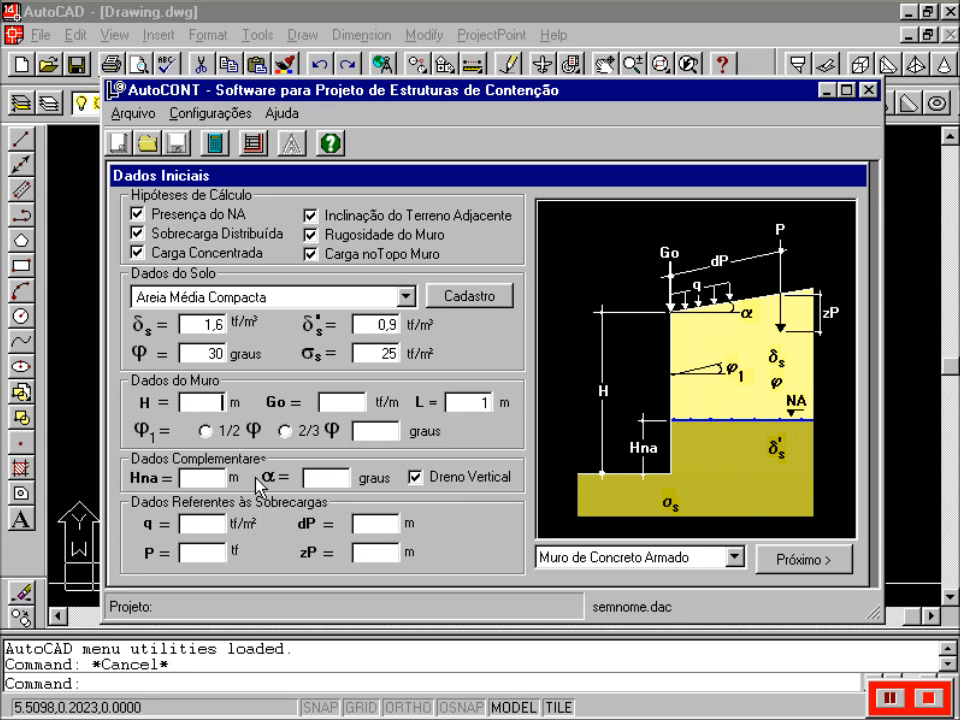
- Enter wall height H 4 m and load Go 0.1 tf/m, with φ1 set to ½φ
{"action": "key", "text": "Tab"}
{"action": "type", "text": "4"}
{"action": "left_click", "coordinate": [338, 408]}
{"action": "type", "text": "00.1"}
{"action": "left_click", "coordinate": [463, 403]}
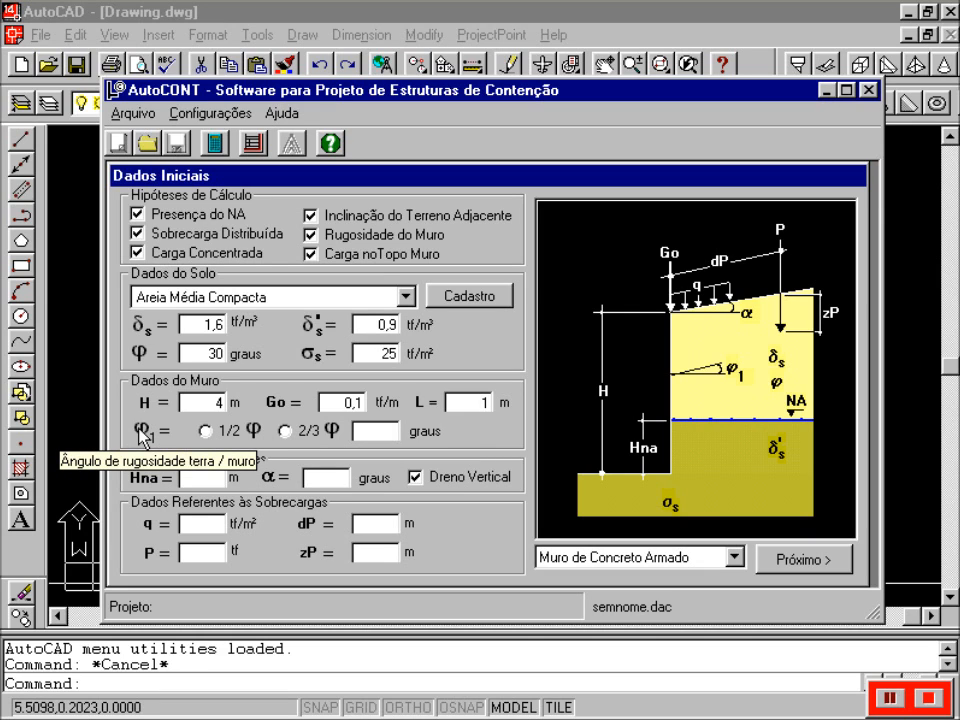
{"action": "left_click", "coordinate": [206, 431]}
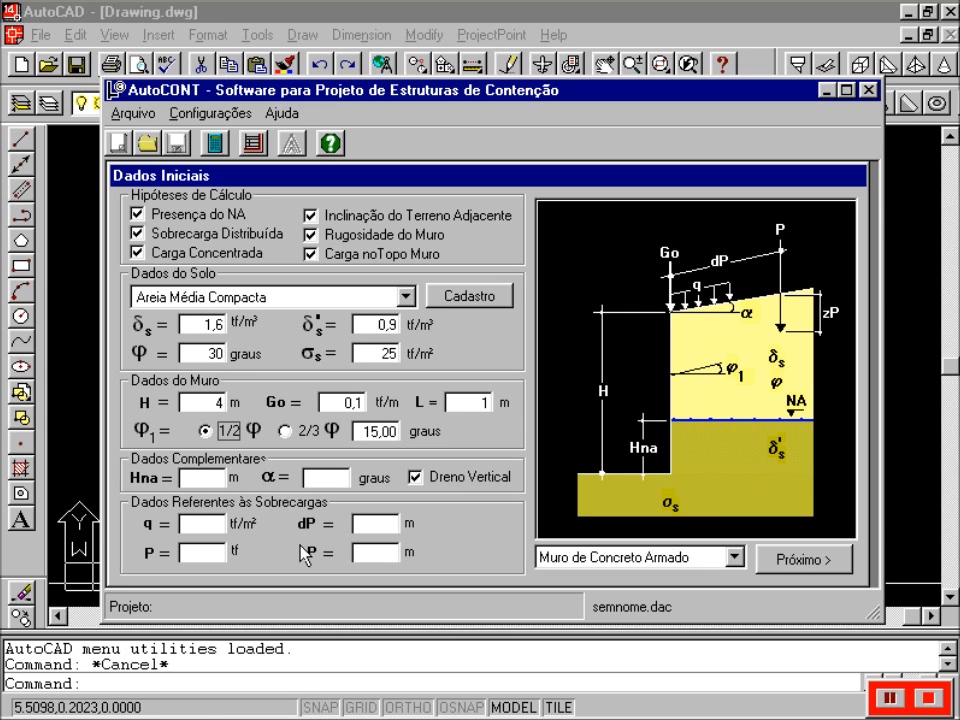
- Enter water table height Hna 1 m and ground slope α 5°, and toggle Dreno Vertical
{"action": "left_click", "coordinate": [360, 520]}
{"action": "type", "text": "1"}
{"action": "key", "text": "Tab"}
{"action": "type", "text": "5"}
{"action": "left_click", "coordinate": [422, 482]}
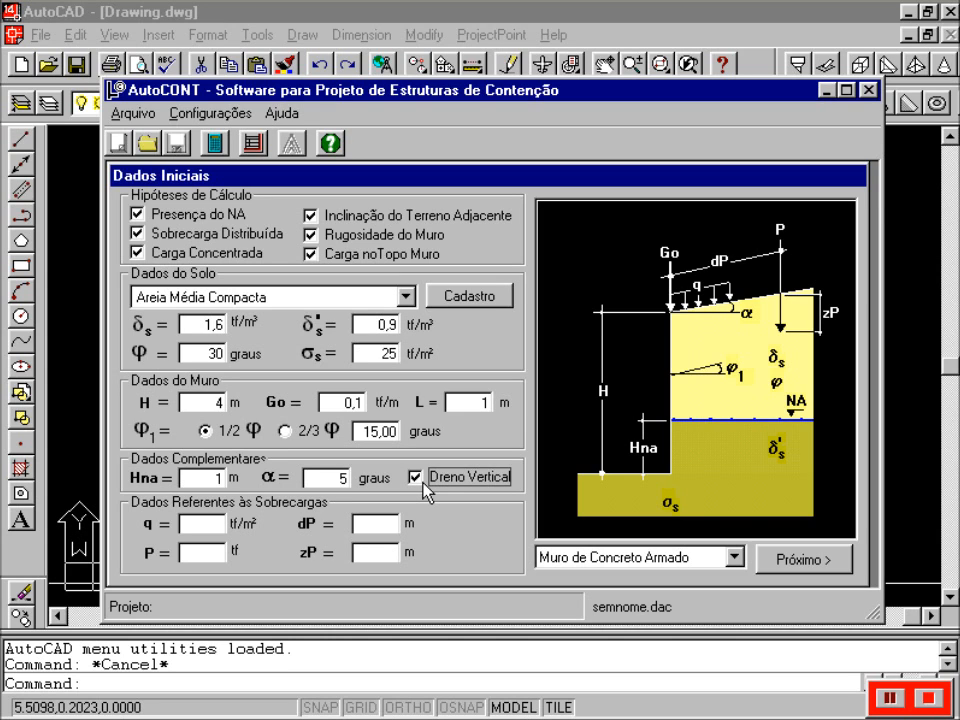
- Enter surcharge q 0.25 tf/m², concentrated load P 18 tf, dP 3.5 m and zP 1.5 m
{"action": "left_click", "coordinate": [203, 551]}
{"action": "type", "text": "0."}
{"action": "type", "text": "25"}
{"action": "left_click", "coordinate": [188, 552]}
{"action": "type", "text": "18"}
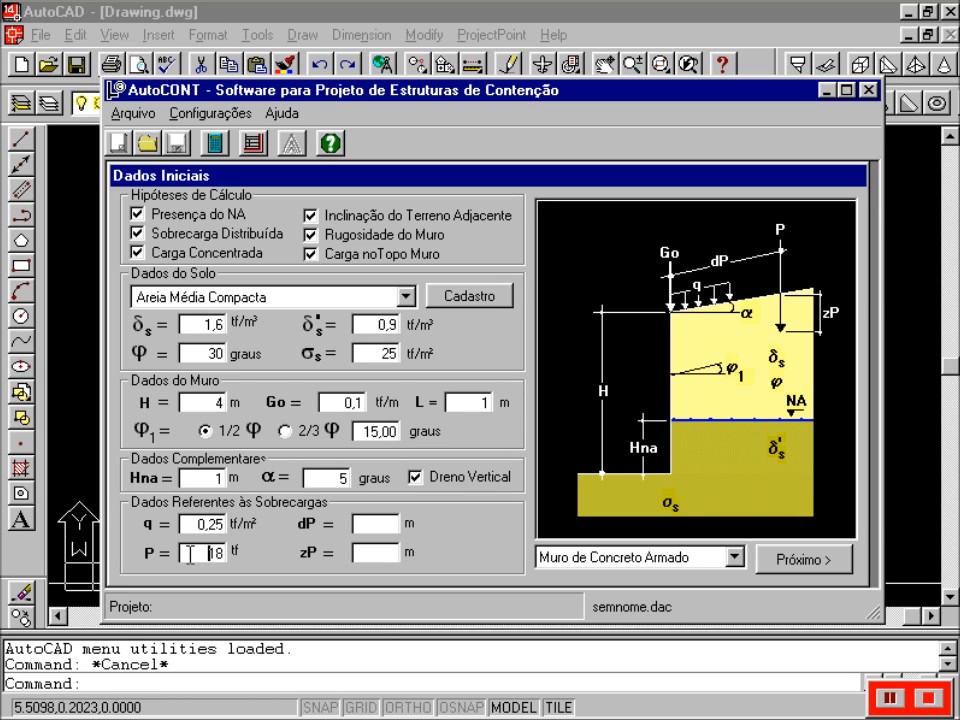
{"action": "left_click", "coordinate": [383, 524]}
{"action": "type", "text": "03.5"}
{"action": "left_click", "coordinate": [357, 552]}
{"action": "type", "text": "01.5"}
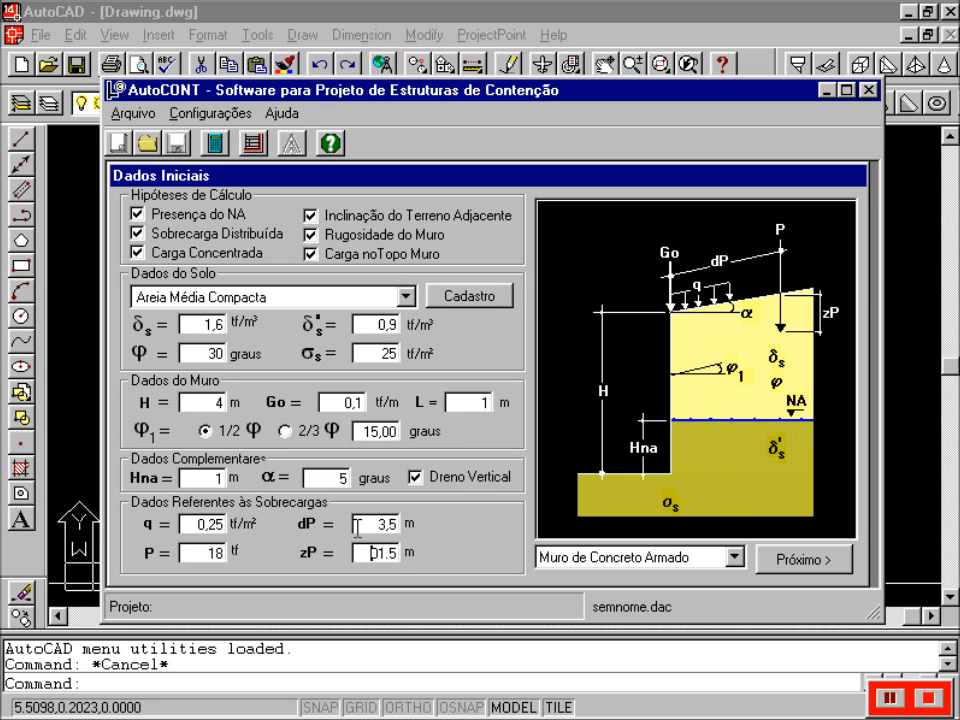
{"action": "left_click", "coordinate": [607, 362]}
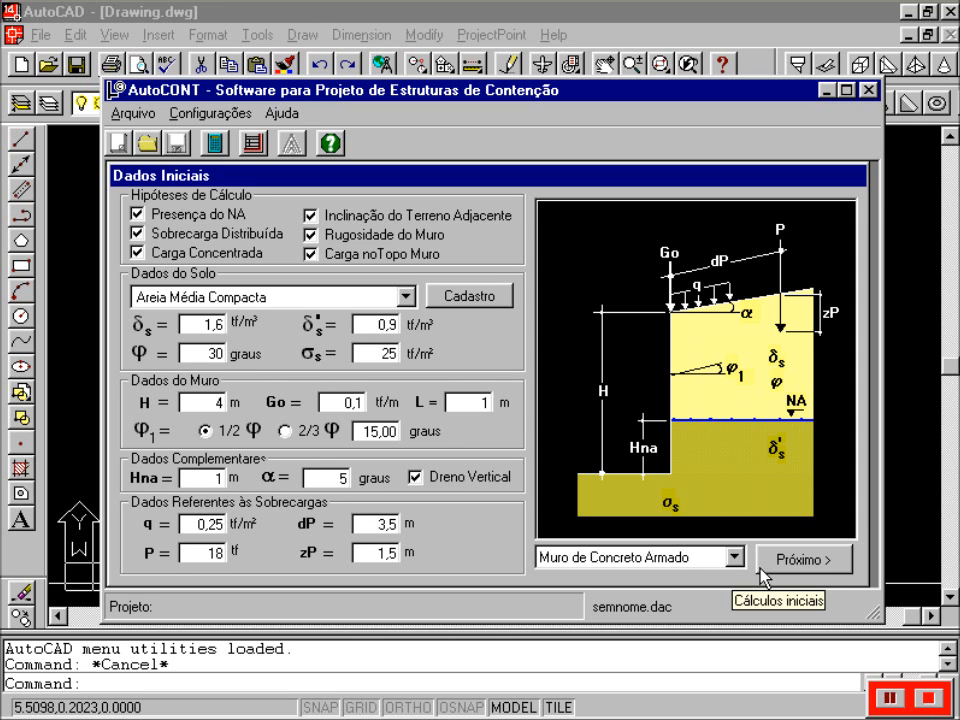
- Run the initial calculations with Próximo to reach the Muro de Concreto Armado Cálculo form
{"action": "left_click", "coordinate": [926, 698]}
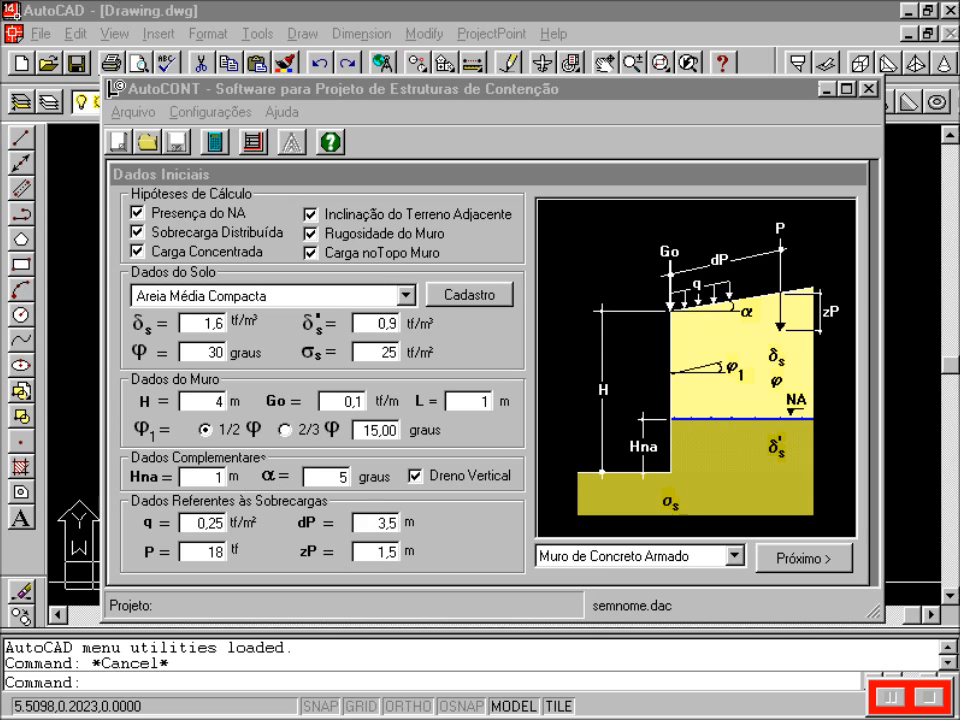
{"action": "left_click", "coordinate": [804, 559]}
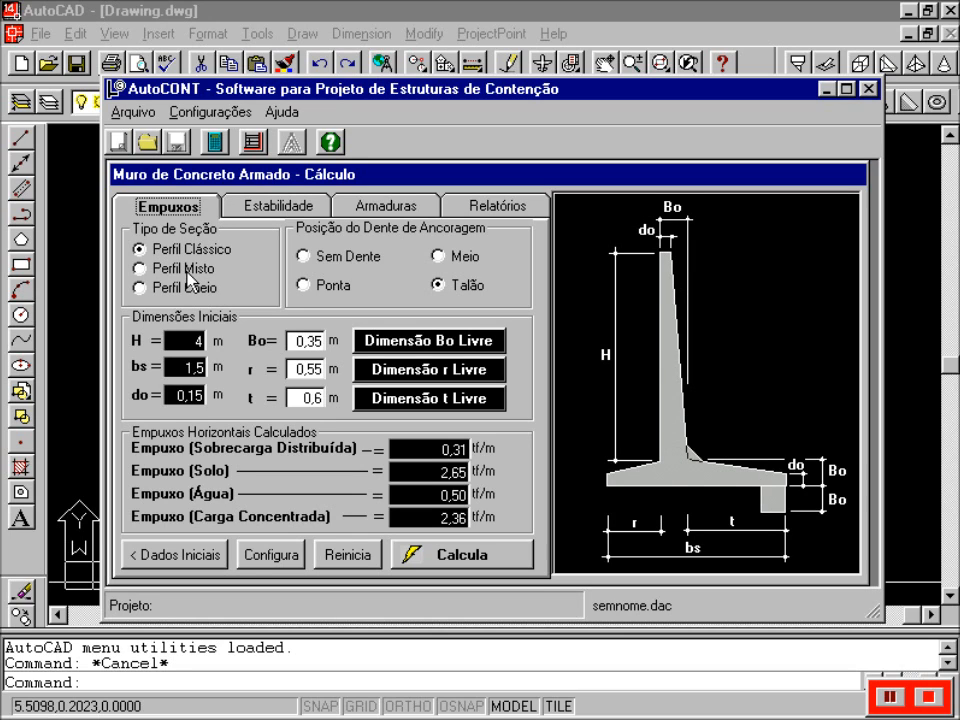
- Try the section types and key positions, settling on Perfil Misto with the key at Meio
{"action": "left_click", "coordinate": [160, 274]}
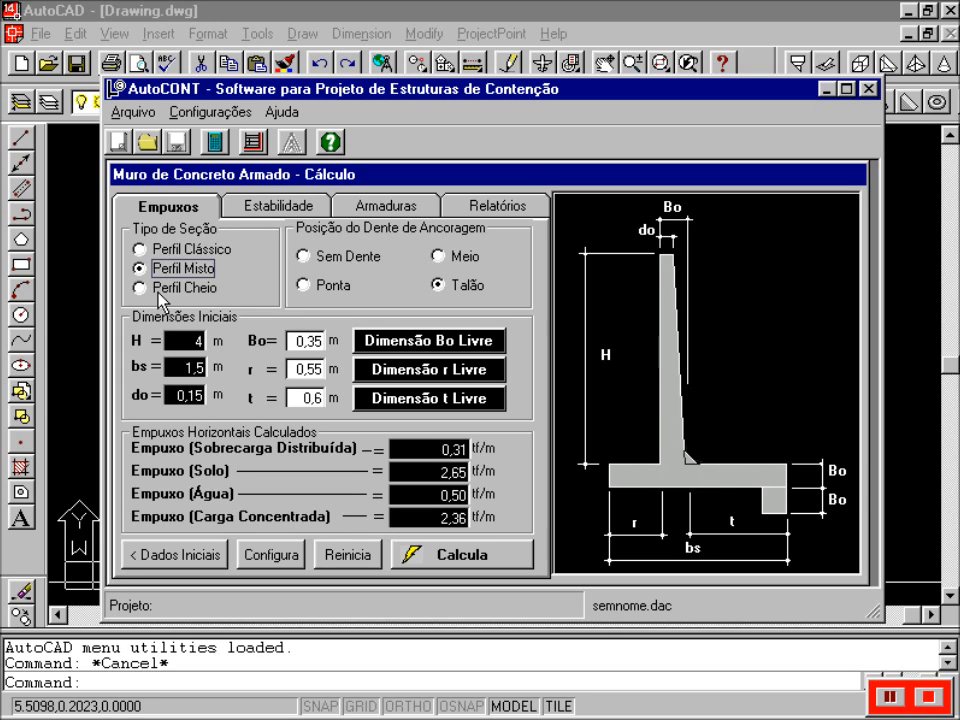
{"action": "left_click", "coordinate": [158, 292]}
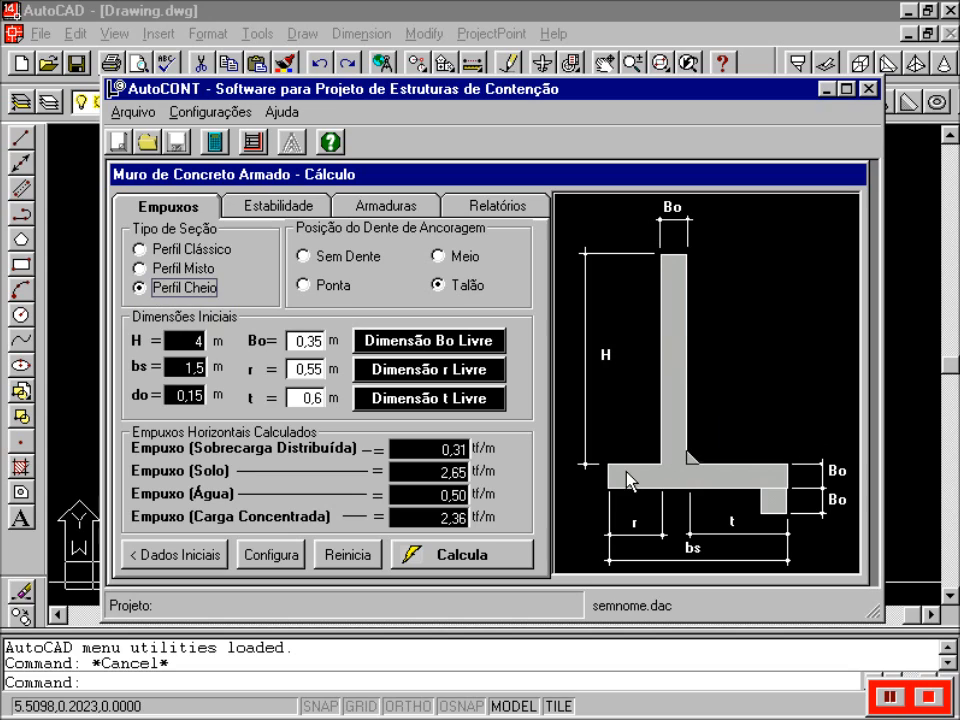
{"action": "left_click", "coordinate": [472, 285]}
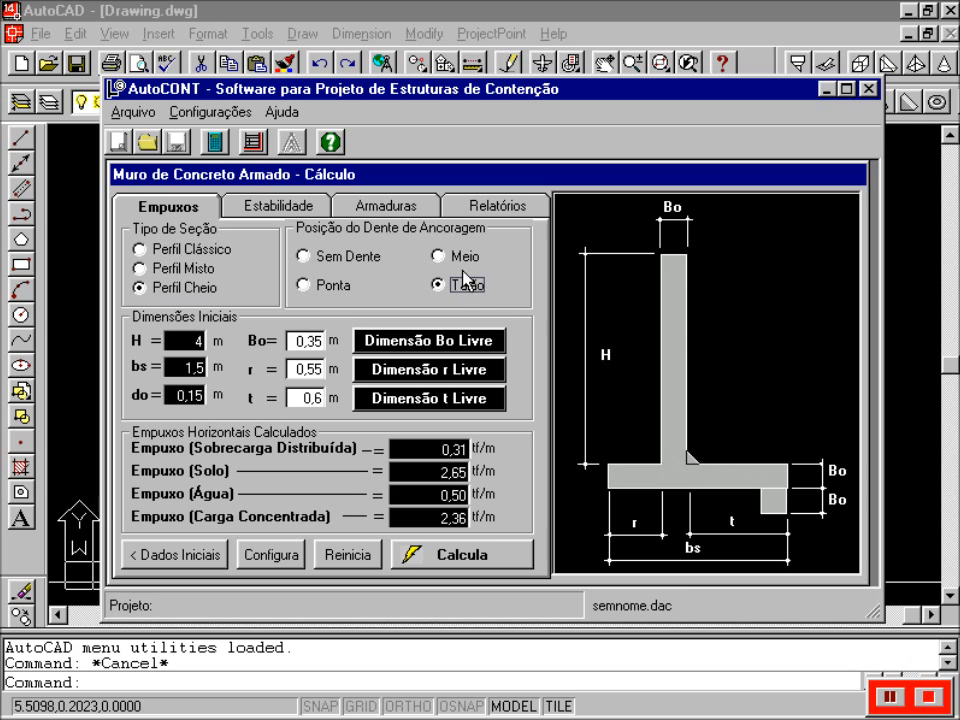
{"action": "left_click", "coordinate": [461, 262]}
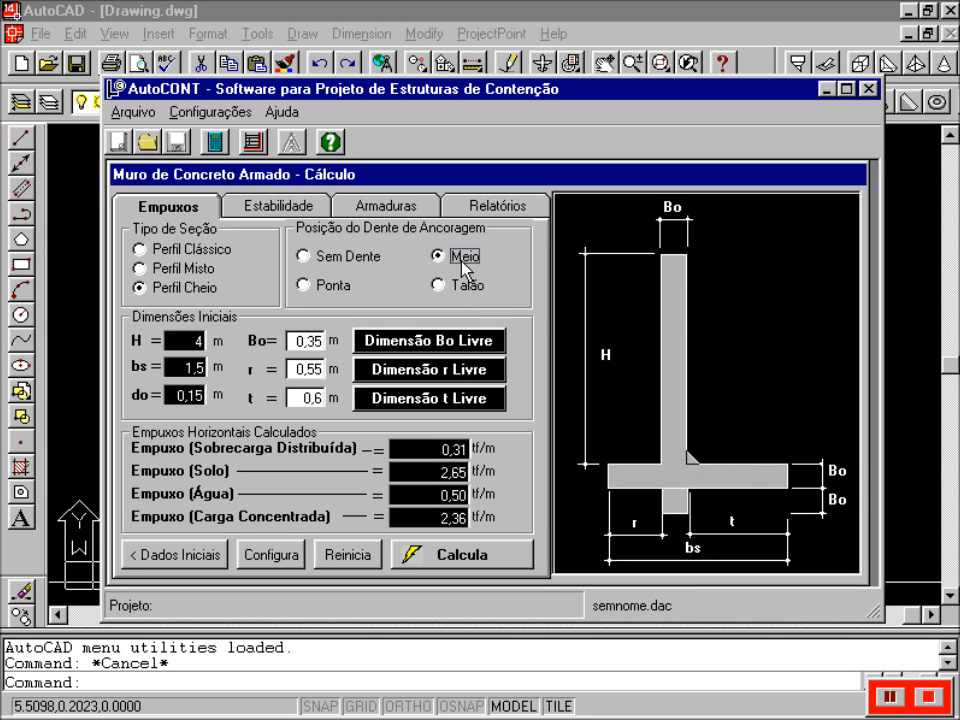
{"action": "left_click", "coordinate": [326, 287]}
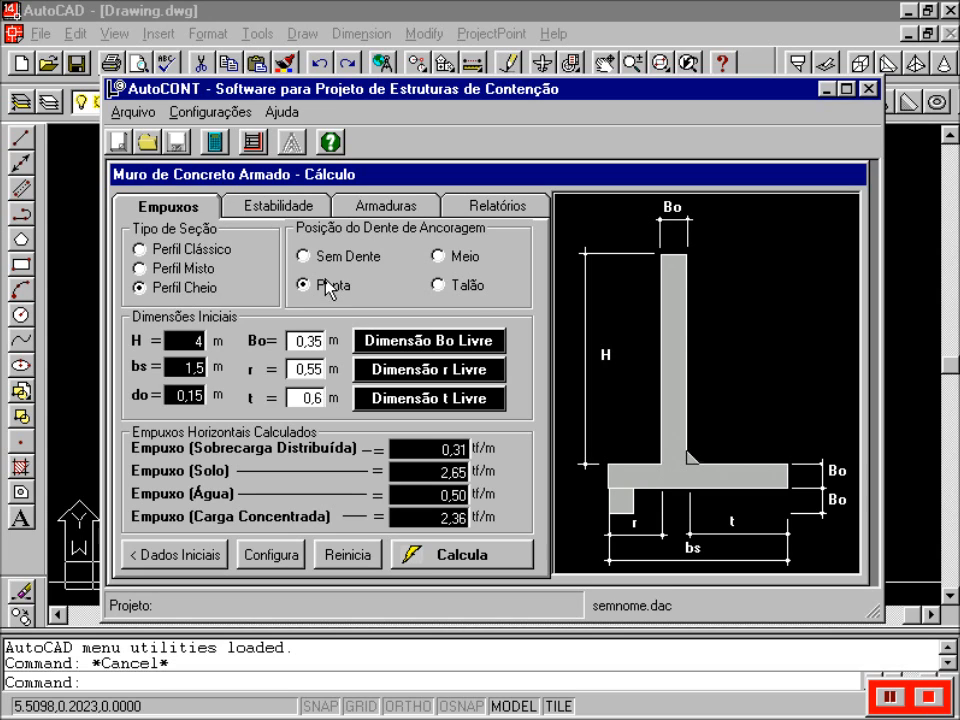
{"action": "left_click", "coordinate": [344, 261]}
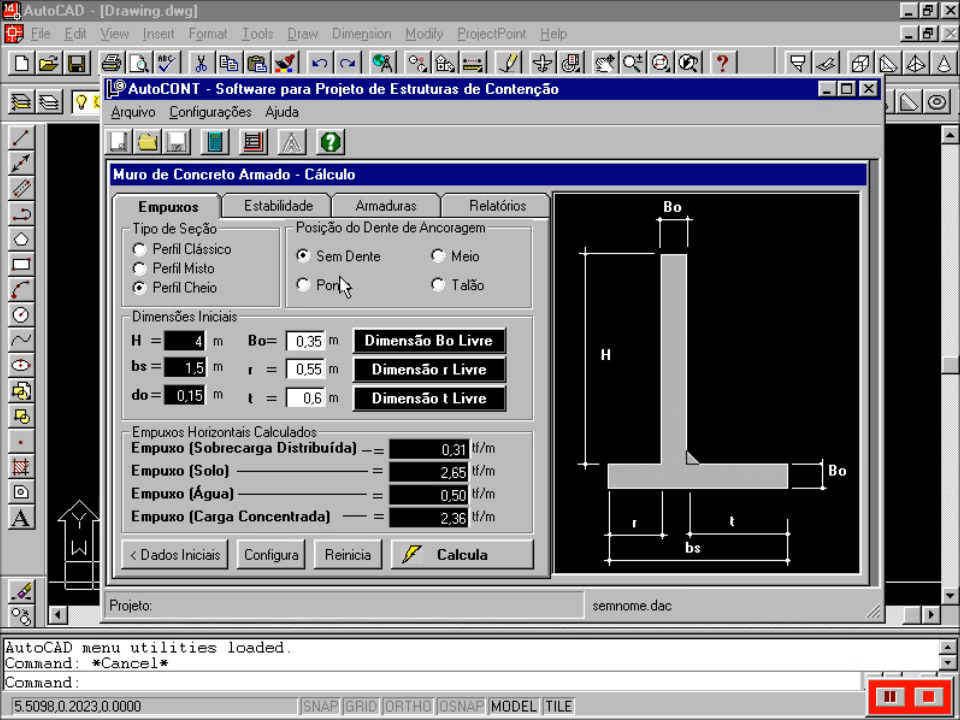
{"action": "left_click", "coordinate": [176, 270]}
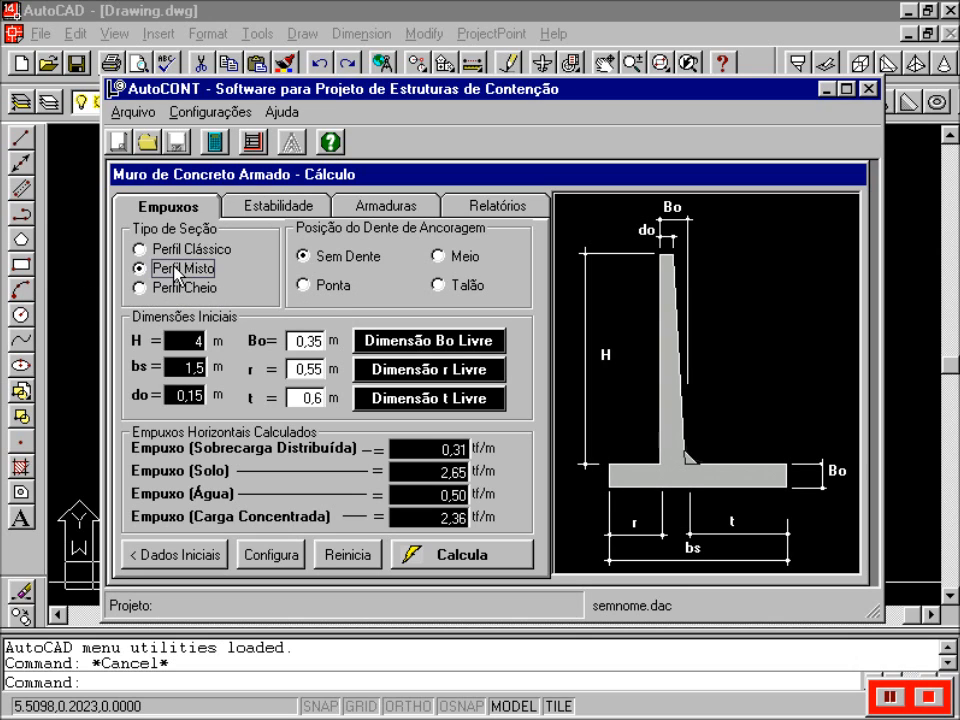
{"action": "left_click", "coordinate": [455, 258]}
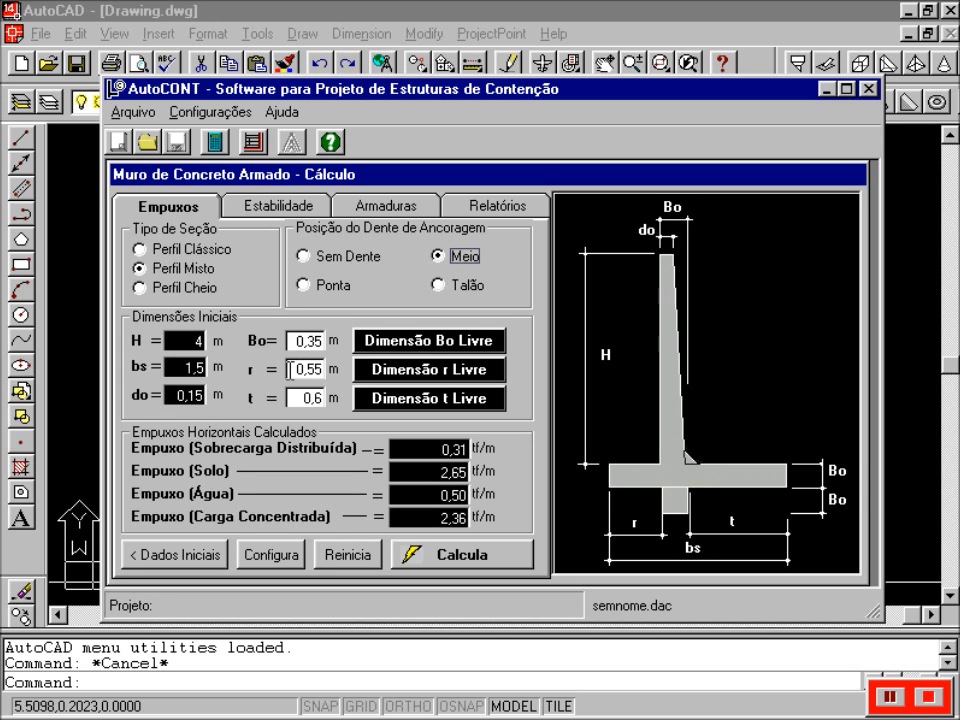
- Enter 0,25 for toe length r and toggle it between fixed and free
{"action": "double_click", "coordinate": [291, 369]}
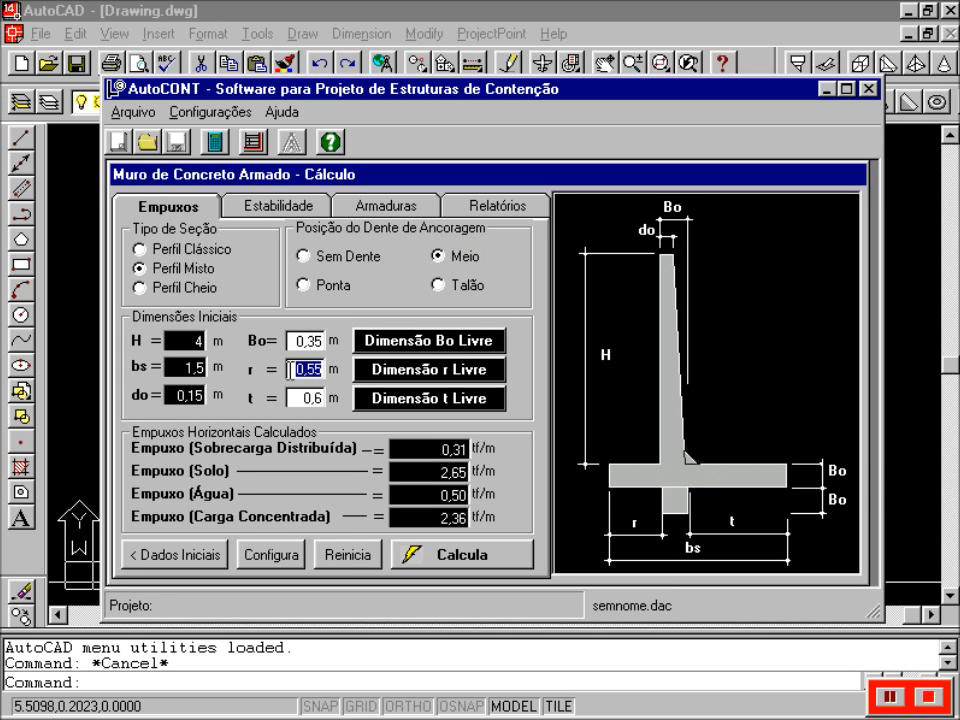
{"action": "type", "text": "0,25"}
{"action": "left_click", "coordinate": [432, 373]}
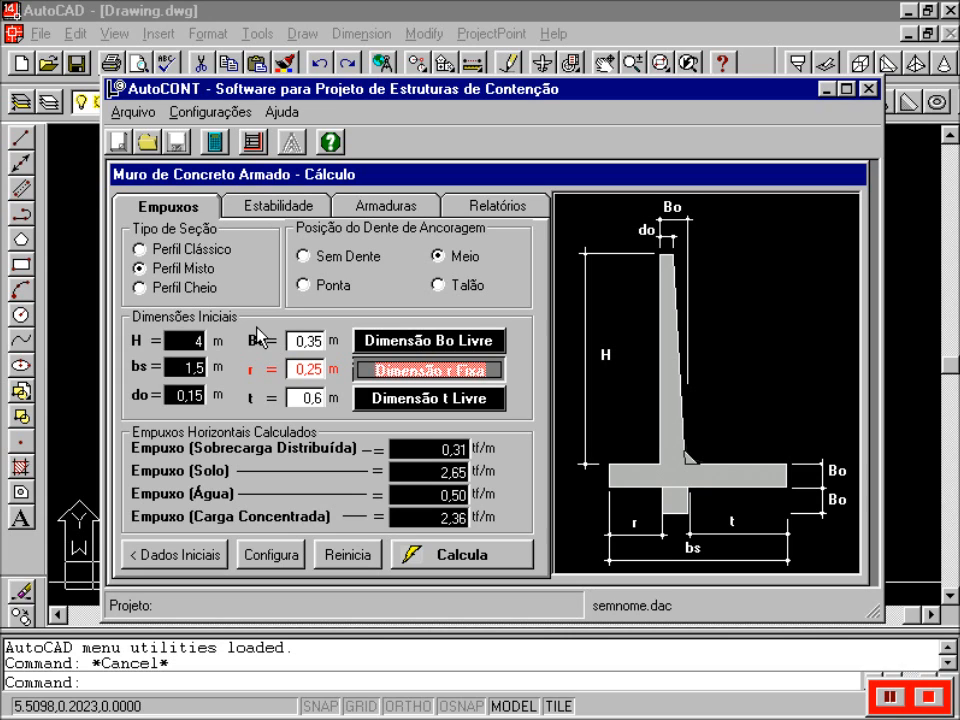
{"action": "mouse_move", "coordinate": [258, 349]}
{"action": "mouse_move", "coordinate": [252, 396]}
{"action": "left_click", "coordinate": [393, 375]}
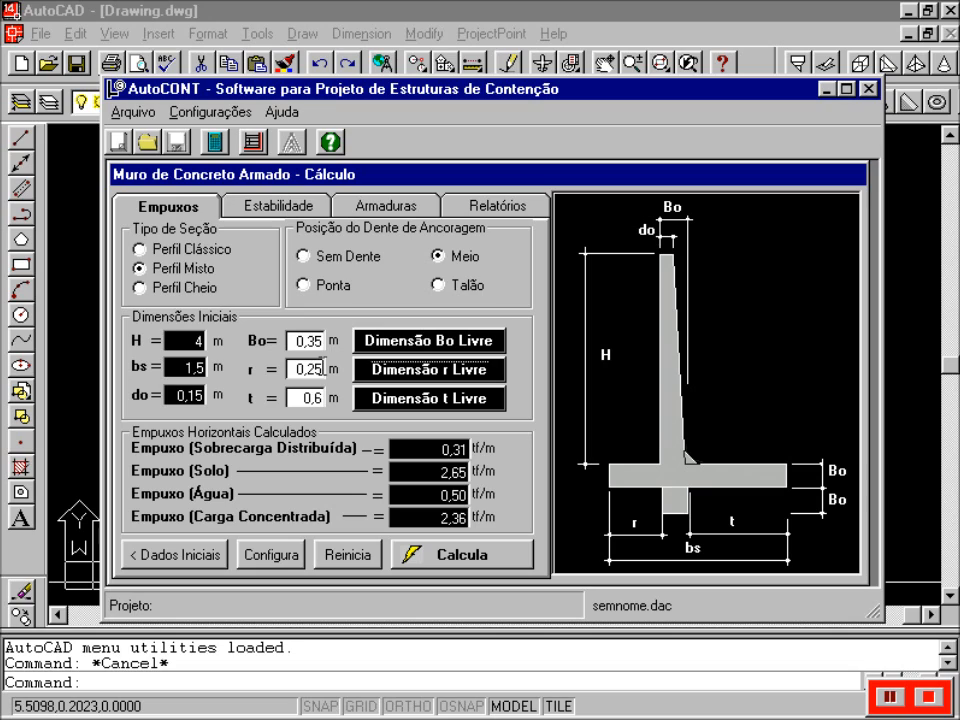
- Change toe length r to 0, fix it, then release it again
{"action": "double_click", "coordinate": [321, 367]}
{"action": "key", "text": "BackSpace"}
{"action": "type", "text": "0"}
{"action": "left_click", "coordinate": [391, 372]}
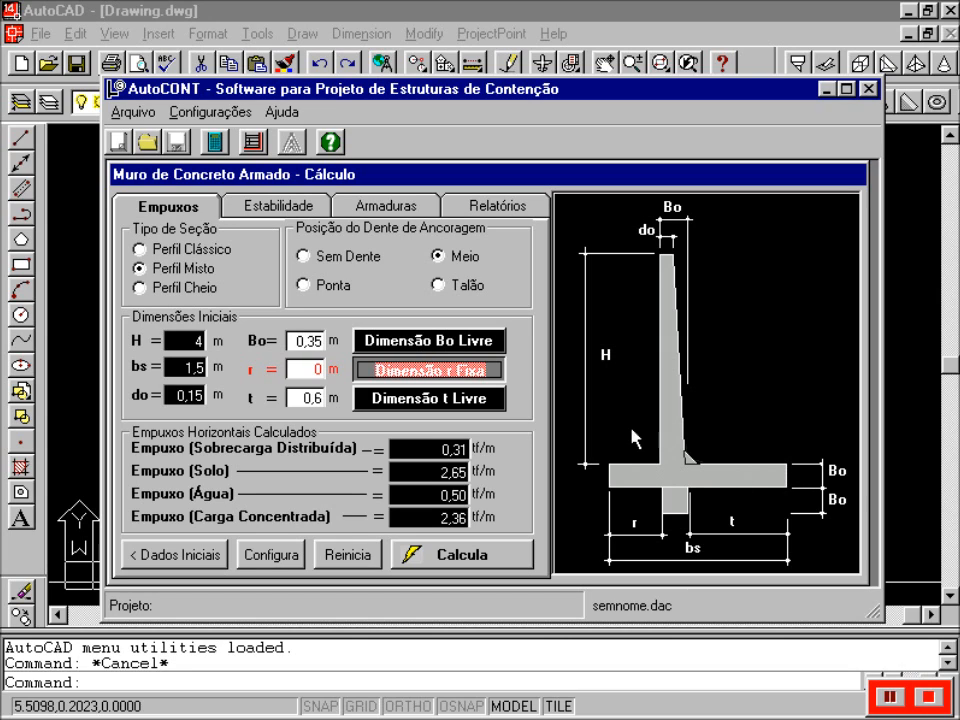
{"action": "left_click", "coordinate": [458, 372]}
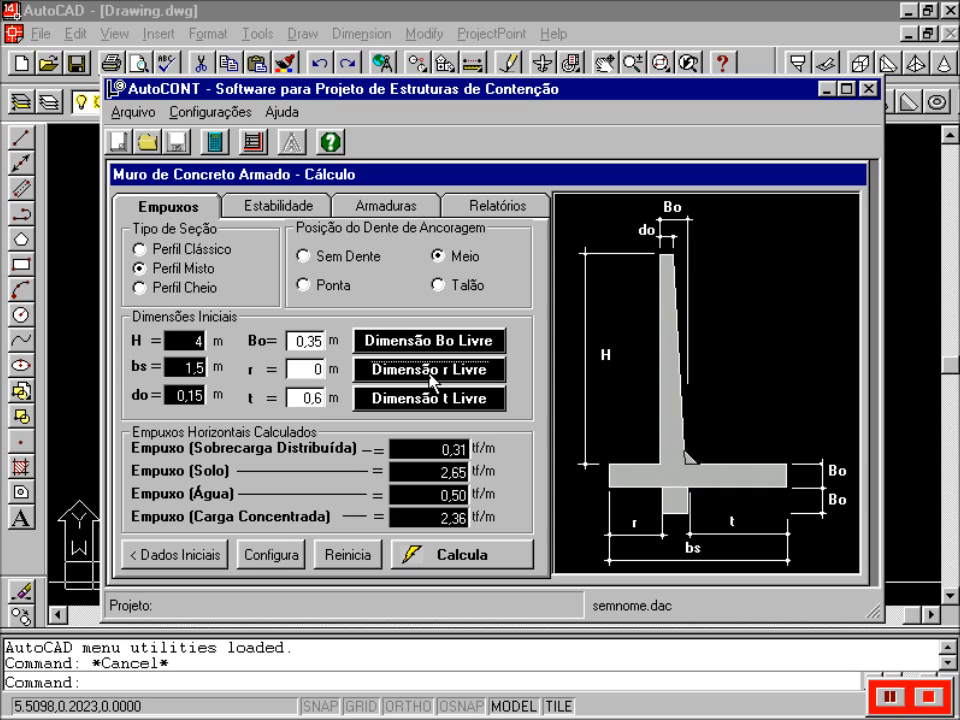
- Set heel length t to 0 and make it a fixed dimension
{"action": "left_click", "coordinate": [320, 396]}
{"action": "left_click", "coordinate": [372, 370]}
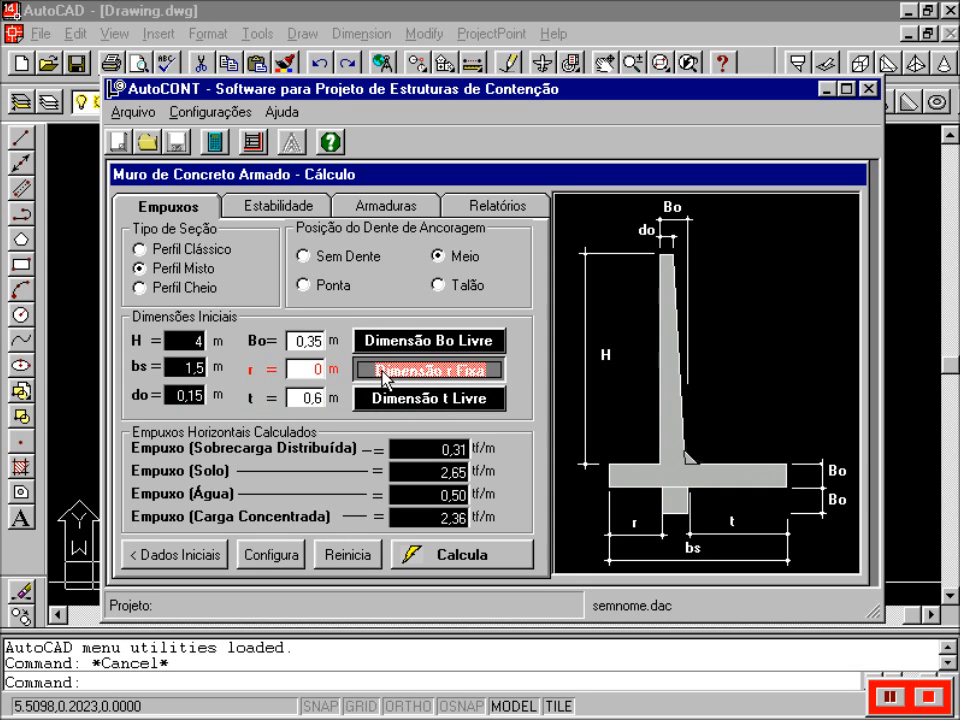
{"action": "left_click", "coordinate": [405, 376]}
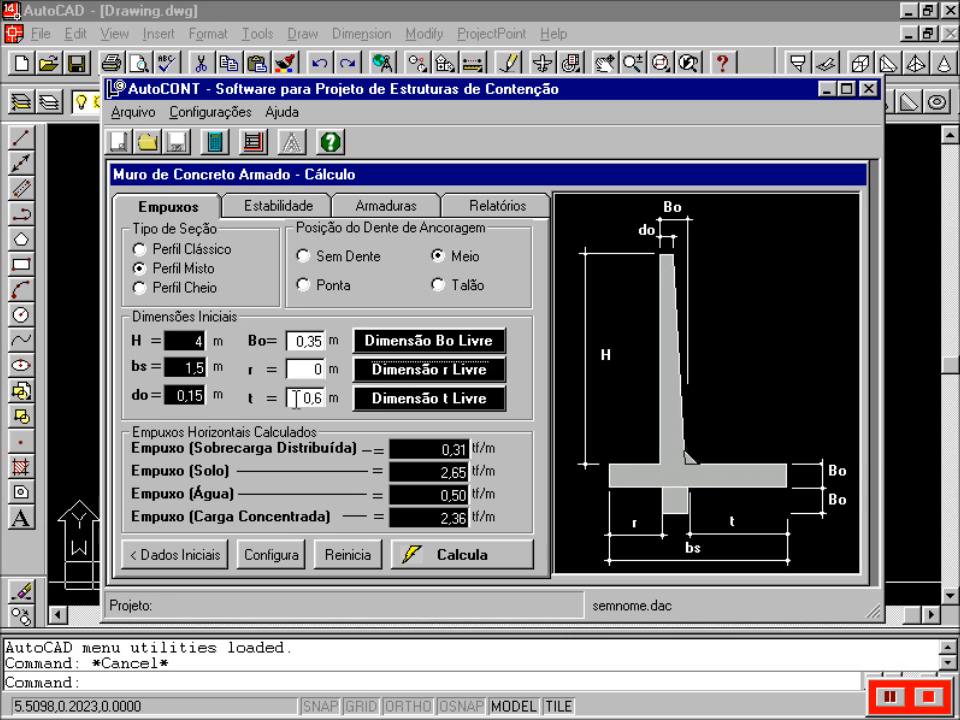
{"action": "double_click", "coordinate": [302, 398]}
{"action": "type", "text": "0"}
{"action": "left_click", "coordinate": [400, 401]}
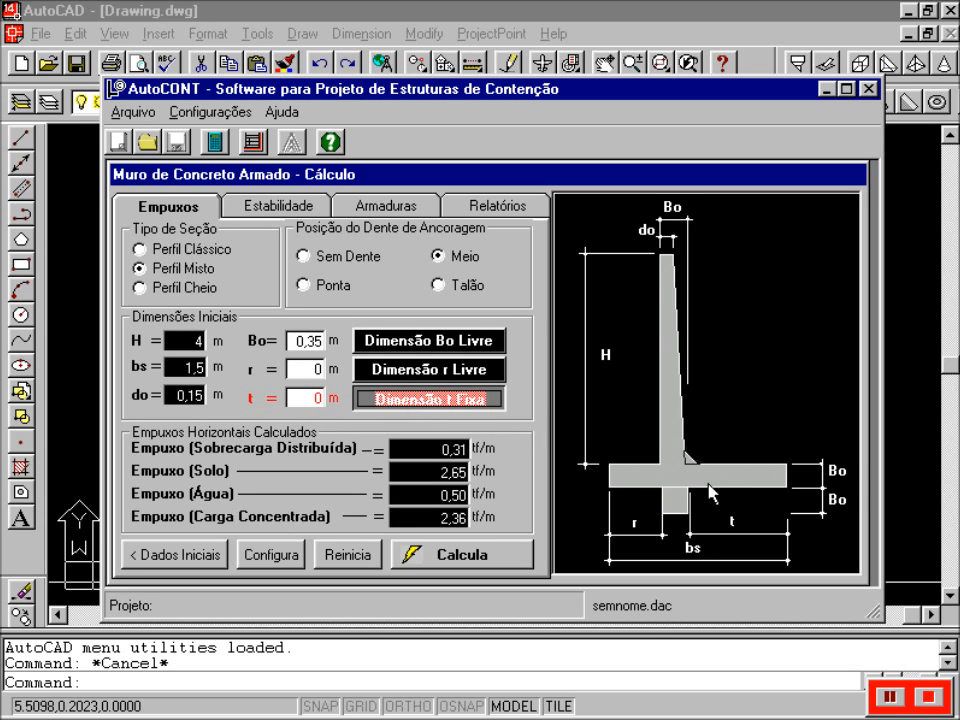
{"action": "mouse_move", "coordinate": [728, 518]}
- Release t, reset the wall to initial dimensions (r 0,55, t 0,6), then open Configuração
{"action": "left_click", "coordinate": [493, 396]}
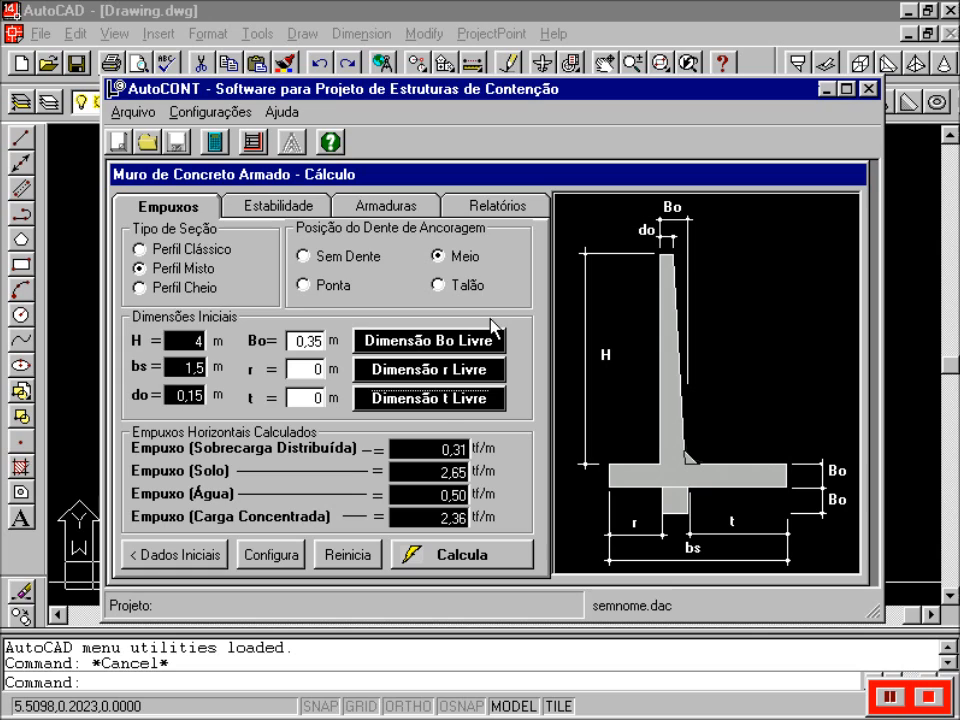
{"action": "left_click", "coordinate": [365, 558]}
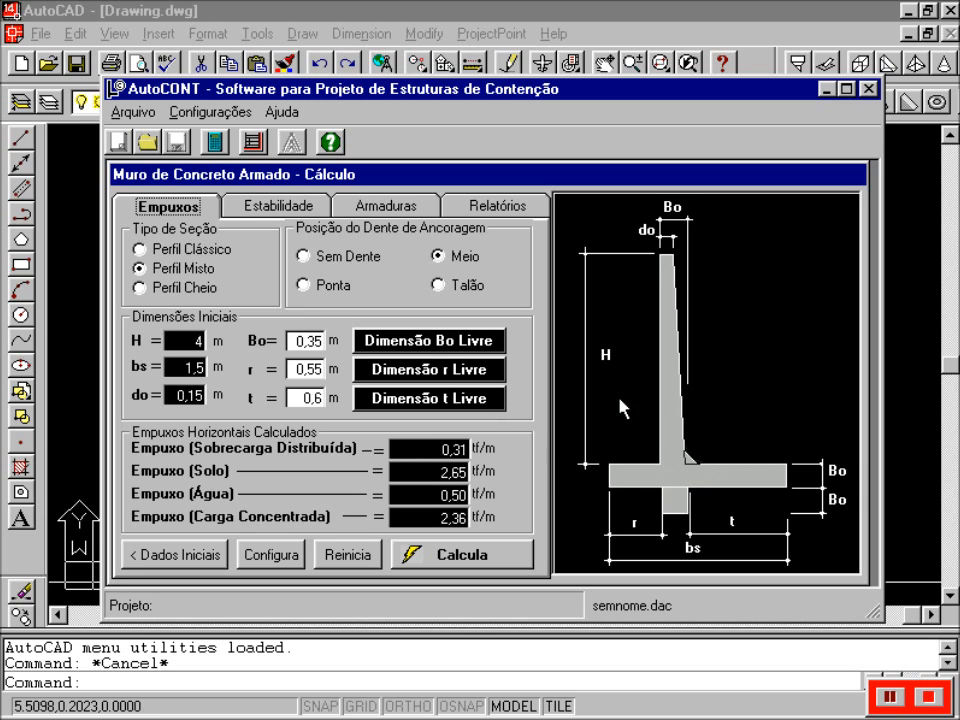
{"action": "mouse_move", "coordinate": [634, 528]}
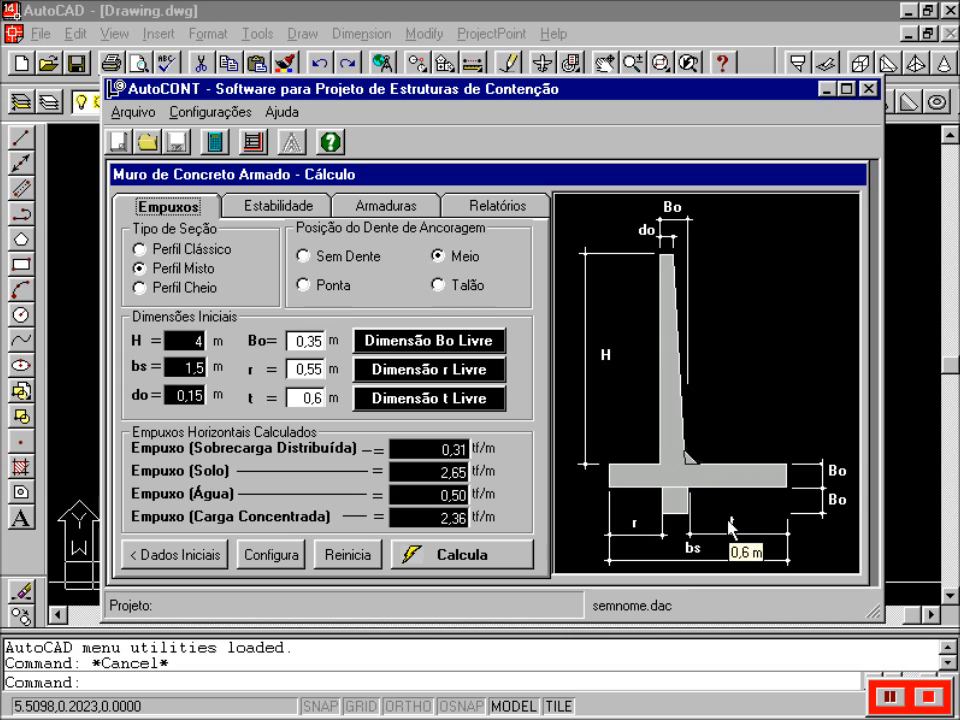
{"action": "mouse_move", "coordinate": [694, 551]}
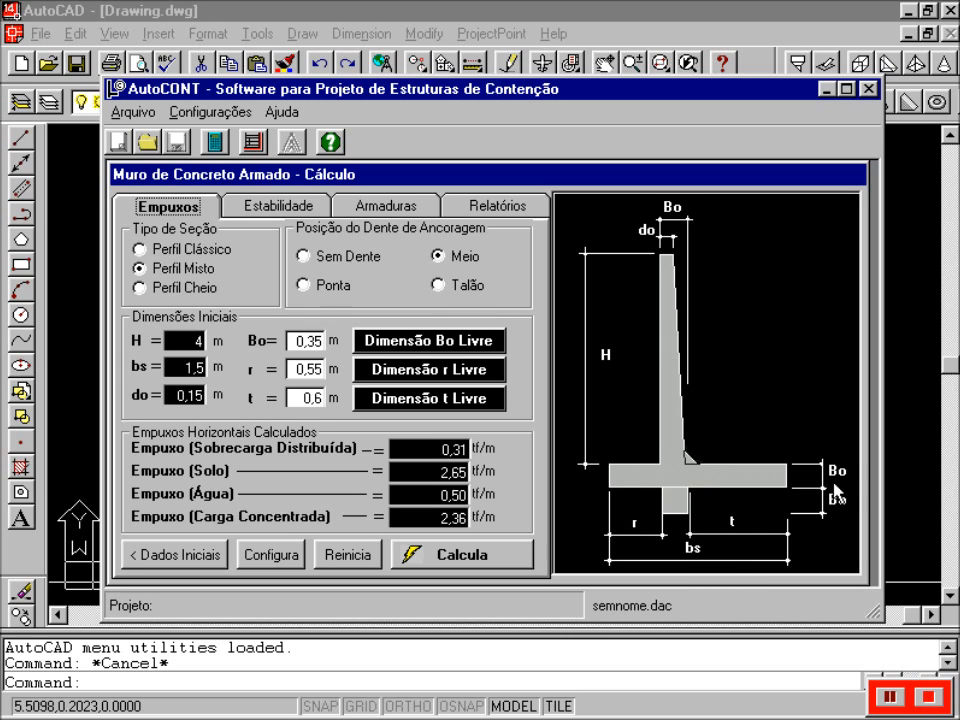
{"action": "mouse_move", "coordinate": [837, 473]}
{"action": "left_click", "coordinate": [283, 560]}
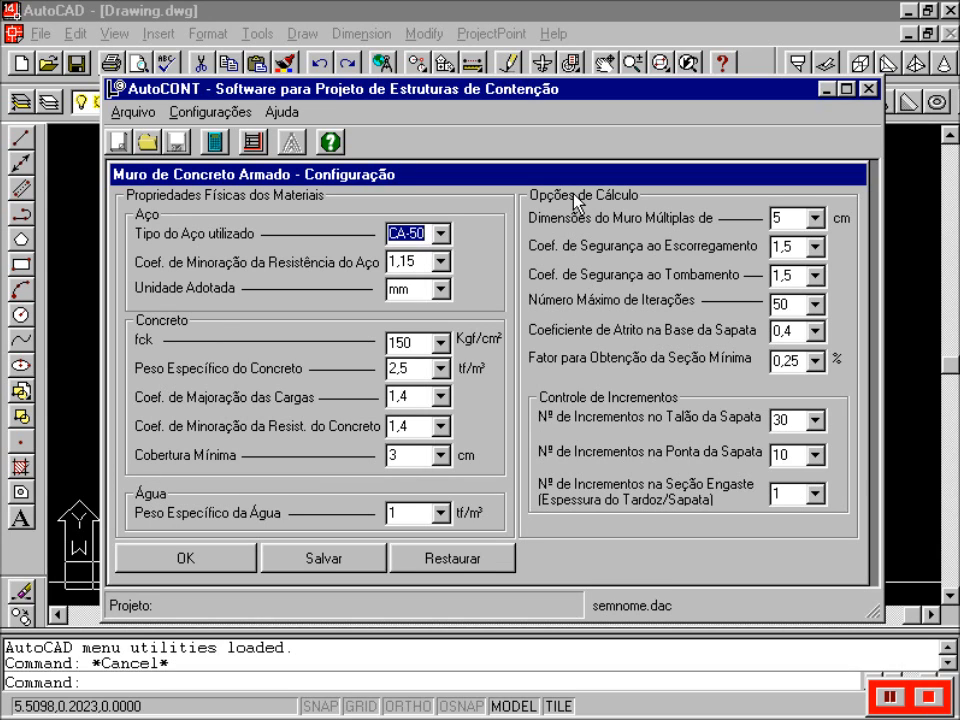
- Review the Configuração settings (CA-50 steel, fck 150) and accept them to return to Cálculo
{"action": "mouse_move", "coordinate": [542, 172]}
{"action": "left_click", "coordinate": [187, 560]}
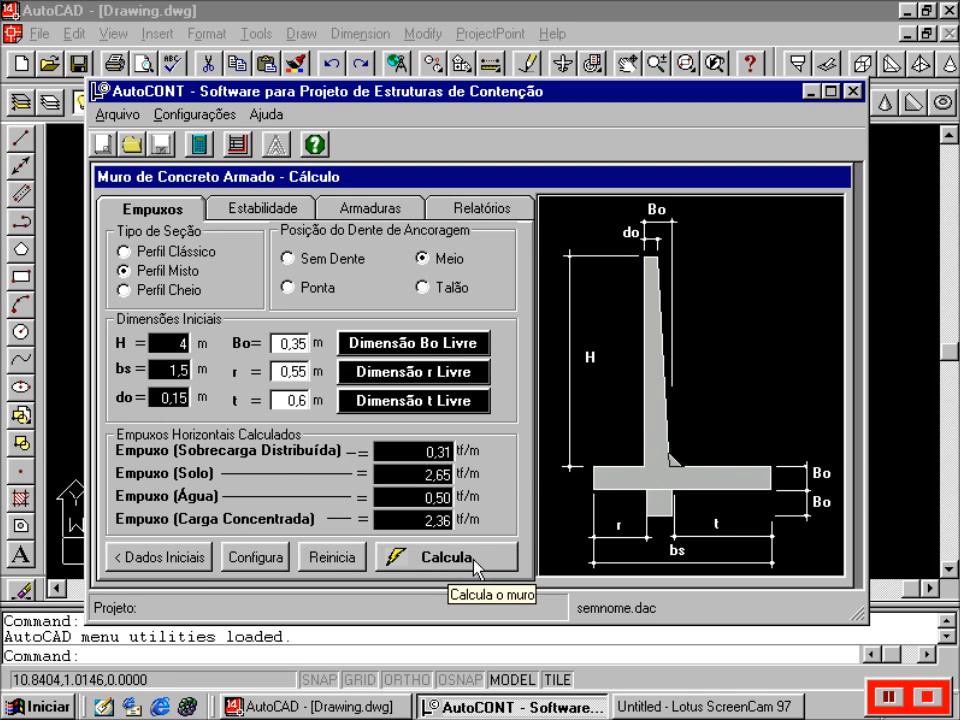
- Calculate the wall (bs 2,45 m, t 1,55 m), review stability results, and show the reinforcement bars
{"action": "left_click", "coordinate": [474, 566]}
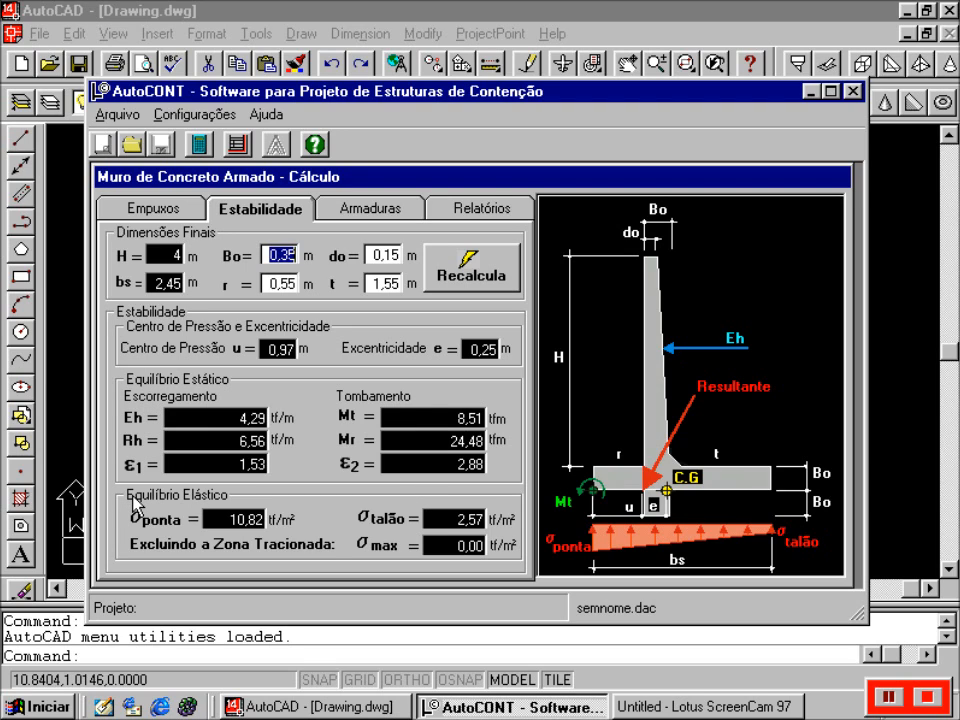
{"action": "mouse_move", "coordinate": [170, 528]}
{"action": "mouse_move", "coordinate": [556, 548]}
{"action": "mouse_move", "coordinate": [800, 550]}
{"action": "left_click", "coordinate": [383, 212]}
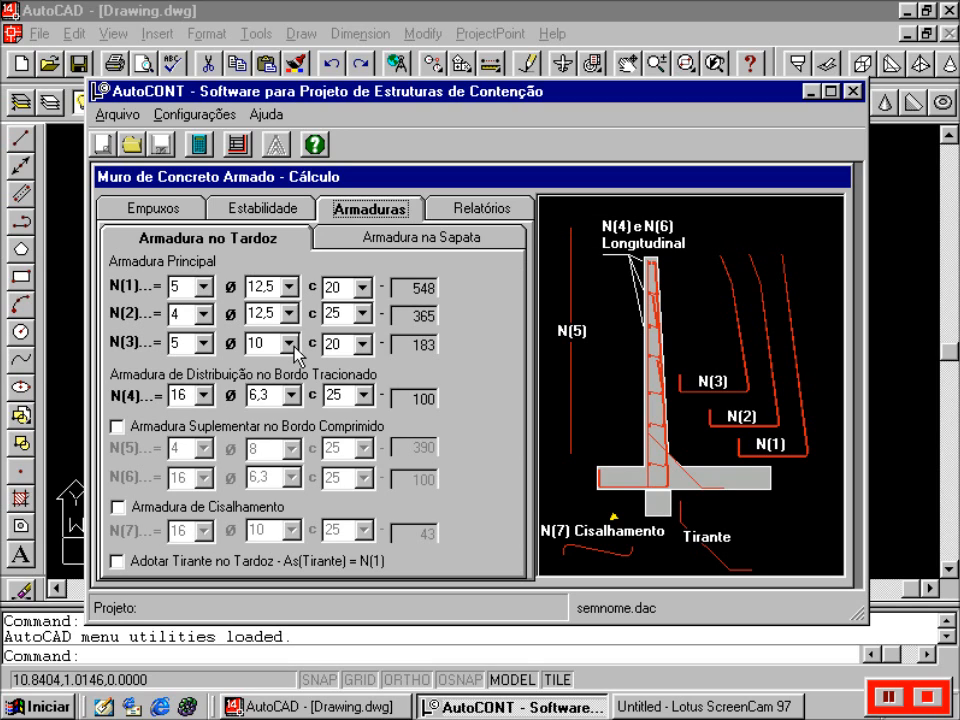
- Set bar N(3) to ø12,5 and enable compressed-edge supplementary steel and the back-face tie
{"action": "left_click", "coordinate": [290, 344]}
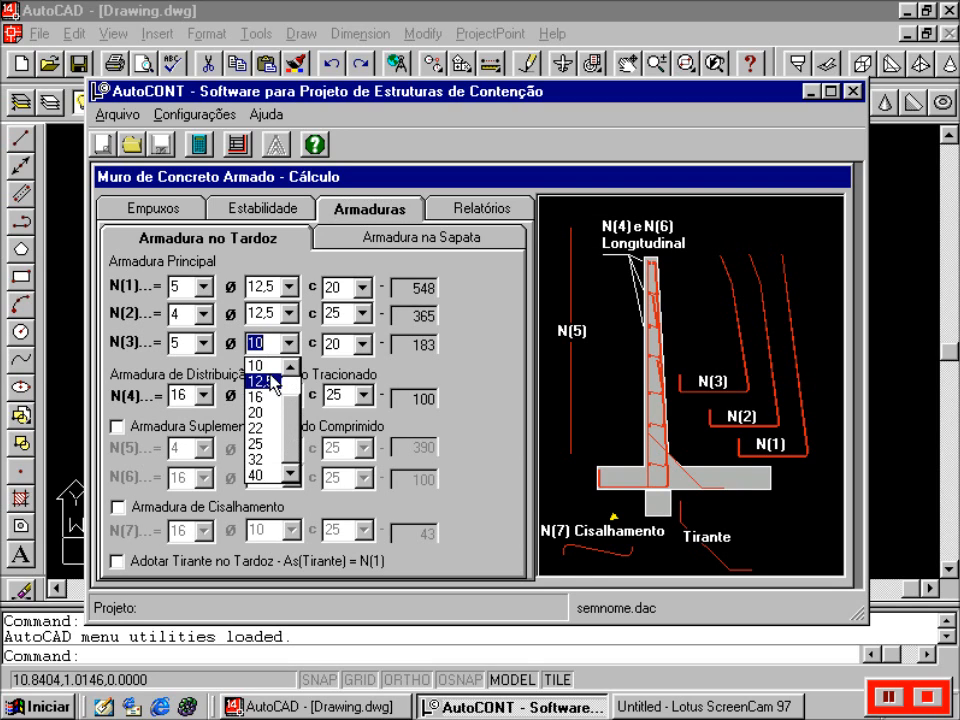
{"action": "left_click", "coordinate": [270, 381]}
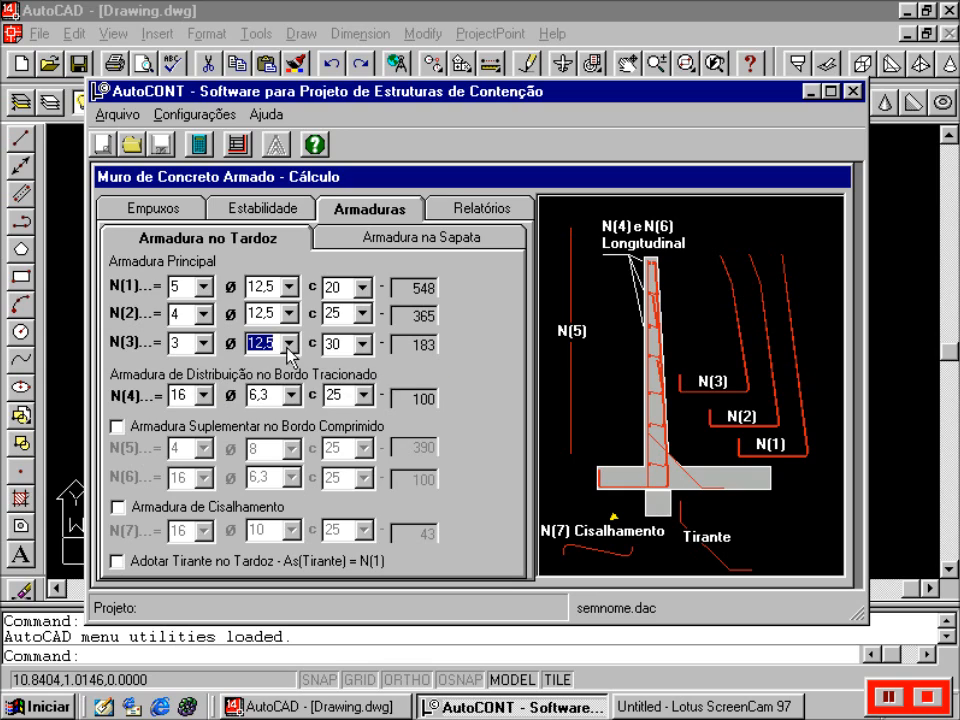
{"action": "left_click", "coordinate": [118, 427]}
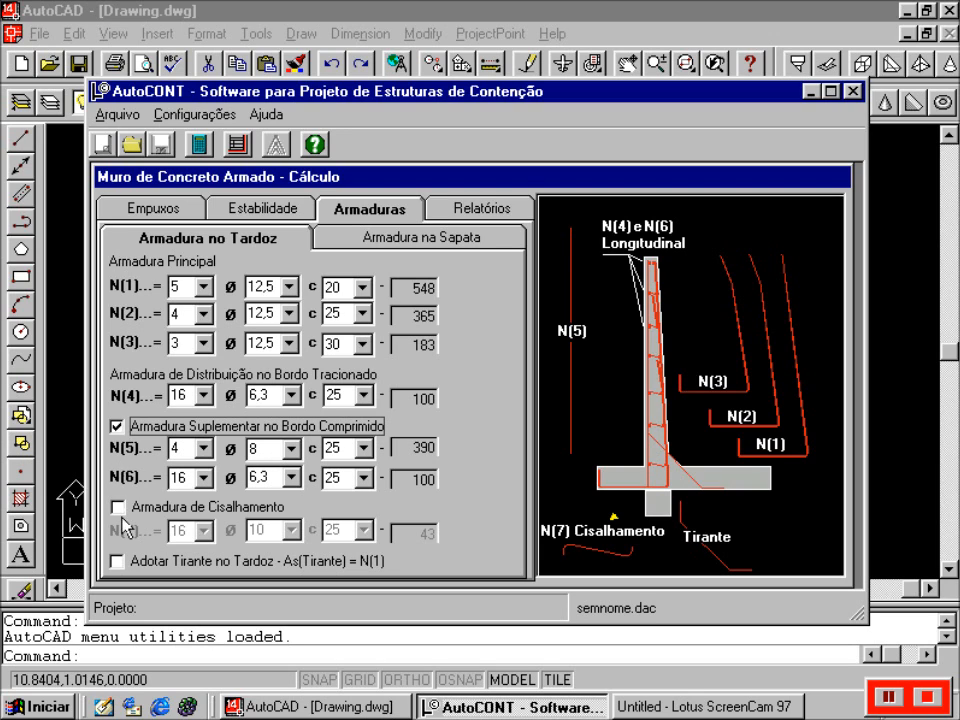
{"action": "left_click", "coordinate": [119, 563]}
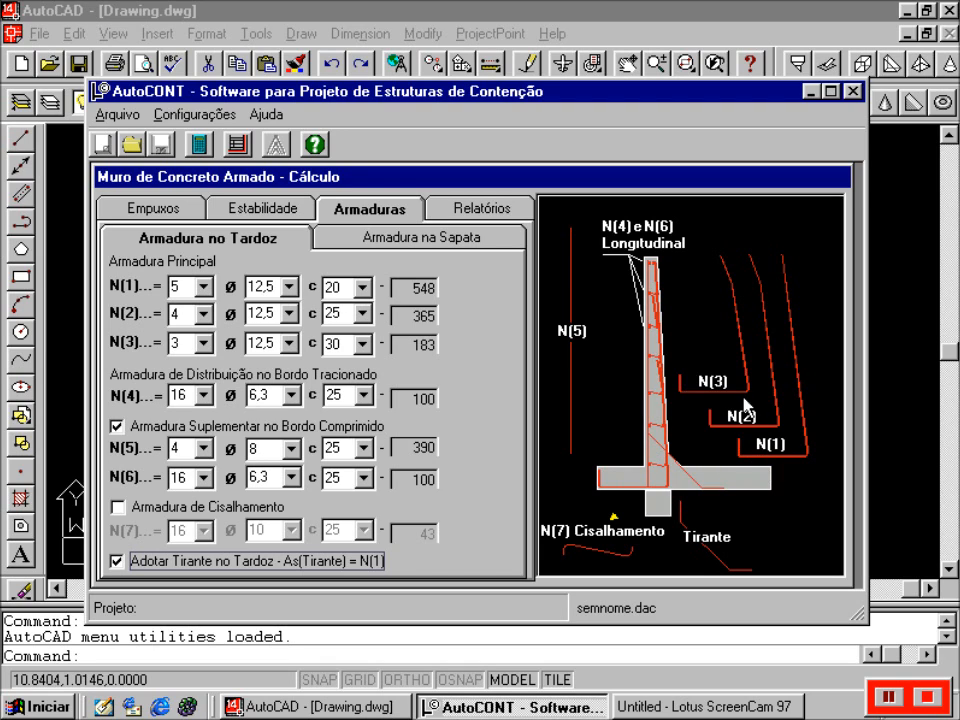
- Show the footing reinforcement, trying closed reinforcement and reverting to open
{"action": "mouse_move", "coordinate": [748, 416]}
{"action": "mouse_move", "coordinate": [722, 388]}
{"action": "left_click", "coordinate": [431, 246]}
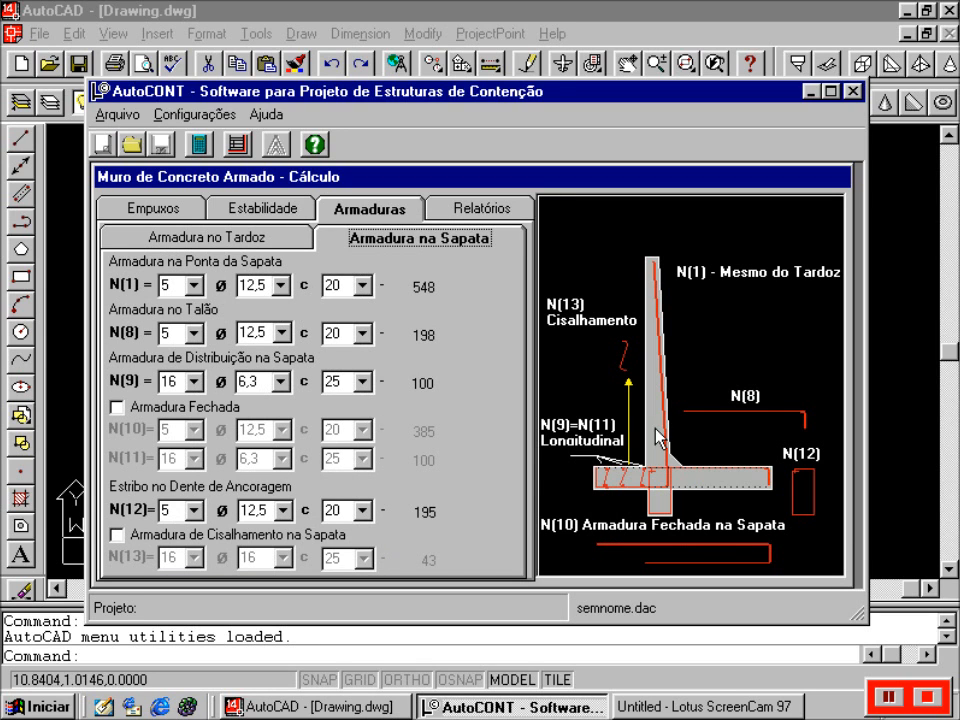
{"action": "left_click", "coordinate": [116, 409]}
{"action": "left_click", "coordinate": [116, 409]}
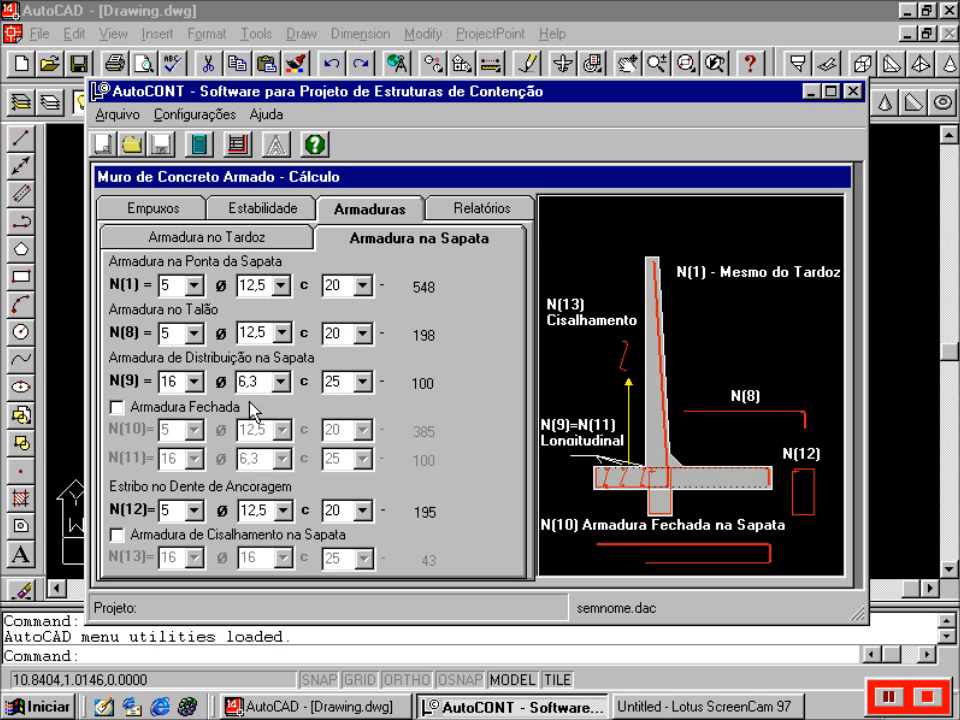
{"action": "mouse_move", "coordinate": [746, 410]}
- Enter 'Projeto Viário II' as the project name in the Relatórios legend
{"action": "left_click", "coordinate": [509, 210]}
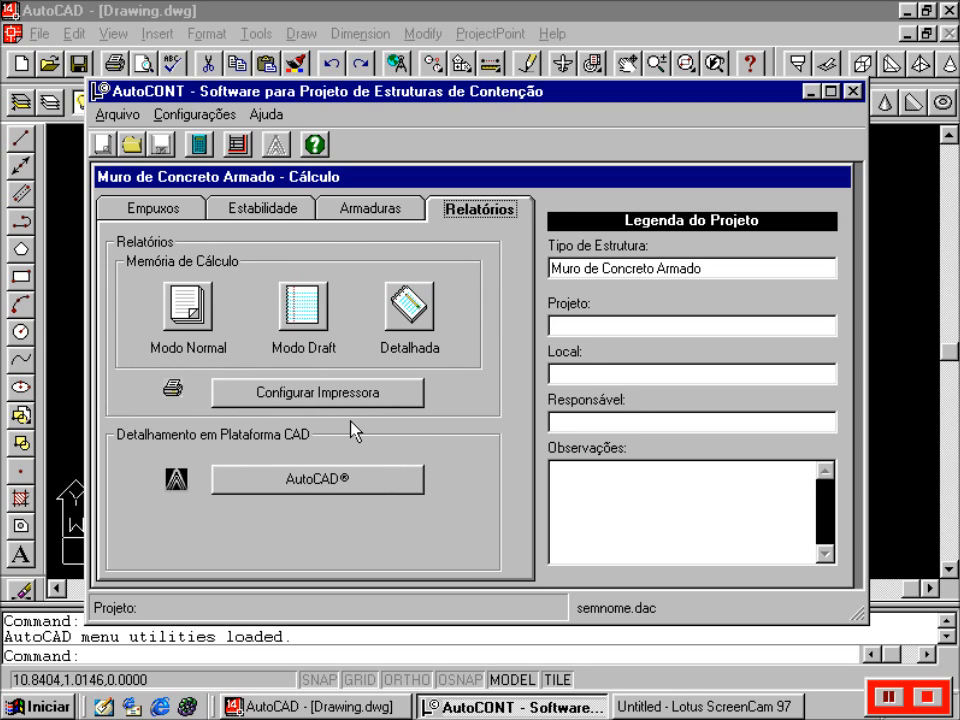
{"action": "left_click", "coordinate": [600, 325]}
{"action": "type", "text": "Pro"}
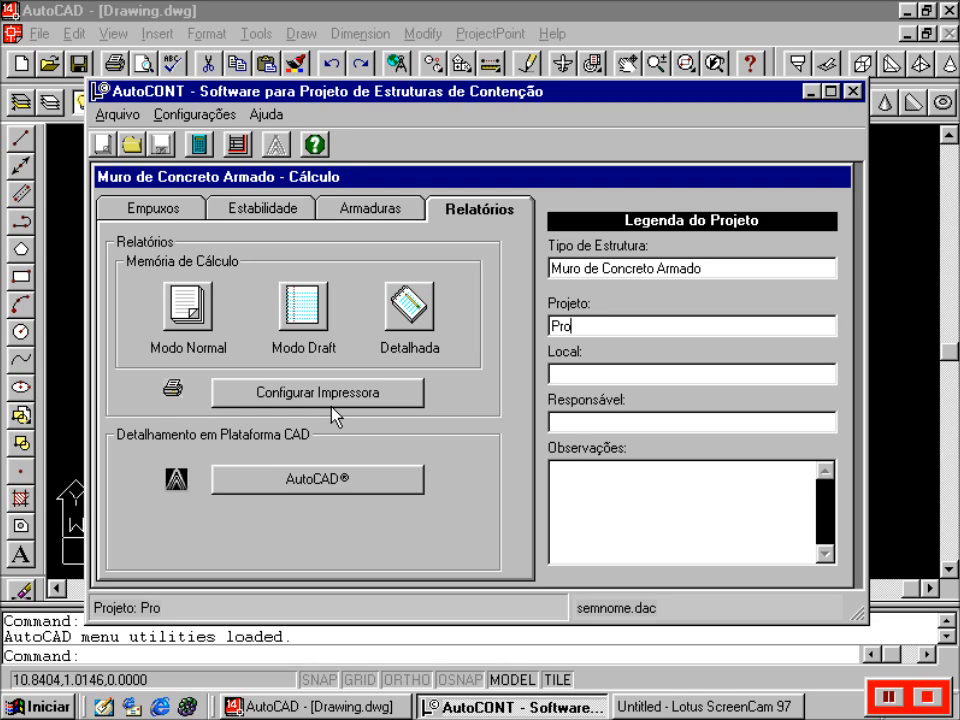
{"action": "type", "text": "jeto Viário II"}
- Fill in location MG386, the responsible engineer's name, and observation H=4m
{"action": "key", "text": "Tab"}
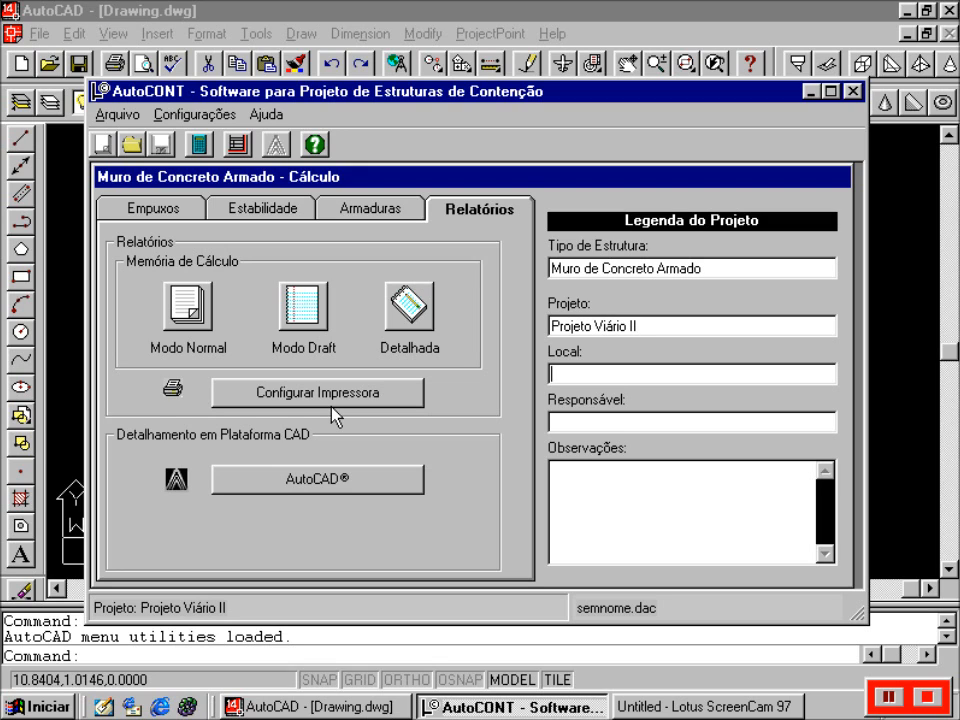
{"action": "type", "text": "MG386"}
{"action": "key", "text": "Tab"}
{"action": "key", "text": "Tab"}
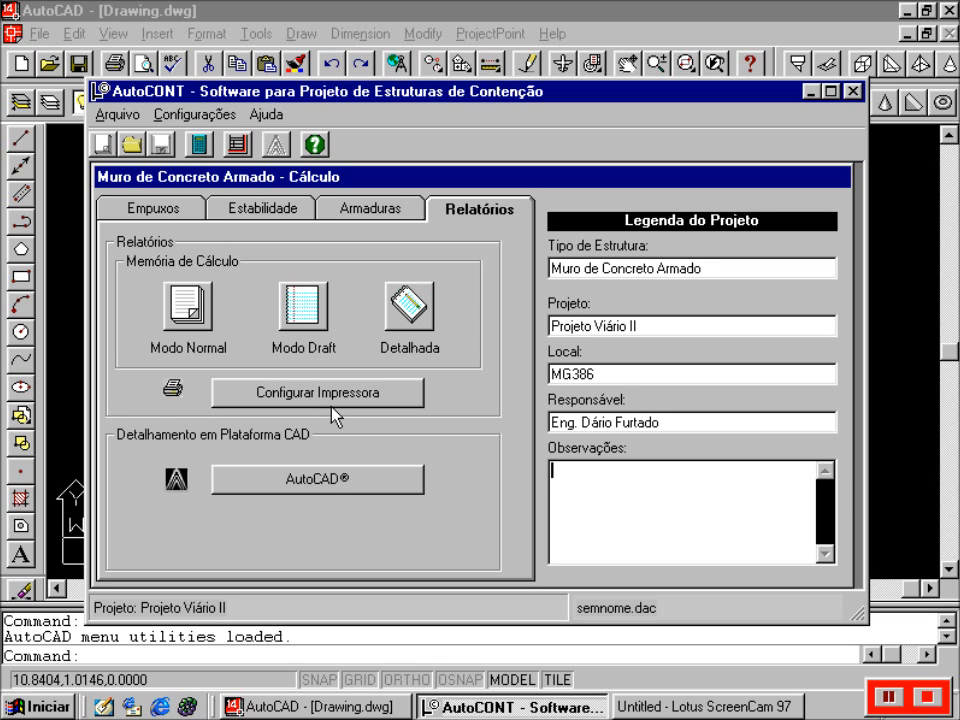
{"action": "type", "text": "H=4m"}
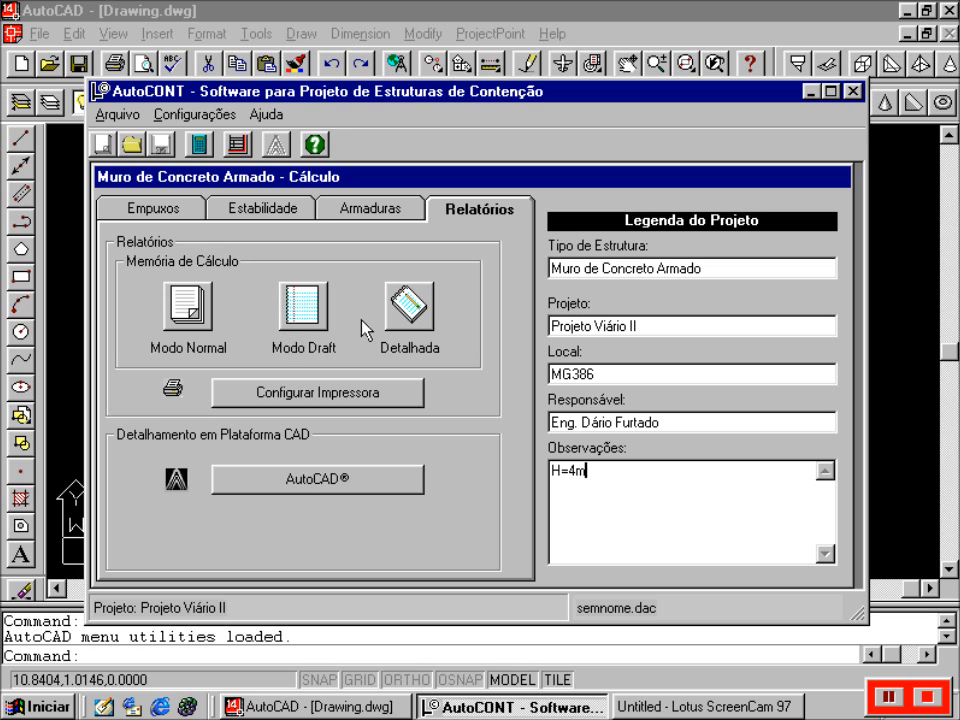
- Preview the Memória de Cálculo report in normal mode, then close the preview
{"action": "left_click", "coordinate": [196, 324]}
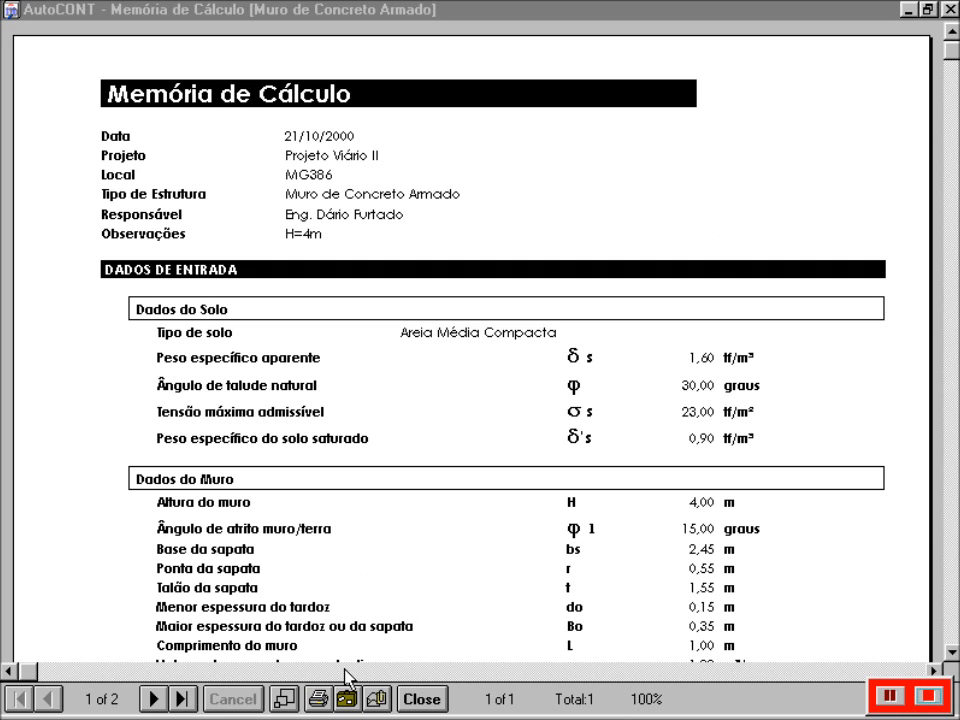
{"action": "left_click", "coordinate": [277, 703]}
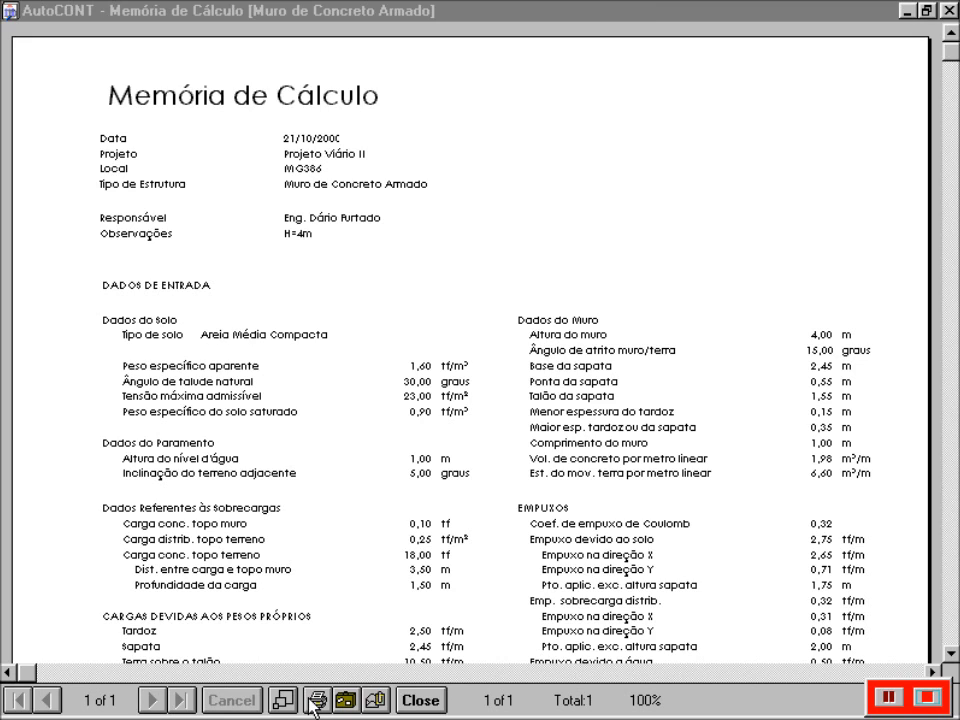
{"action": "left_click", "coordinate": [276, 702]}
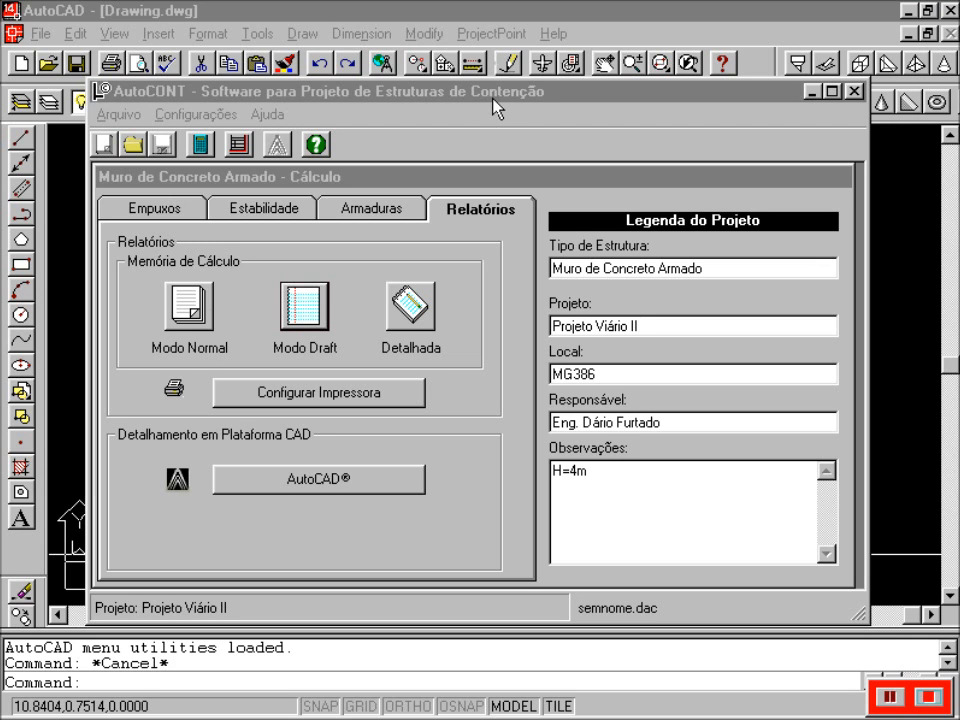
- Open the detailed calculation report and scroll through the soil and surcharge data
{"action": "left_click", "coordinate": [493, 99]}
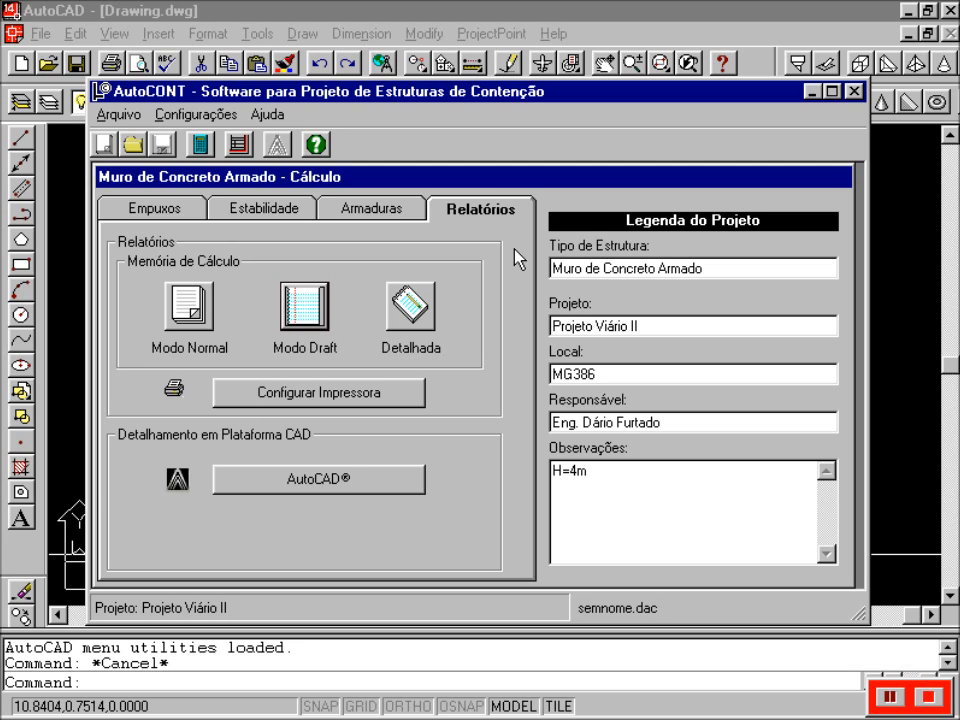
{"action": "left_click", "coordinate": [410, 322]}
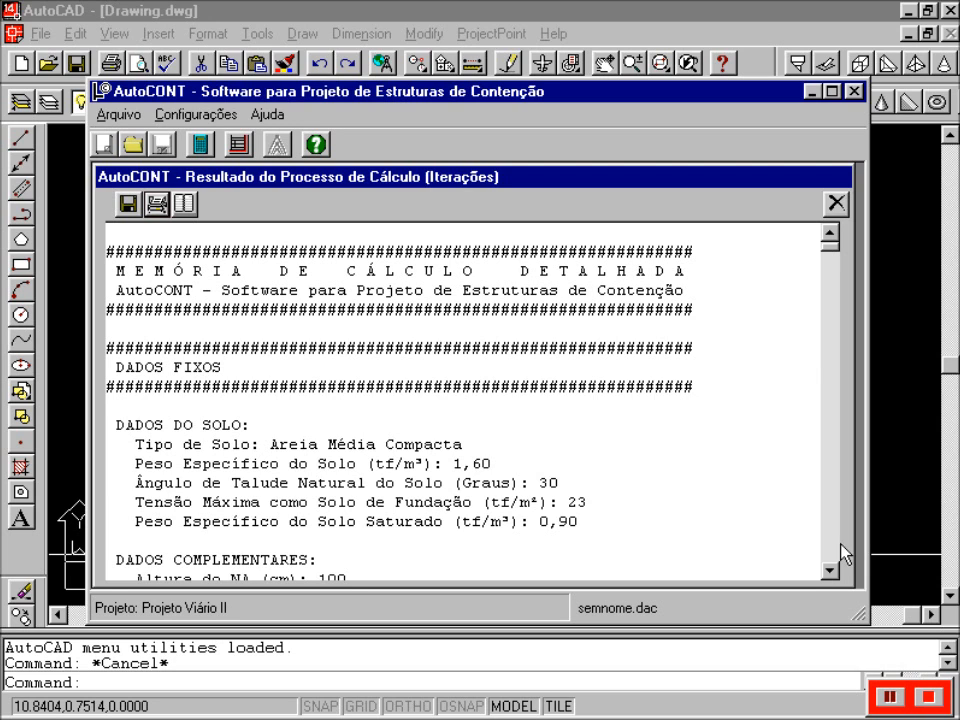
{"action": "left_click", "coordinate": [830, 571]}
{"action": "left_click", "coordinate": [830, 571]}
{"action": "left_click", "coordinate": [830, 571]}
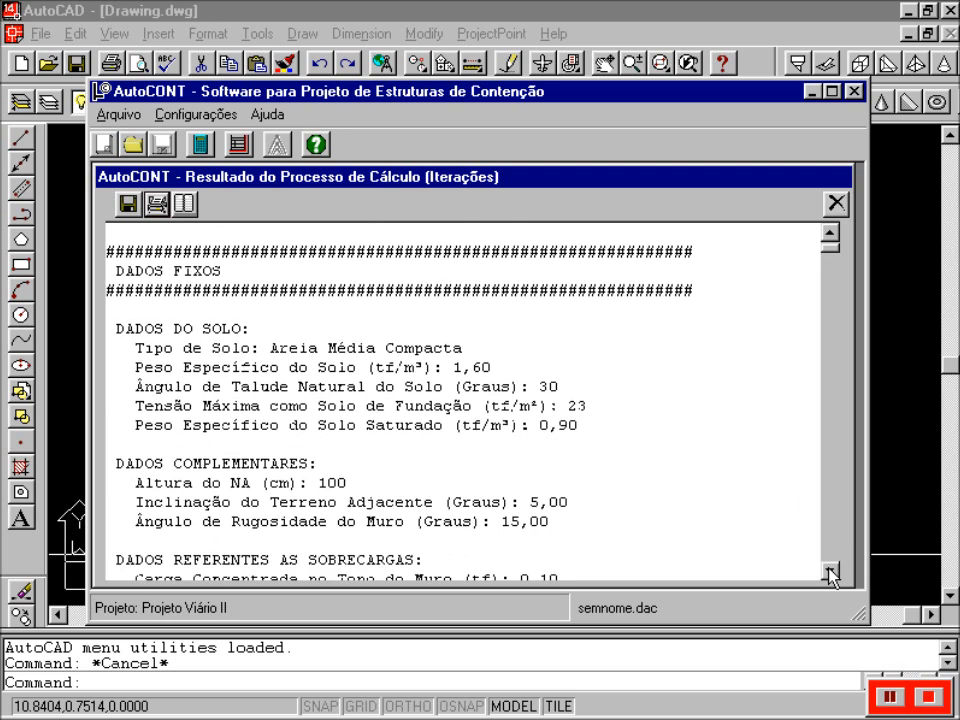
{"action": "left_click", "coordinate": [830, 571]}
{"action": "left_click_drag", "start_coordinate": [830, 574], "coordinate": [830, 574]}
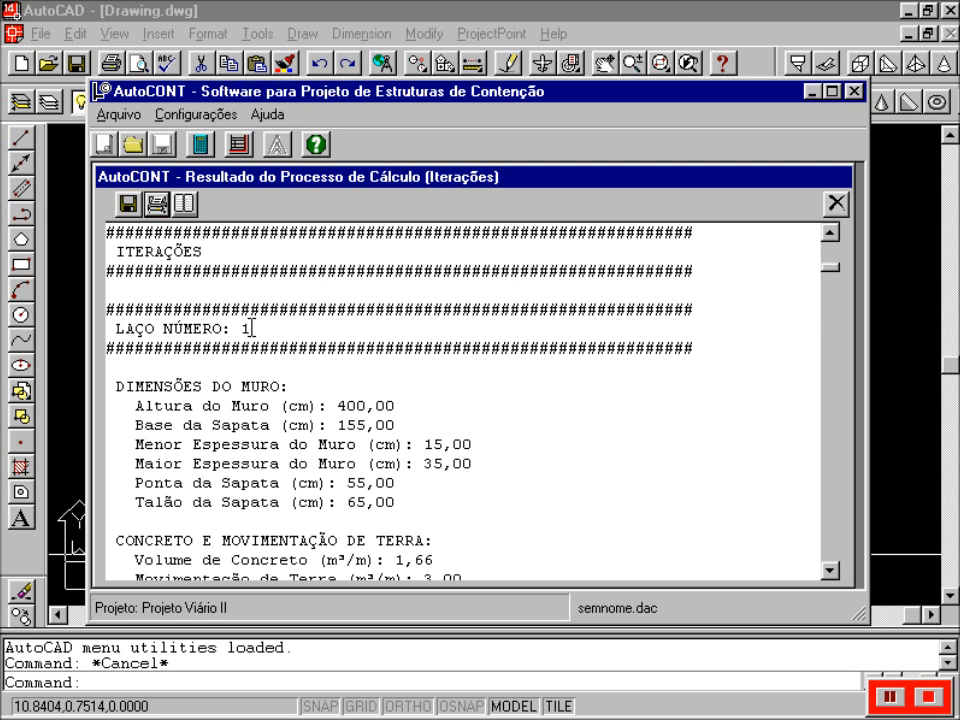
- Page through the iteration results down to the report's end
{"action": "left_click", "coordinate": [831, 304]}
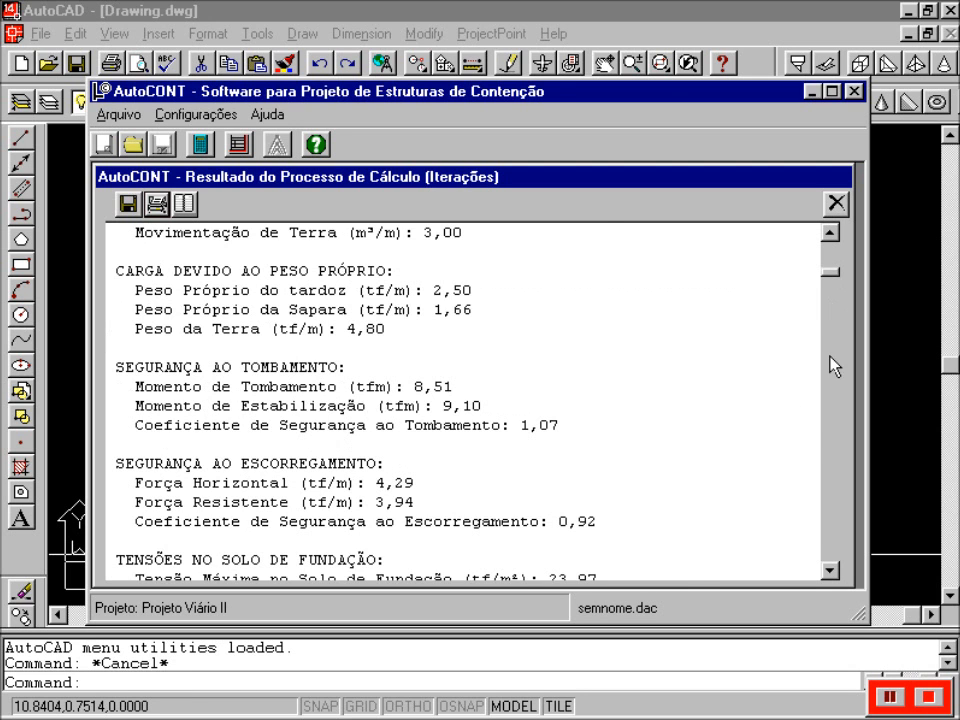
{"action": "left_click", "coordinate": [830, 360]}
{"action": "left_click", "coordinate": [831, 390]}
{"action": "left_click", "coordinate": [831, 396]}
{"action": "left_click", "coordinate": [831, 404]}
{"action": "left_click", "coordinate": [831, 432]}
{"action": "left_click", "coordinate": [832, 452]}
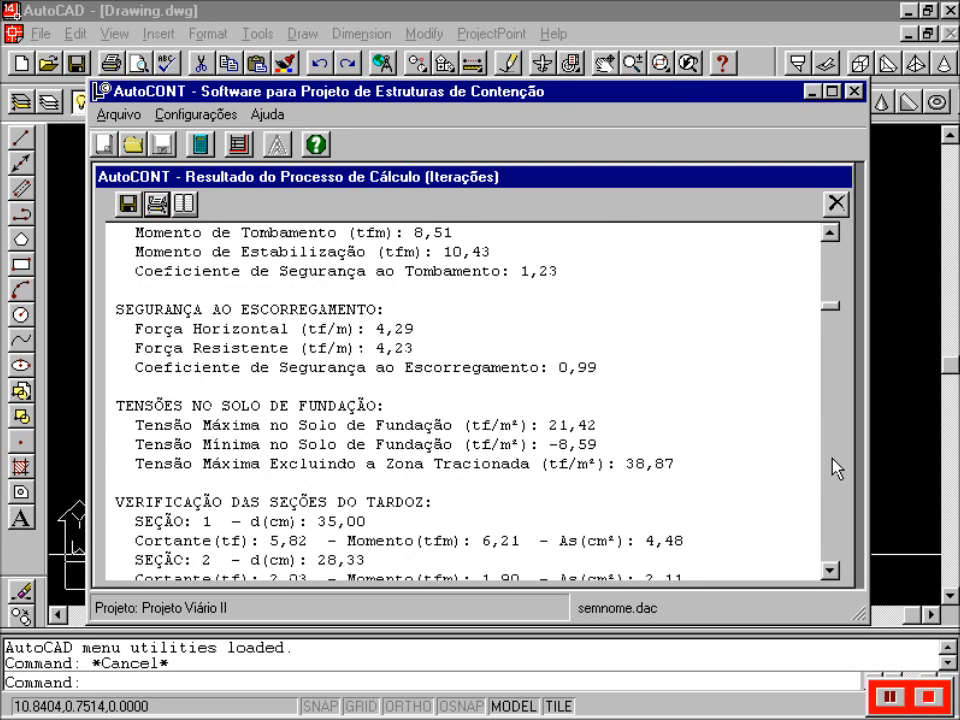
{"action": "left_click", "coordinate": [833, 460]}
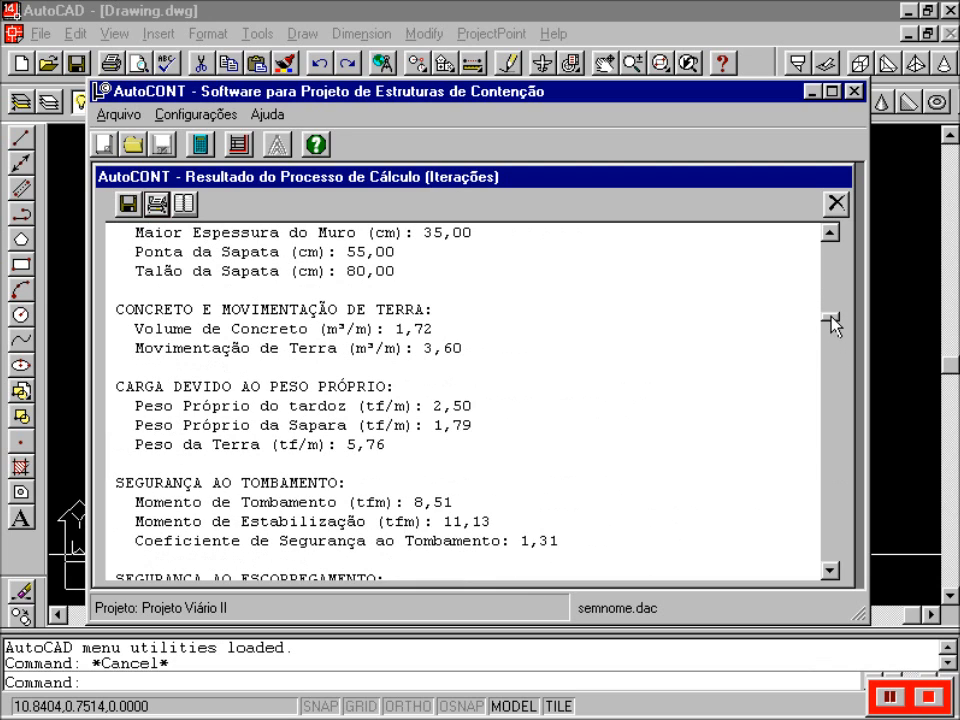
{"action": "left_click", "coordinate": [831, 362]}
{"action": "left_click", "coordinate": [835, 400]}
{"action": "left_click", "coordinate": [833, 455]}
{"action": "left_click_drag", "start_coordinate": [831, 455], "coordinate": [831, 565]}
- Bring loop 19 into view (overturning 2,88, sliding 1,53) and read to the project identification
{"action": "left_click", "coordinate": [830, 403]}
{"action": "left_click", "coordinate": [831, 400]}
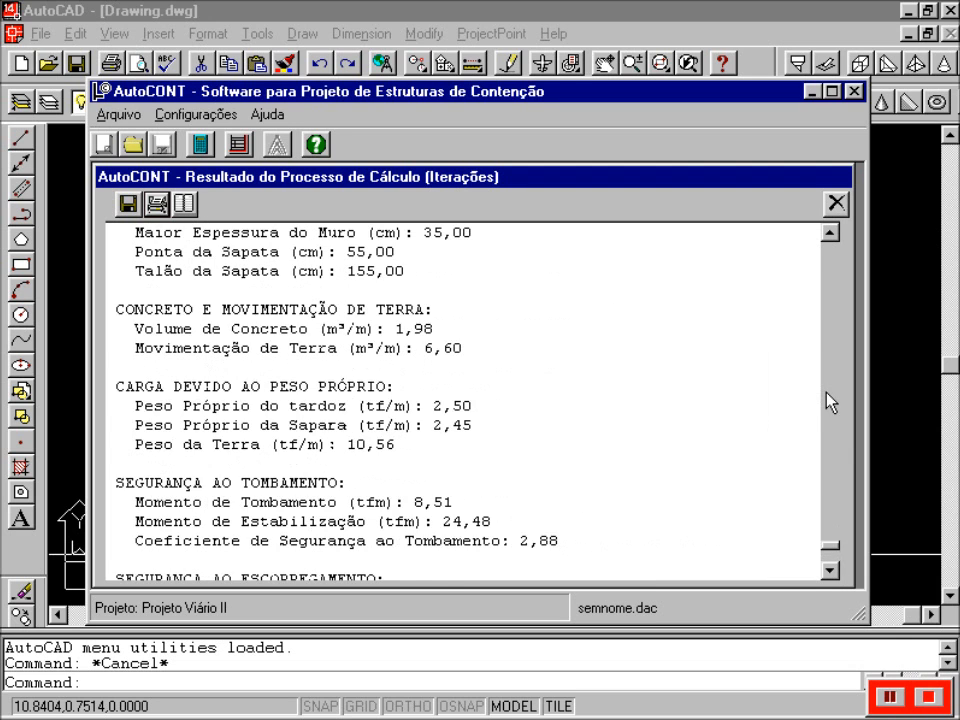
{"action": "scroll", "coordinate": [831, 399], "scroll_direction": "down", "scroll_amount": 10}
{"action": "left_click", "coordinate": [831, 571]}
{"action": "left_click", "coordinate": [831, 571]}
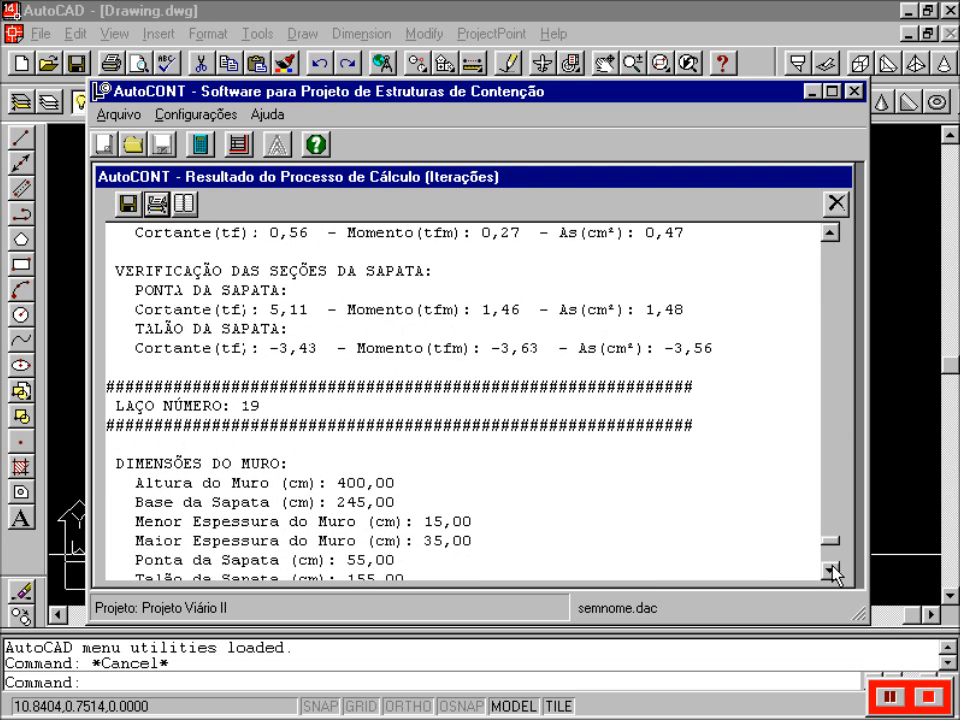
{"action": "double_click", "coordinate": [831, 571]}
{"action": "double_click", "coordinate": [831, 571]}
{"action": "double_click", "coordinate": [831, 571]}
{"action": "double_click", "coordinate": [831, 571]}
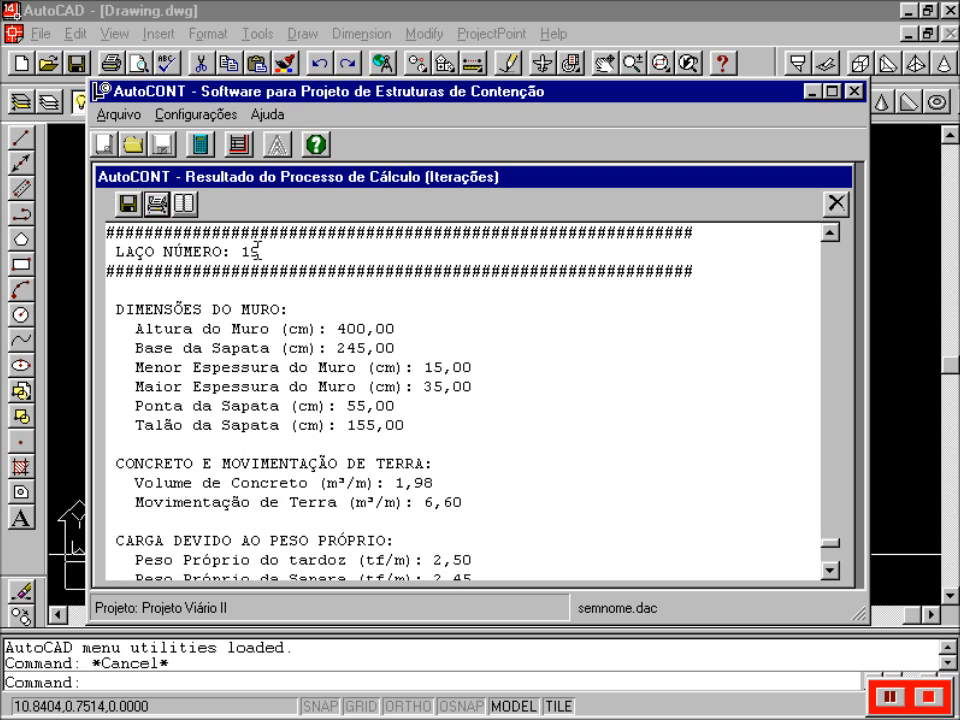
{"action": "left_click", "coordinate": [831, 569]}
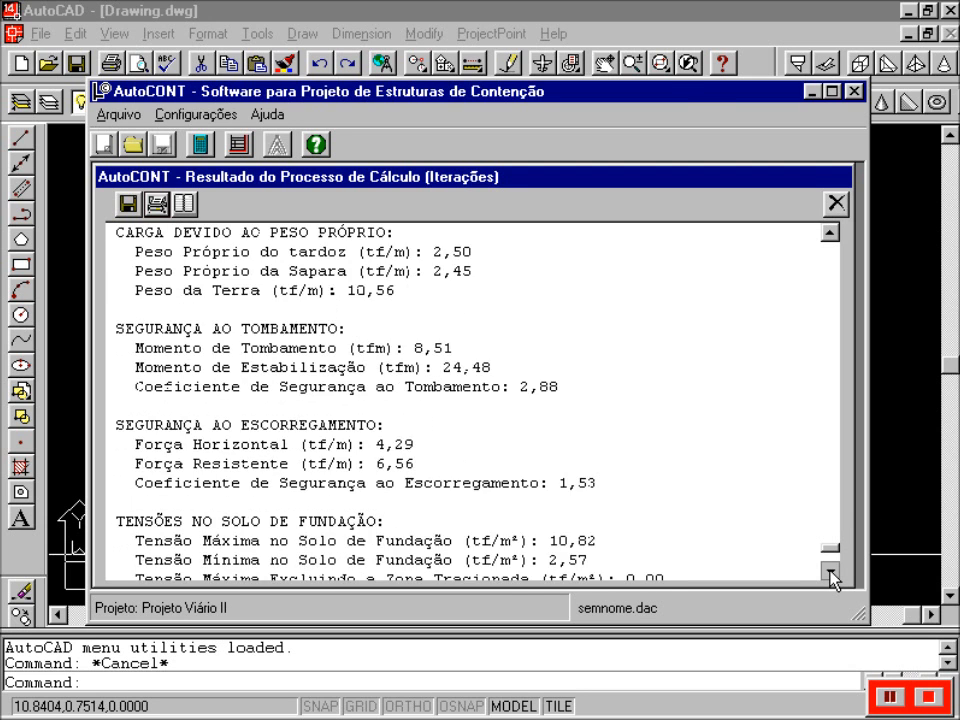
{"action": "left_click", "coordinate": [831, 571]}
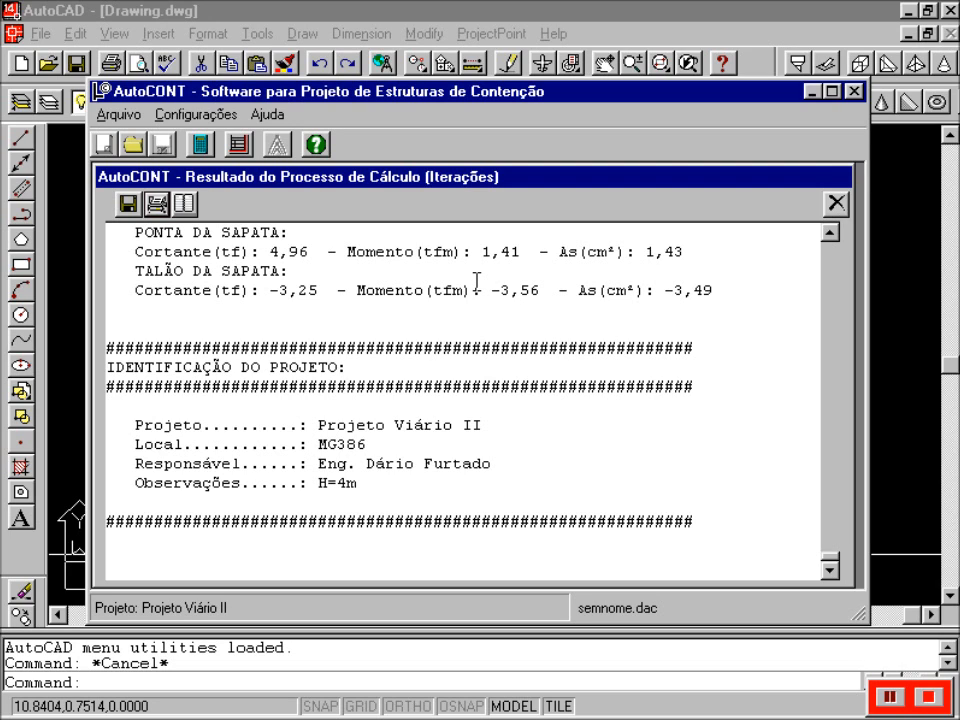
- Close the calculation report and send the wall design to AutoCAD, loading the CAD ToolBox
{"action": "left_click", "coordinate": [836, 204]}
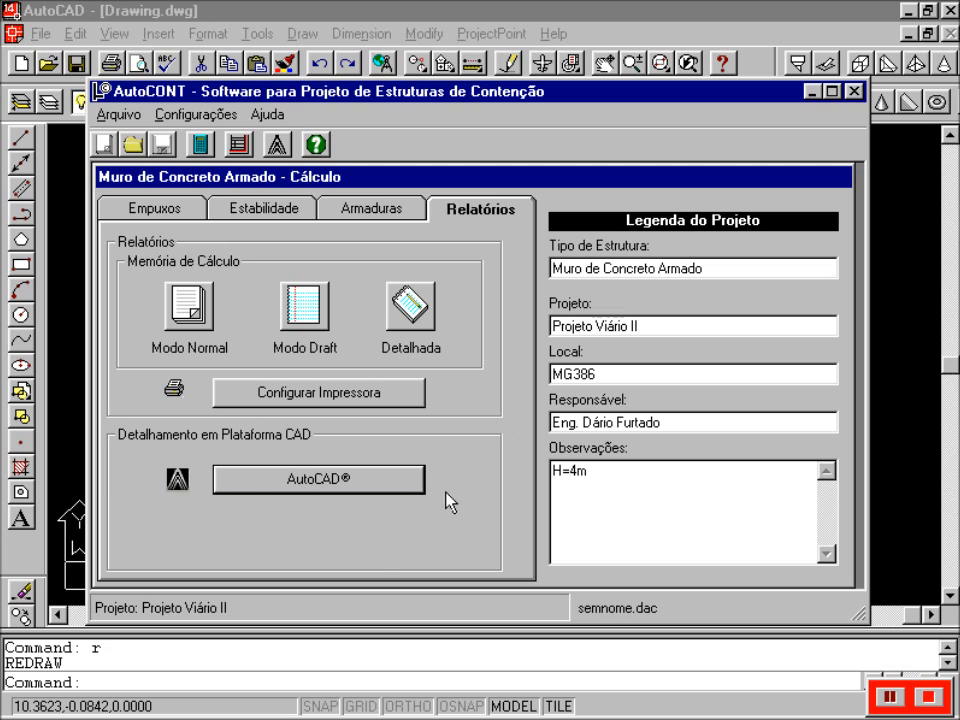
{"action": "left_click", "coordinate": [247, 485]}
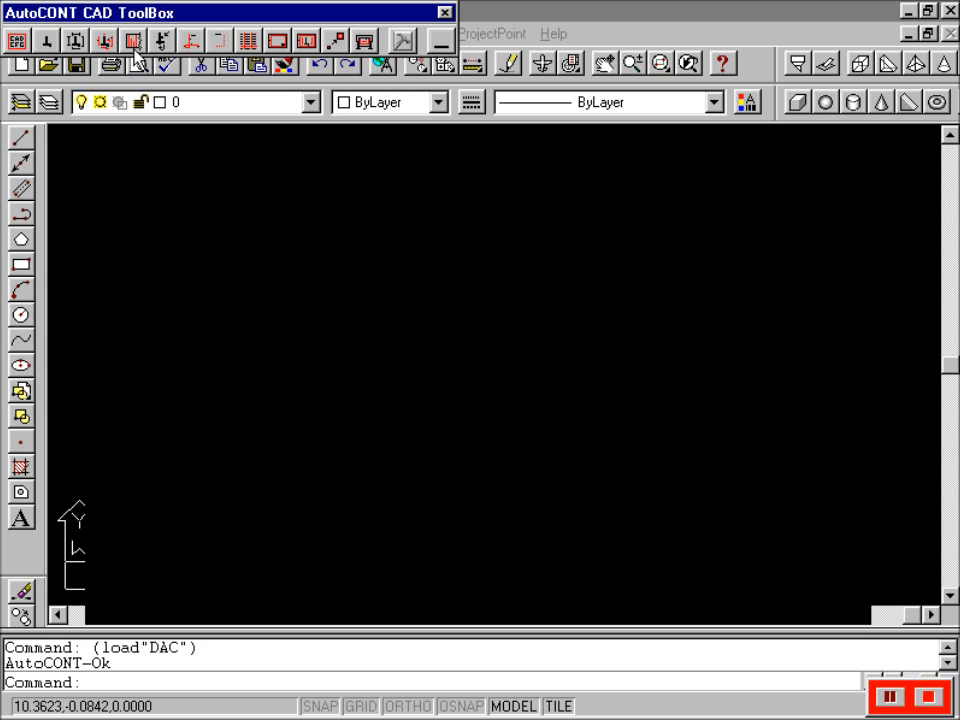
- Save the detailing settings: Arial 16 text, 2,5 dimension offset, 1200 x 800 limits
{"action": "left_click", "coordinate": [15, 42]}
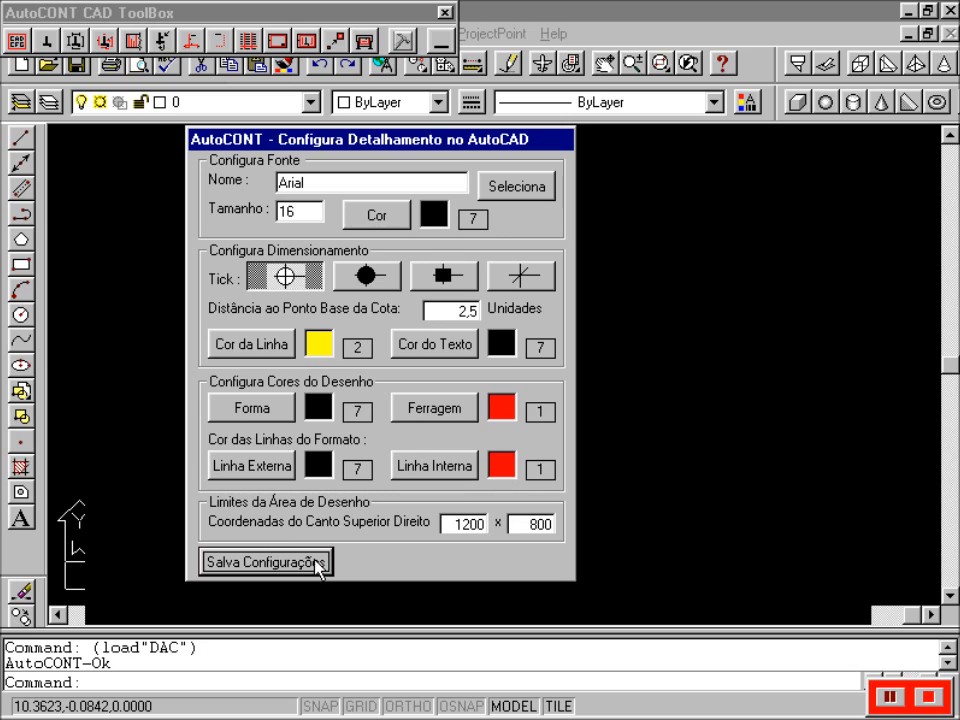
{"action": "left_click", "coordinate": [266, 568]}
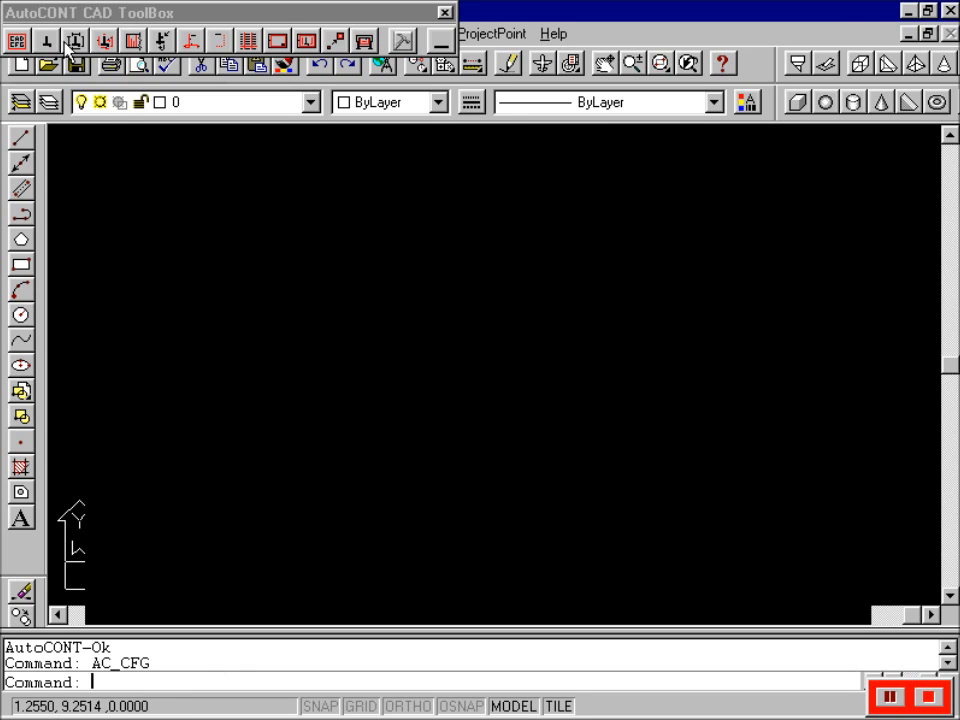
{"action": "left_click", "coordinate": [48, 12]}
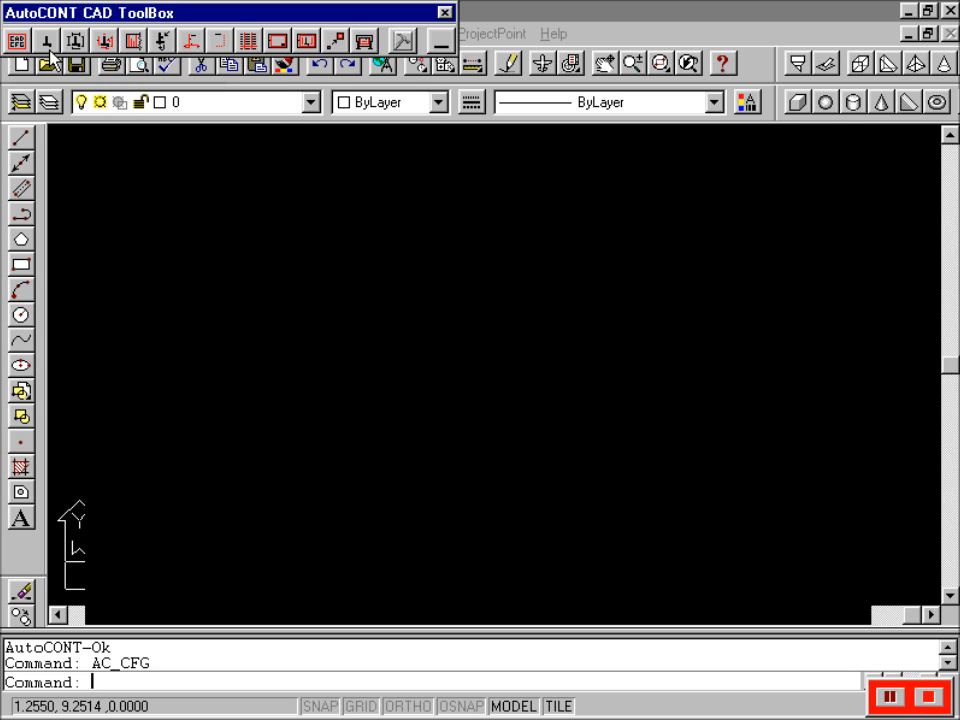
- Draw the undimensioned wall section outline on layer Ac-perfil at a picked start point
{"action": "left_click", "coordinate": [47, 43]}
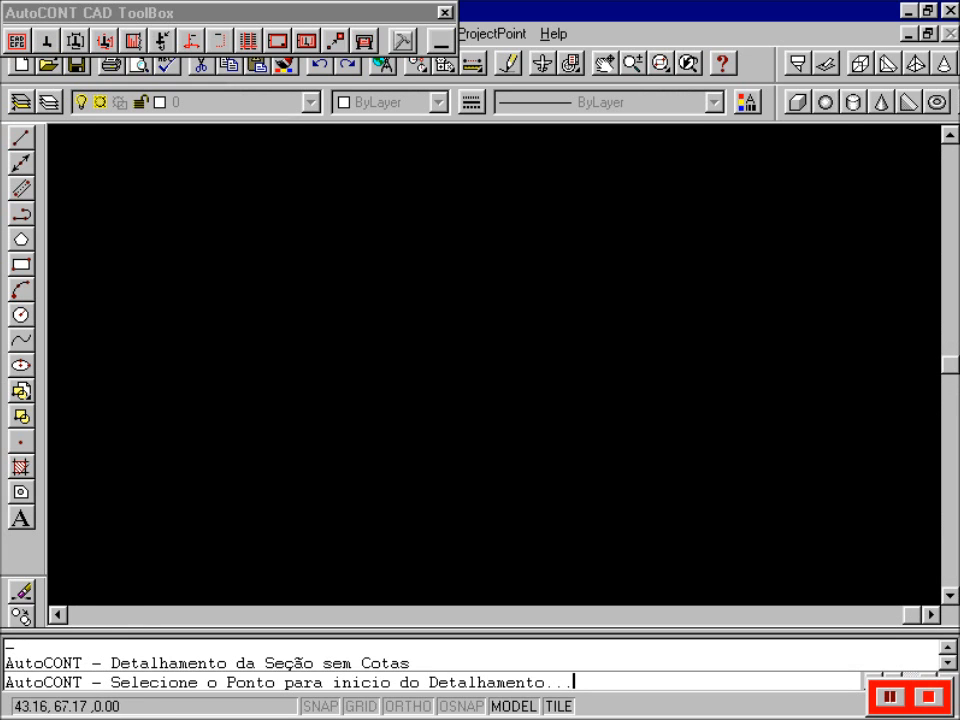
{"action": "left_click", "coordinate": [110, 552]}
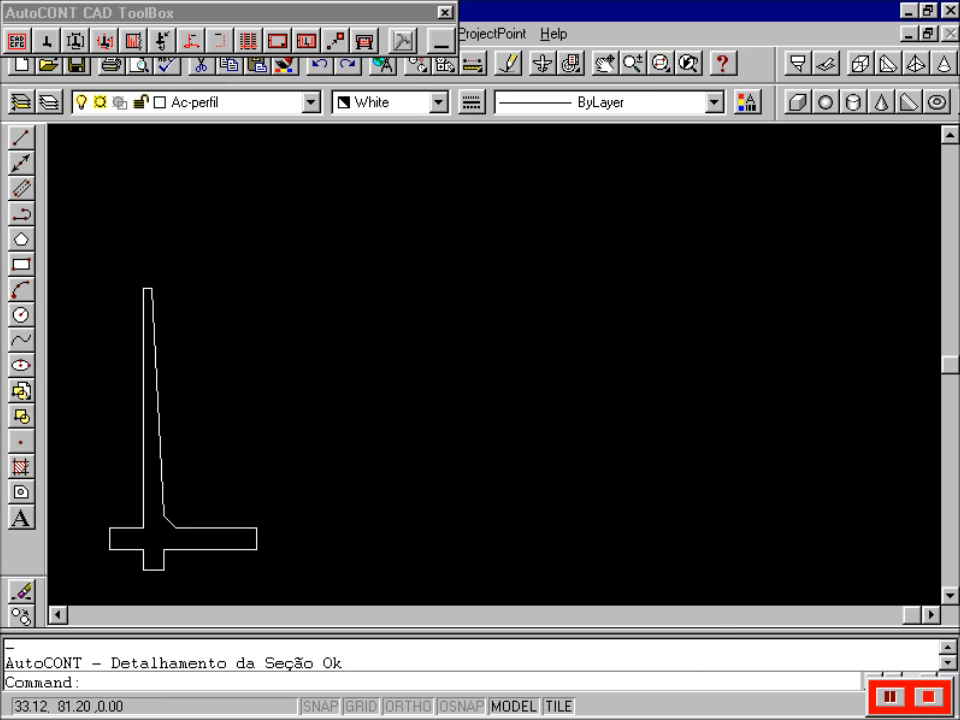
{"action": "left_click", "coordinate": [60, 617]}
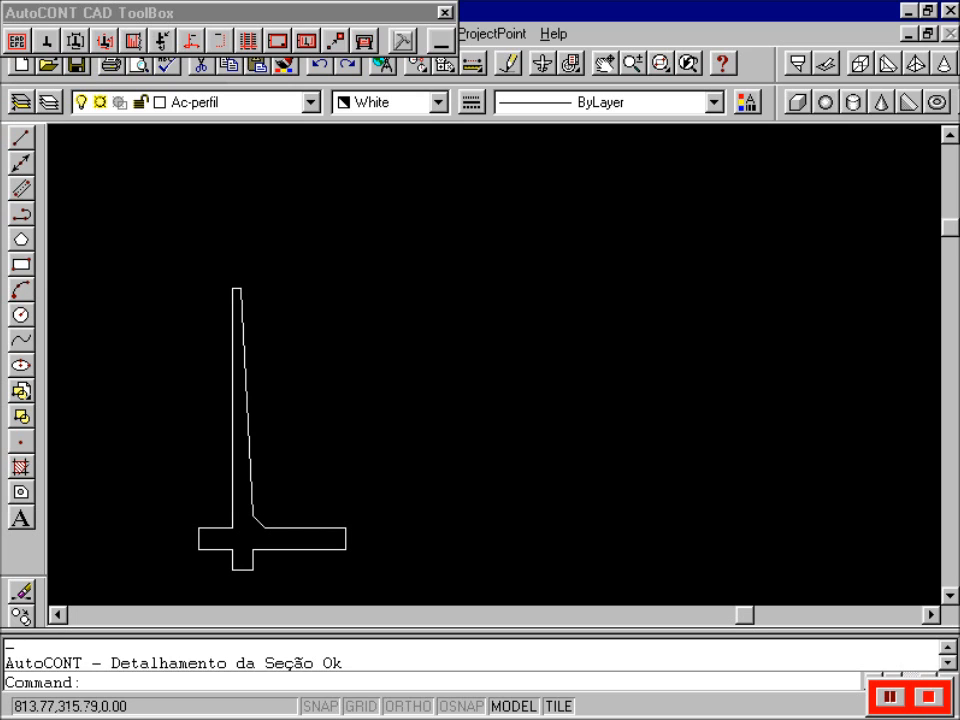
{"action": "left_click", "coordinate": [77, 14]}
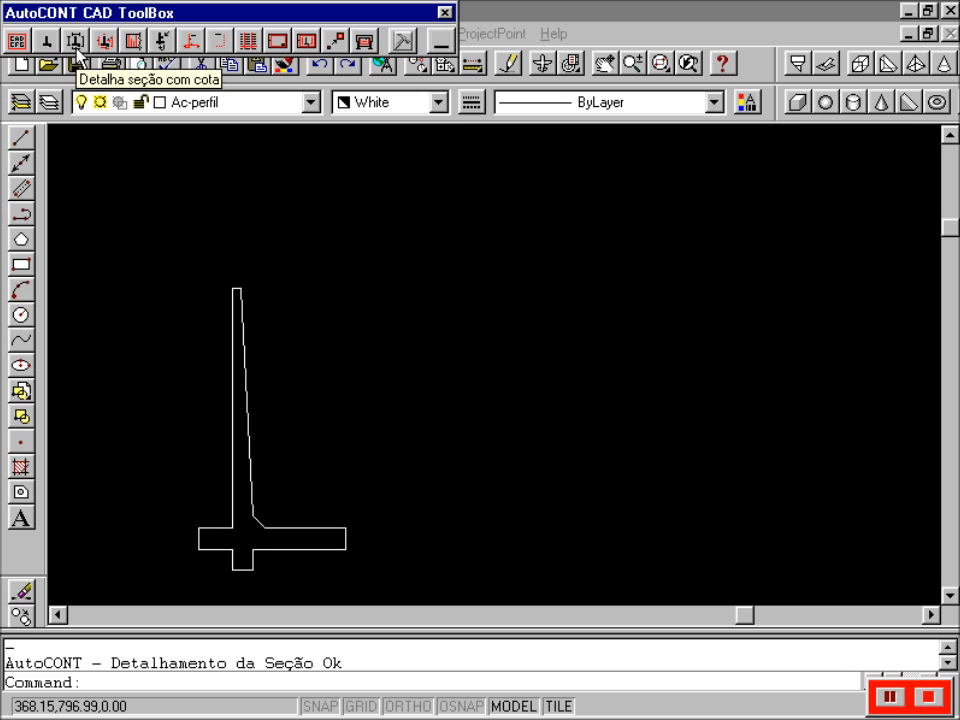
- Place a dimensioned wall section right of the outline and zoom to check its 55/35/155 base dimensions
{"action": "left_click", "coordinate": [75, 45]}
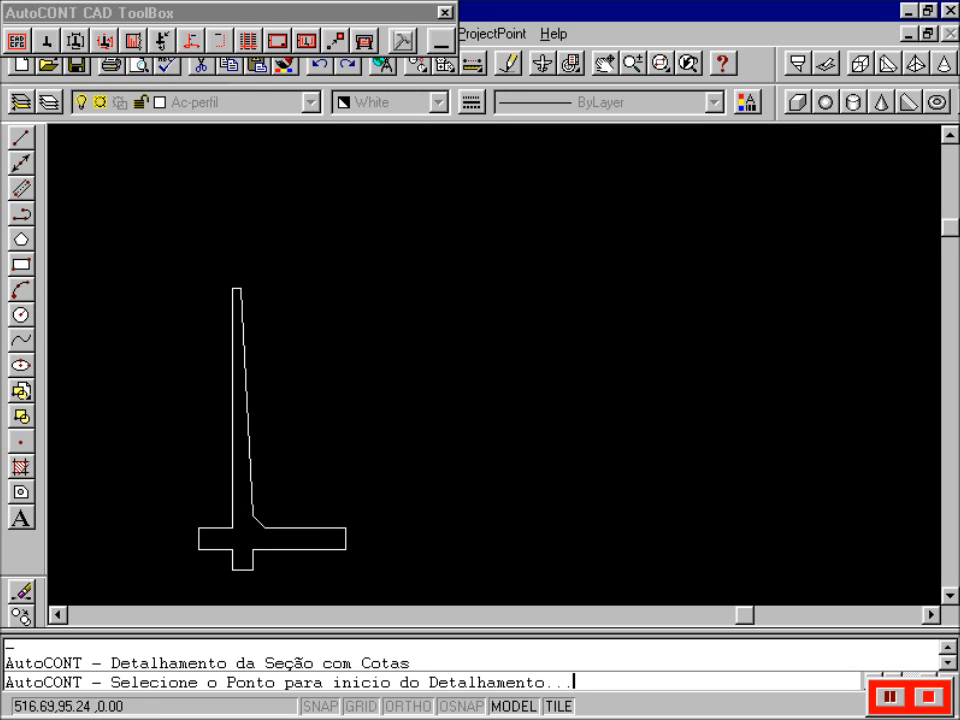
{"action": "left_click", "coordinate": [464, 549]}
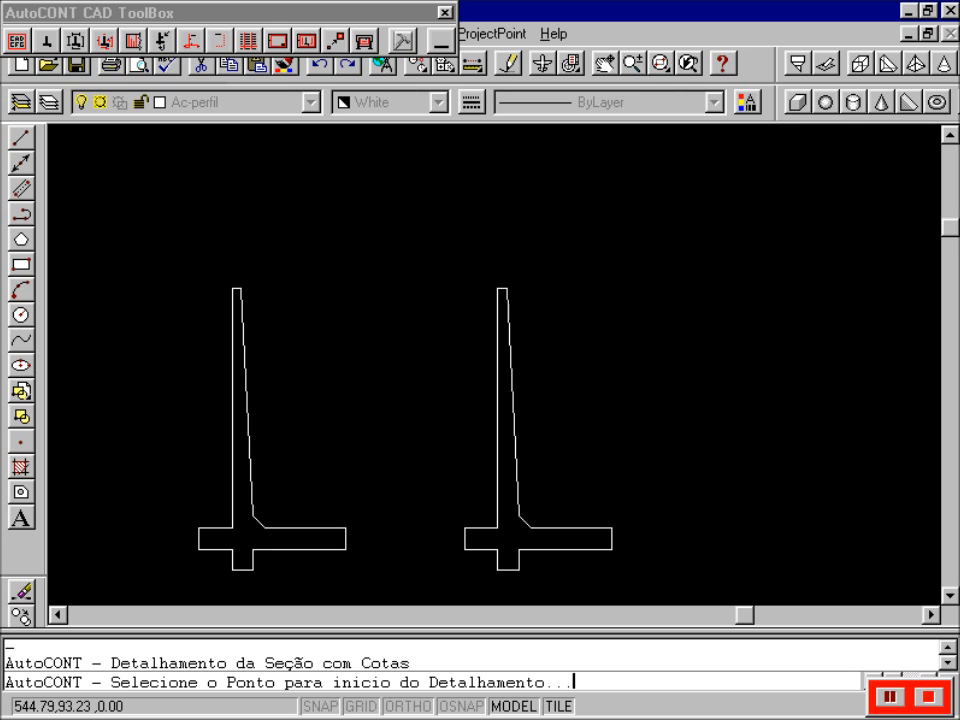
{"action": "left_click", "coordinate": [633, 64]}
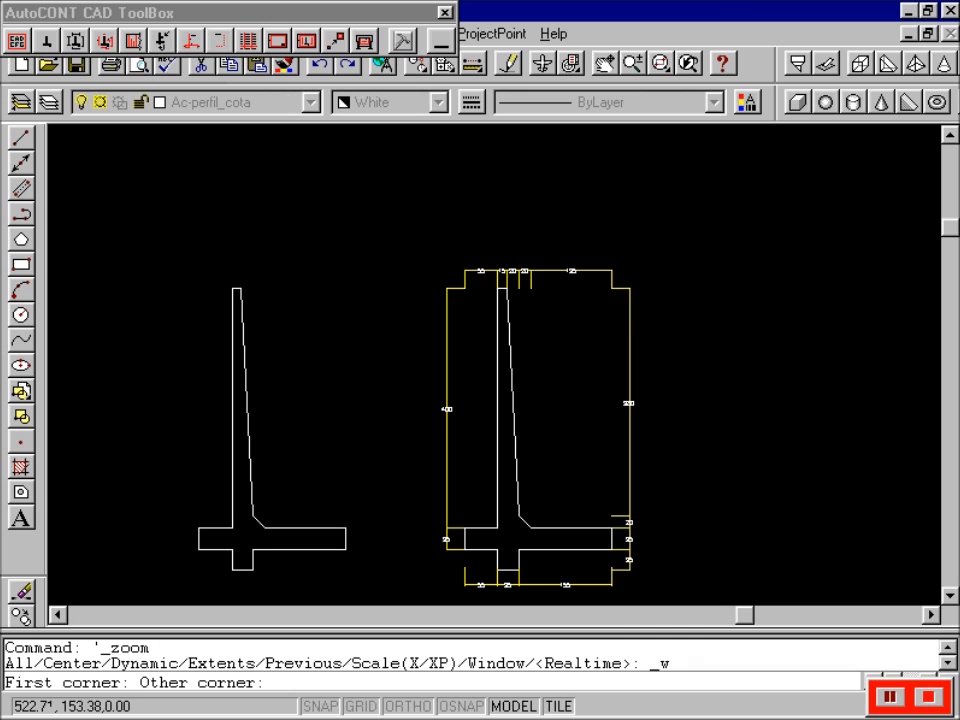
{"action": "left_click", "coordinate": [638, 586]}
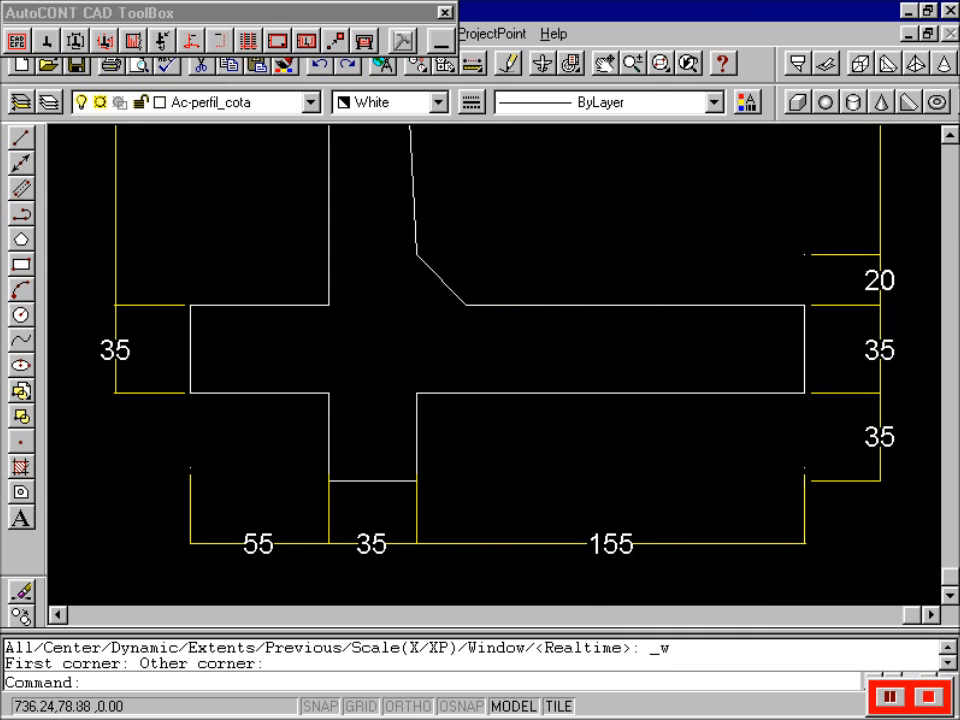
{"action": "left_click", "coordinate": [688, 64]}
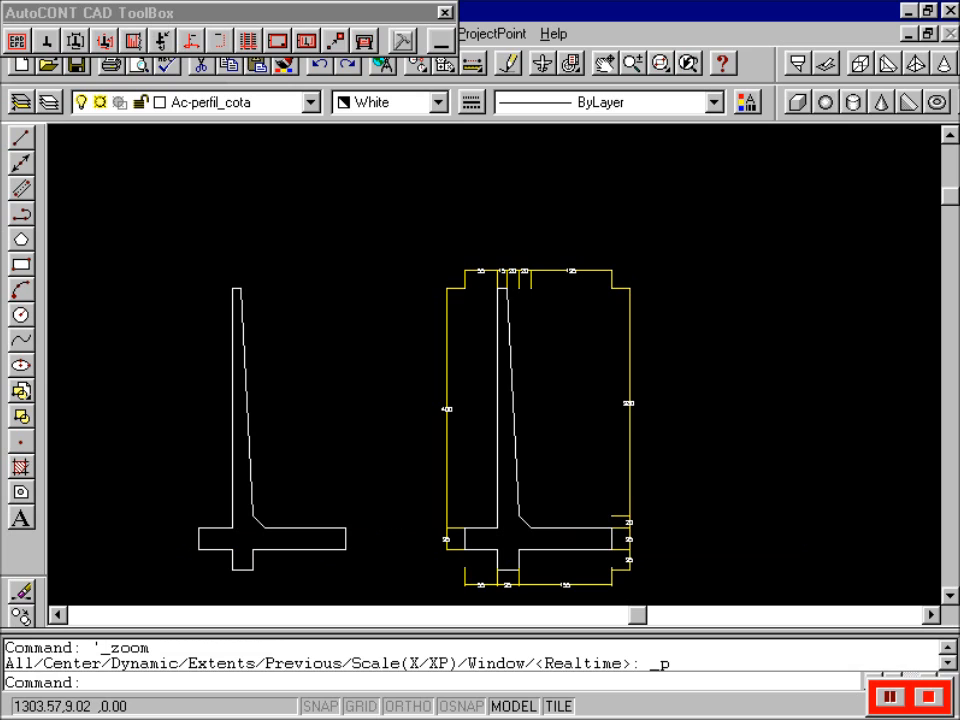
{"action": "left_click", "coordinate": [931, 616]}
{"action": "left_click", "coordinate": [931, 616]}
{"action": "left_click", "coordinate": [931, 616]}
{"action": "left_click", "coordinate": [931, 616]}
{"action": "left_click", "coordinate": [955, 596]}
{"action": "left_click", "coordinate": [955, 596]}
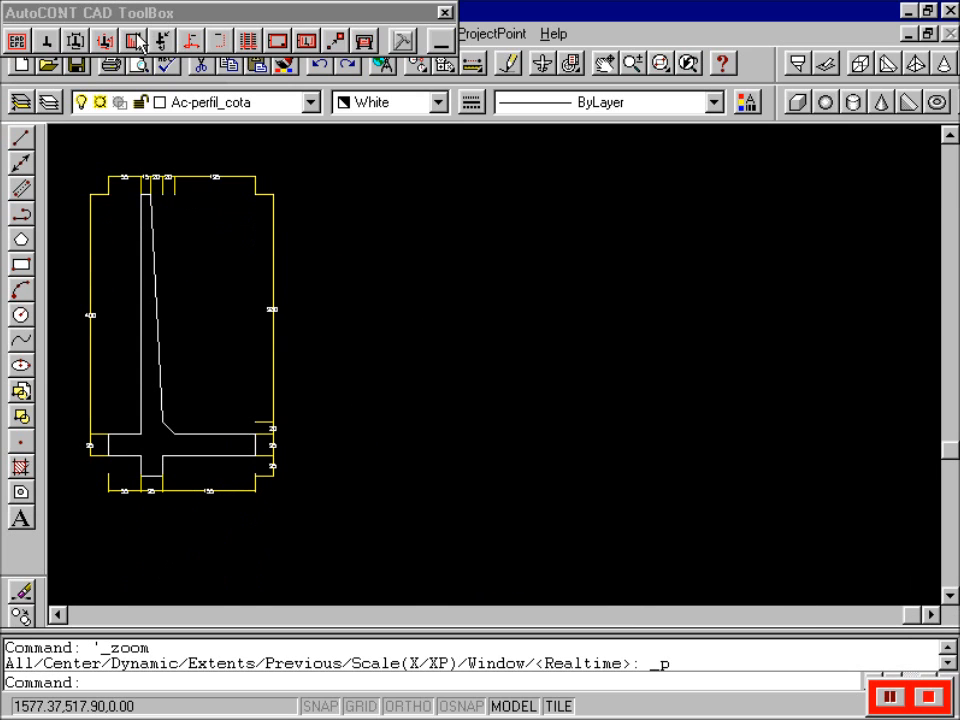
{"action": "left_click", "coordinate": [103, 47]}
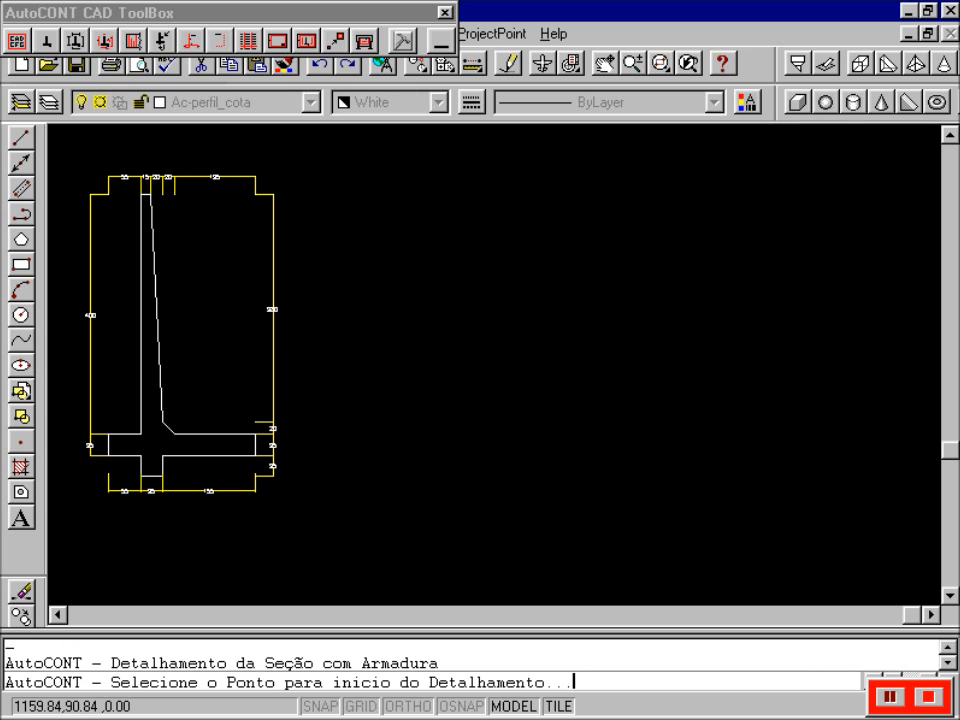
- Place the reinforced section, with red rebars, bar labels and bent-bar details, right of the dimensioned one
{"action": "left_click", "coordinate": [487, 456]}
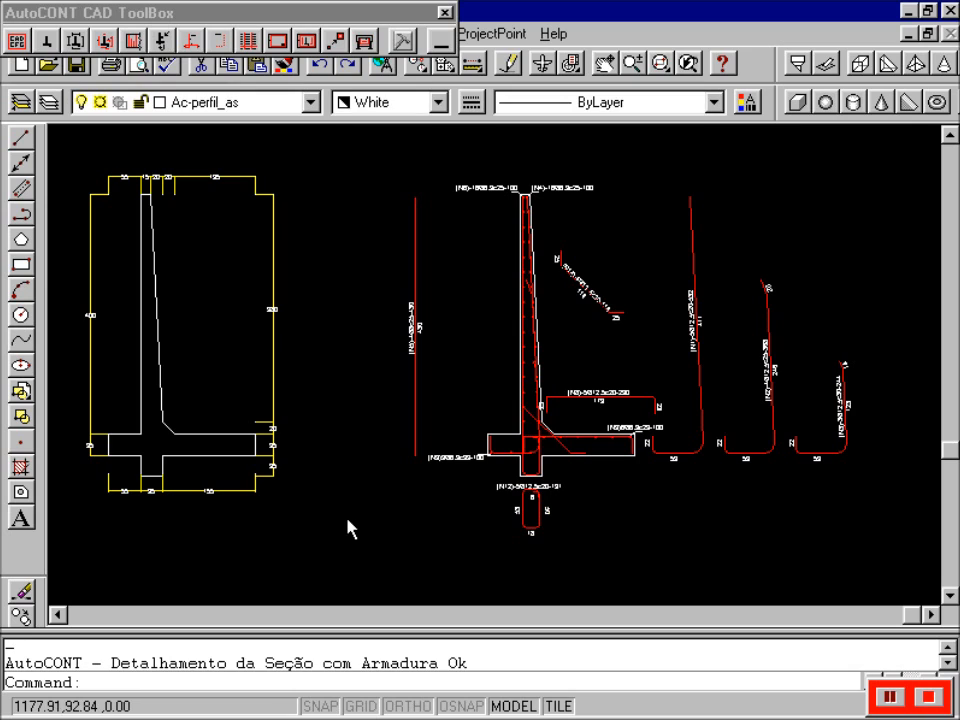
{"action": "left_click", "coordinate": [659, 65]}
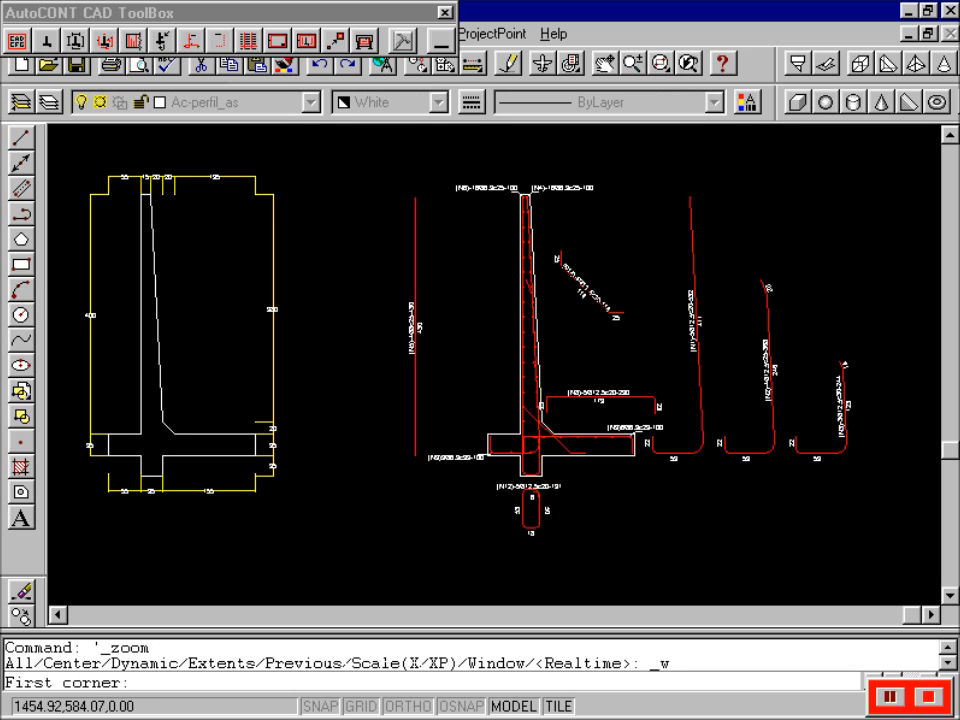
- Zoom in on the wall base and N12 stirrup, then pan around the drawing
{"action": "left_click", "coordinate": [424, 386]}
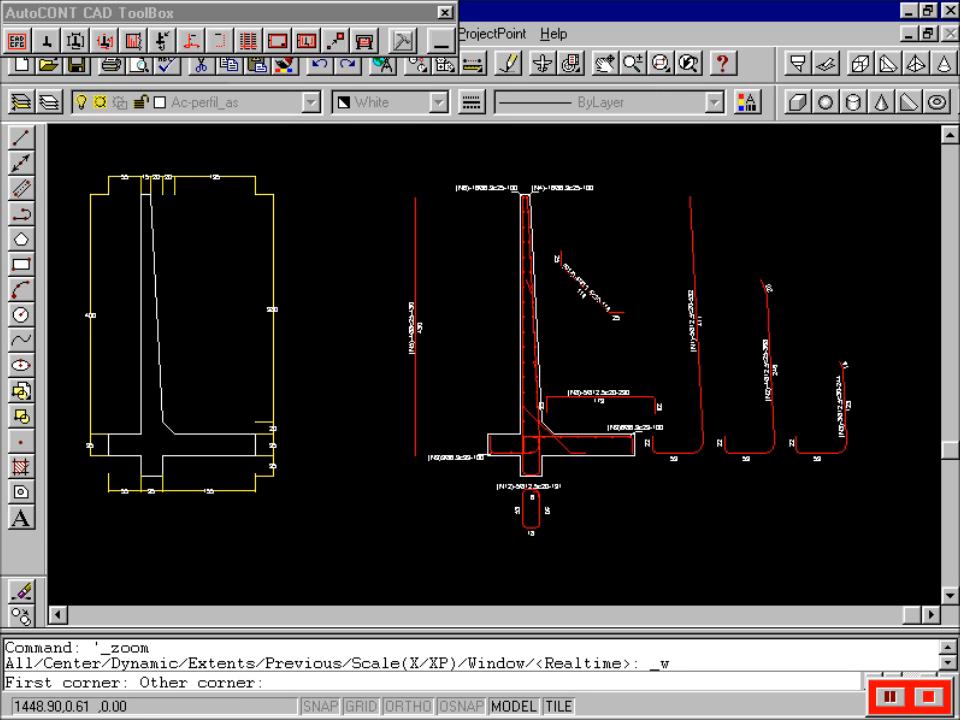
{"action": "left_click", "coordinate": [666, 534]}
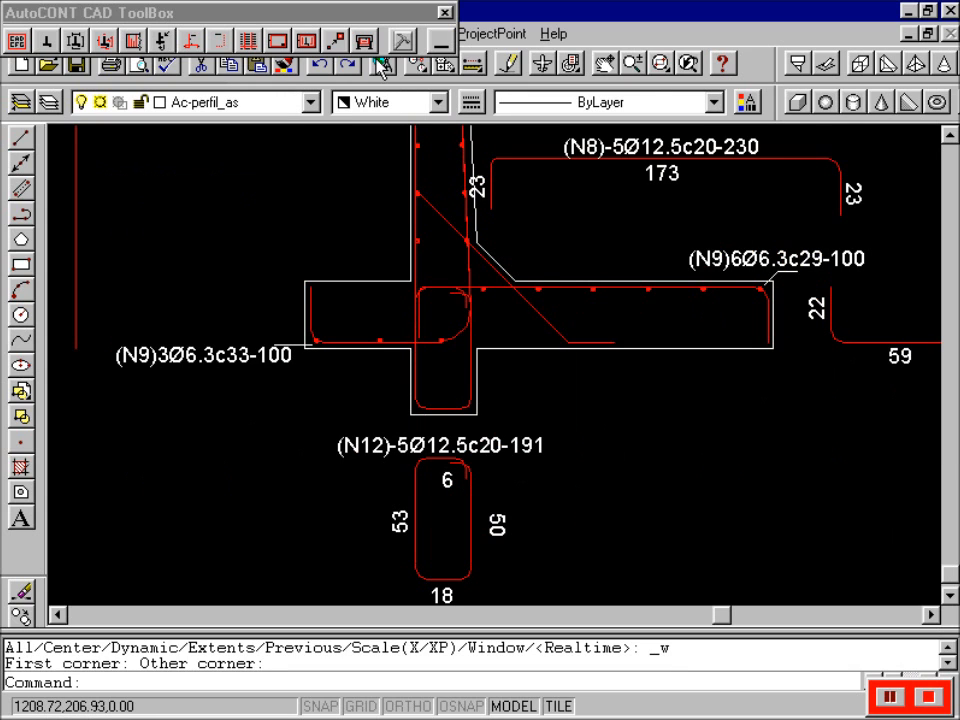
{"action": "left_click", "coordinate": [606, 66]}
{"action": "mouse_move", "coordinate": [611, 194]}
{"action": "left_mouse_down"}
{"action": "mouse_move", "coordinate": [594, 231]}
{"action": "mouse_move", "coordinate": [540, 236]}
{"action": "mouse_move", "coordinate": [422, 216]}
{"action": "left_mouse_up"}
{"action": "left_click_drag", "start_coordinate": [664, 311], "coordinate": [422, 302]}
{"action": "mouse_move", "coordinate": [606, 231]}
{"action": "left_mouse_down"}
{"action": "mouse_move", "coordinate": [576, 298]}
{"action": "mouse_move", "coordinate": [582, 383]}
{"action": "left_mouse_up"}
{"action": "mouse_move", "coordinate": [311, 251]}
{"action": "left_mouse_down"}
{"action": "mouse_move", "coordinate": [521, 336]}
{"action": "mouse_move", "coordinate": [703, 343]}
{"action": "left_mouse_up"}
{"action": "mouse_move", "coordinate": [519, 244]}
{"action": "left_mouse_down"}
{"action": "mouse_move", "coordinate": [609, 373]}
{"action": "mouse_move", "coordinate": [667, 399]}
{"action": "left_mouse_up"}
{"action": "left_click_drag", "start_coordinate": [486, 221], "coordinate": [486, 388]}
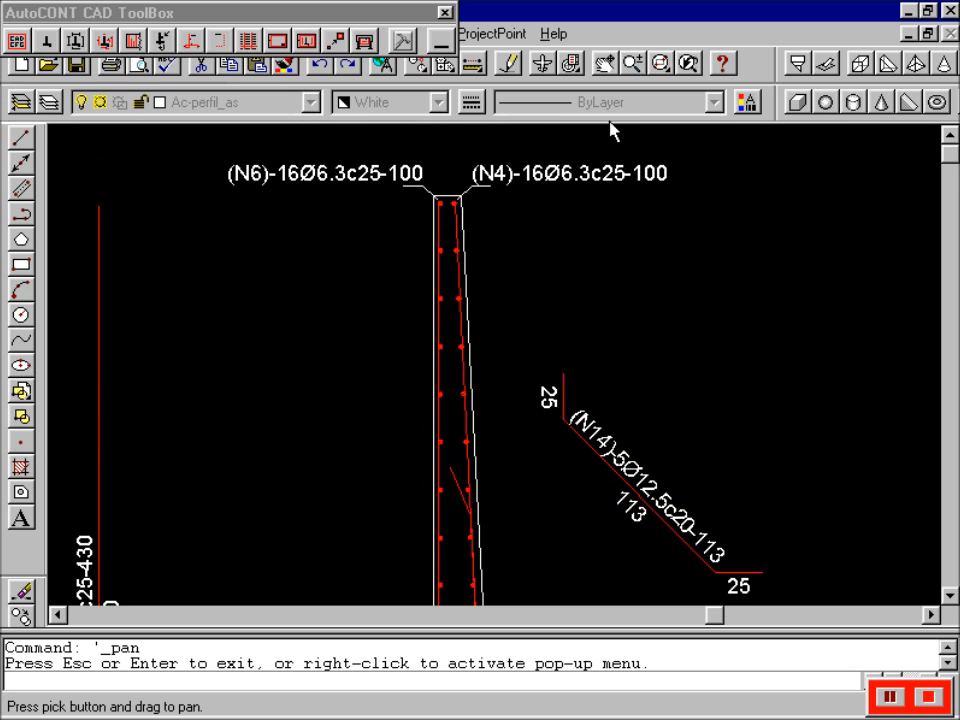
- End panning and zoom to the extents of the whole drawing
{"action": "key", "text": "Escape"}
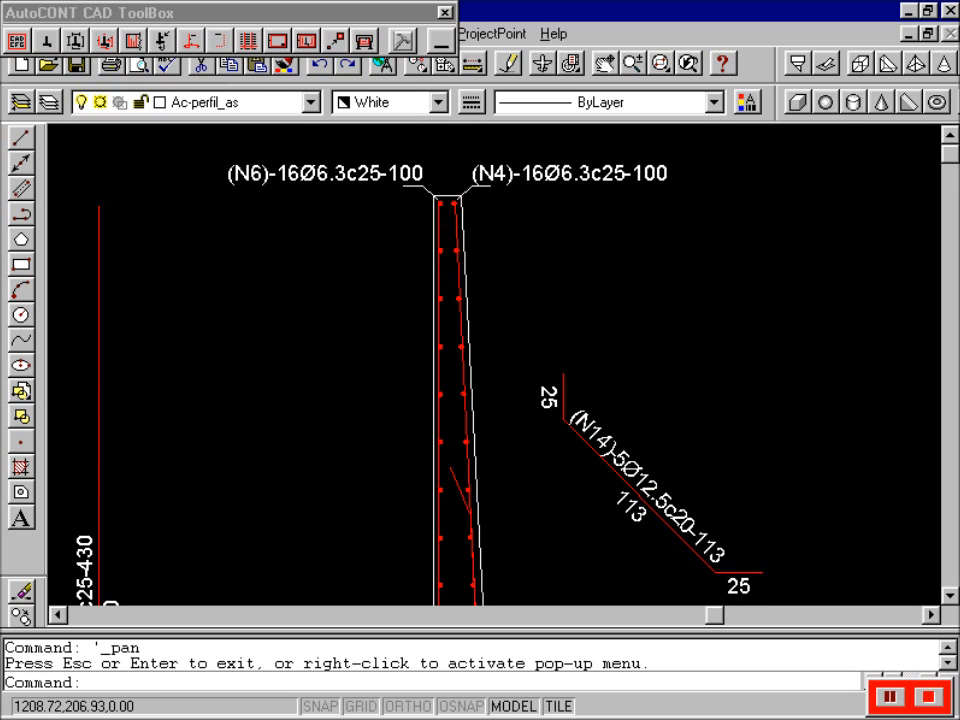
{"action": "type", "text": "z"}
{"action": "key", "text": "Return"}
{"action": "type", "text": "e"}
{"action": "key", "text": "Return"}
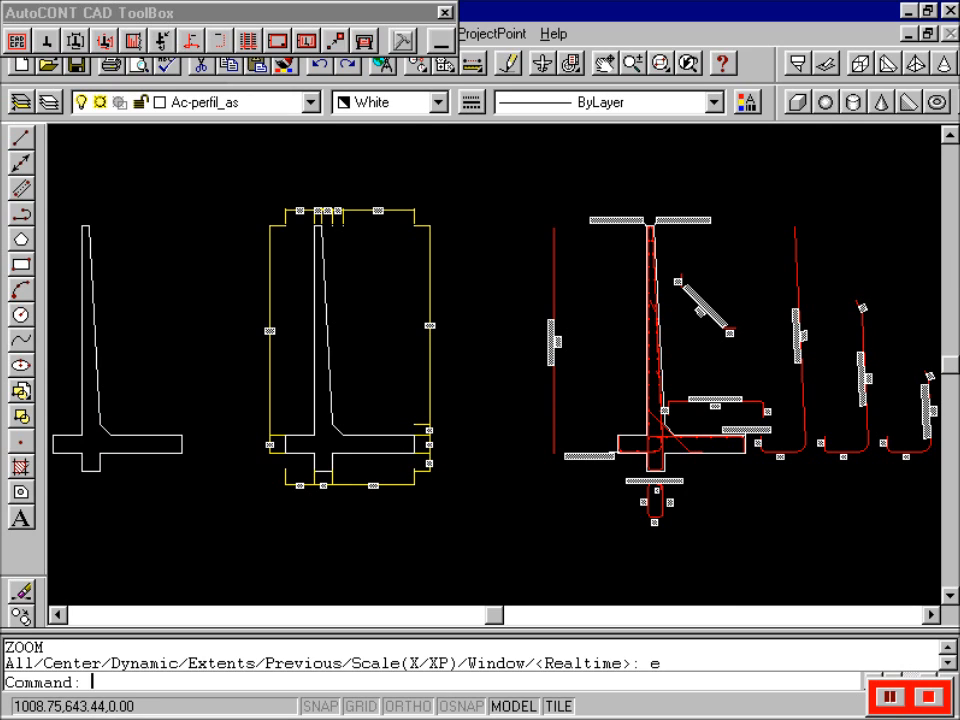
- Scroll right and place the frontal reinforcement elevation to the right of the bar shapes
{"action": "left_click", "coordinate": [933, 616]}
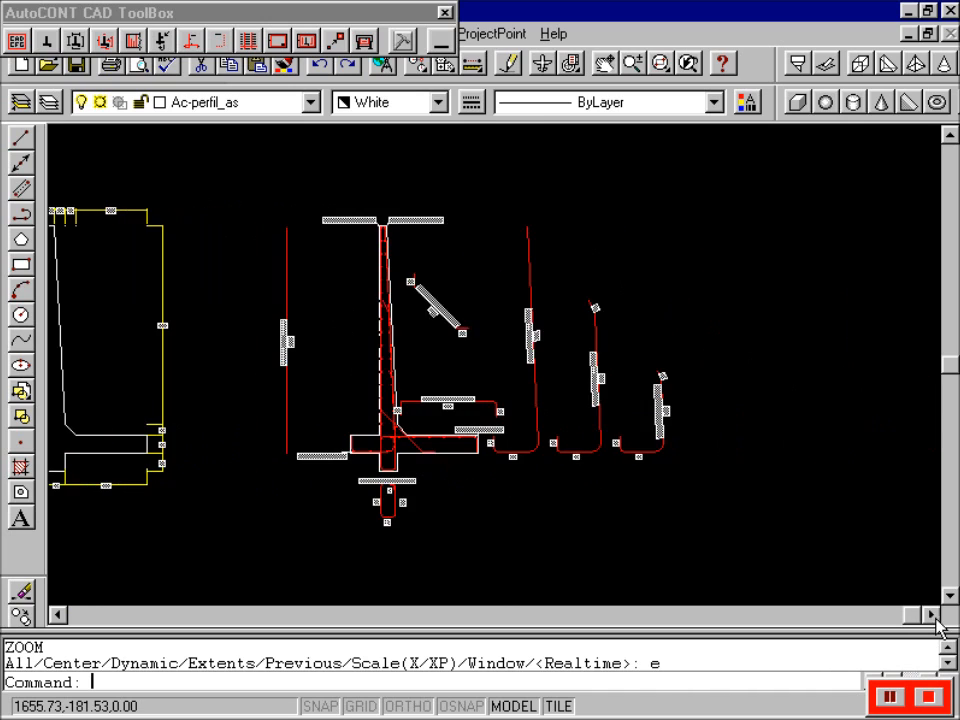
{"action": "left_click", "coordinate": [133, 42]}
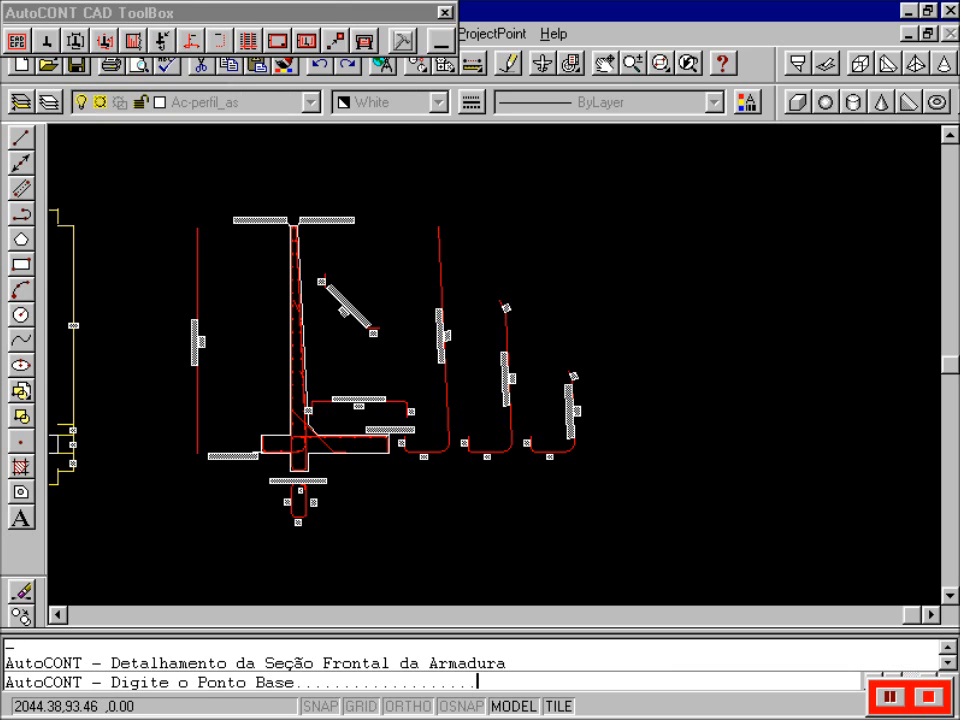
{"action": "left_click", "coordinate": [724, 453]}
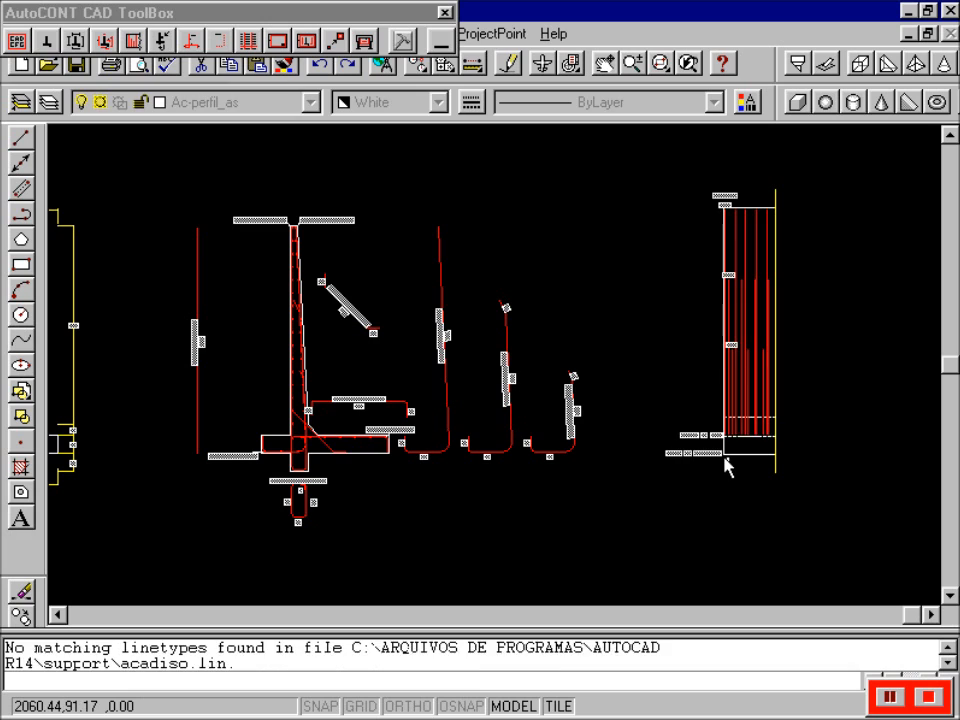
{"action": "left_click", "coordinate": [661, 63]}
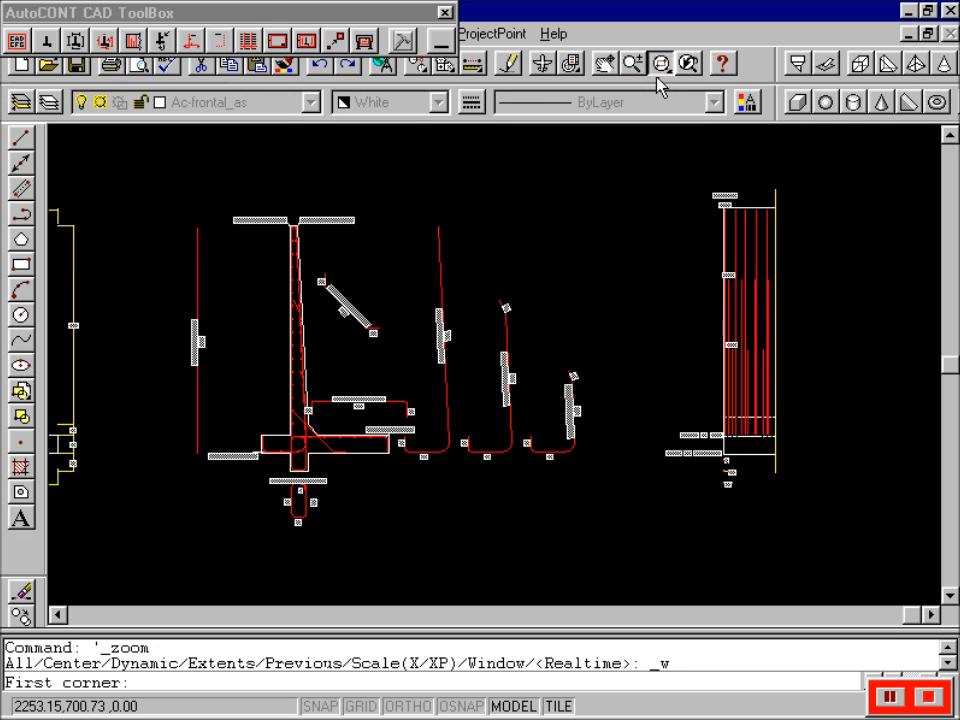
{"action": "left_click", "coordinate": [645, 169]}
{"action": "left_click", "coordinate": [812, 300]}
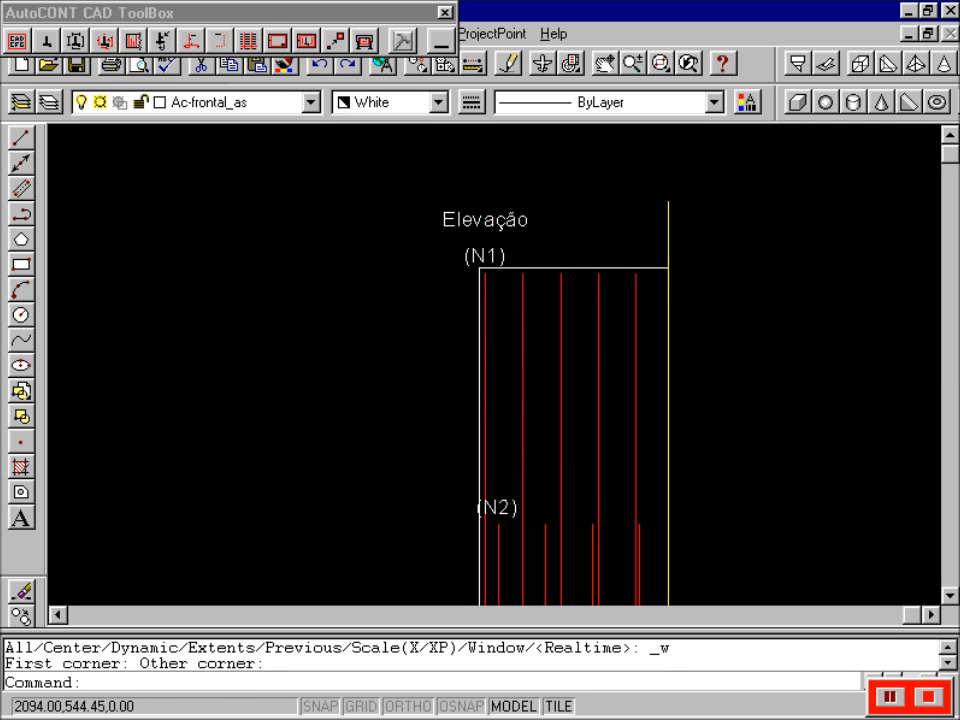
{"action": "left_click", "coordinate": [600, 68]}
{"action": "left_click_drag", "start_coordinate": [560, 436], "coordinate": [549, 251]}
{"action": "left_click_drag", "start_coordinate": [578, 585], "coordinate": [569, 210]}
{"action": "left_click_drag", "start_coordinate": [578, 486], "coordinate": [574, 364]}
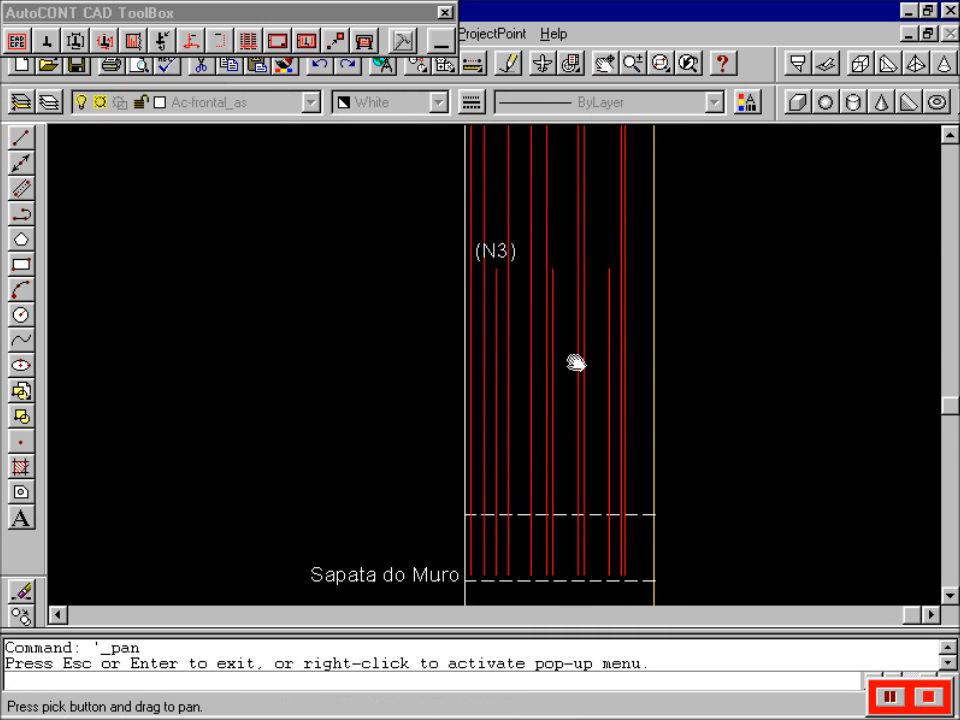
{"action": "left_click_drag", "start_coordinate": [578, 447], "coordinate": [578, 360]}
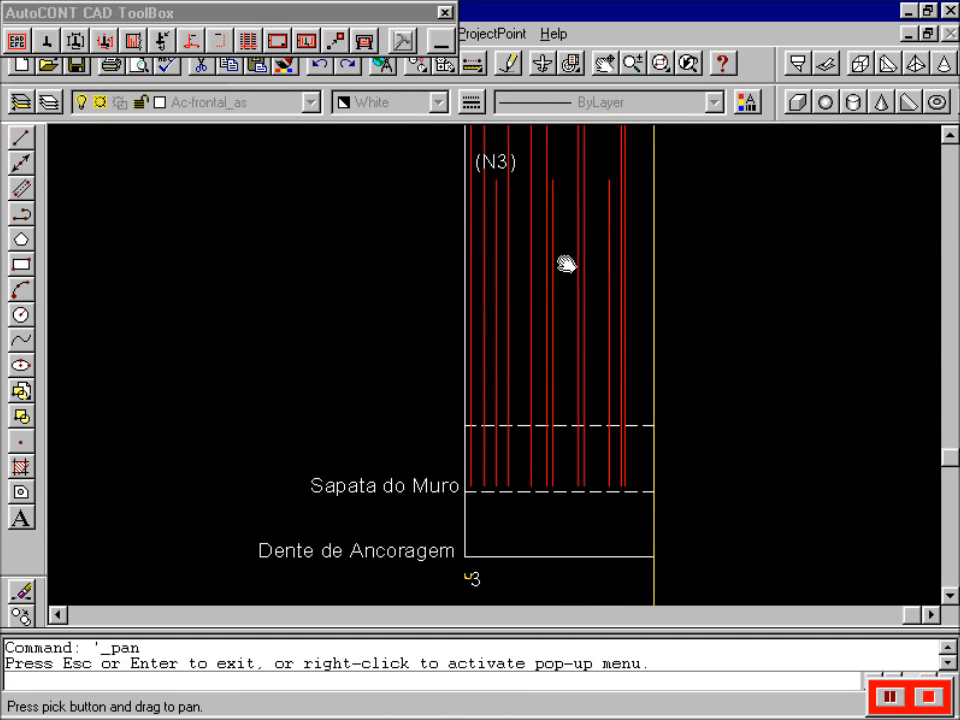
{"action": "left_click_drag", "start_coordinate": [564, 431], "coordinate": [564, 587]}
{"action": "left_click_drag", "start_coordinate": [572, 369], "coordinate": [572, 481]}
{"action": "left_click_drag", "start_coordinate": [547, 227], "coordinate": [557, 476]}
{"action": "key", "text": "Escape"}
{"action": "type", "text": "z"}
{"action": "key", "text": "Return"}
{"action": "type", "text": "e"}
{"action": "key", "text": "Return"}
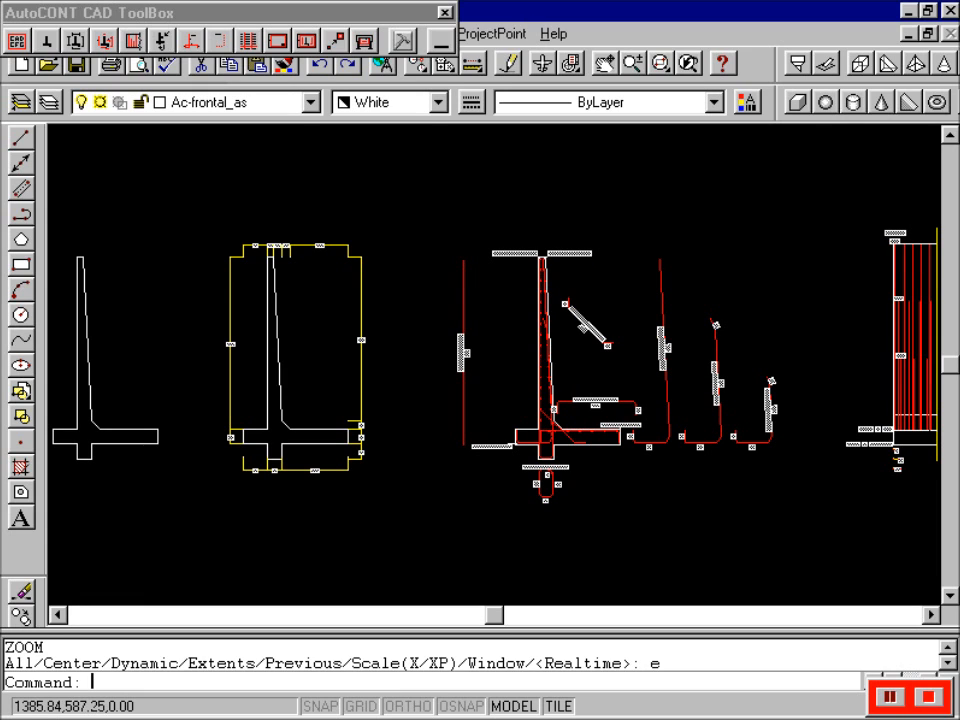
{"action": "left_click", "coordinate": [350, 22]}
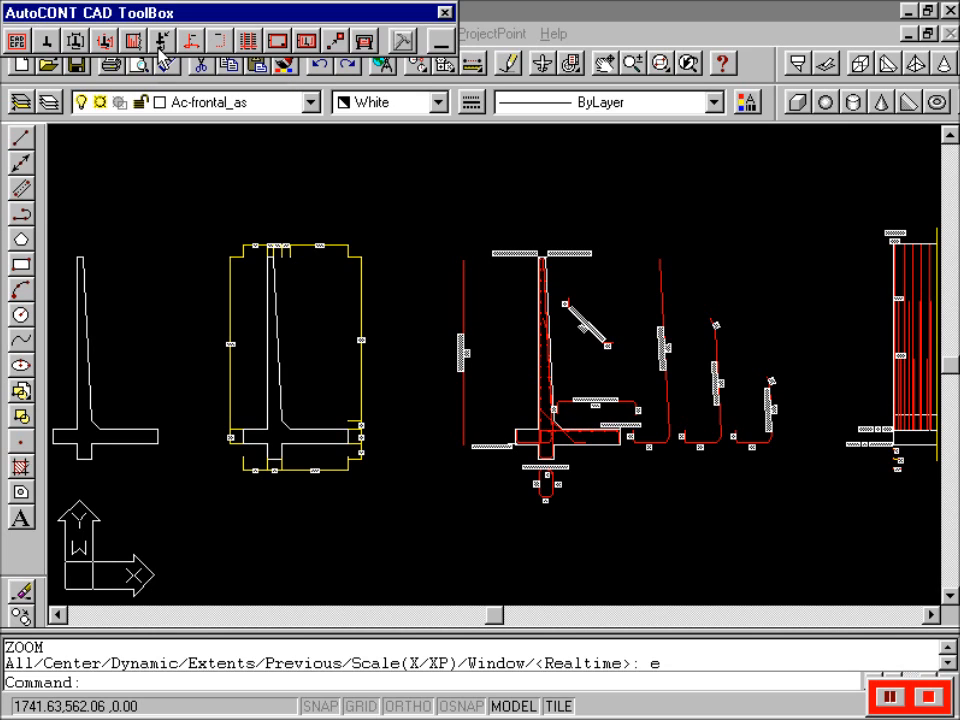
- Start Altera Forma do Perfil on the wall profile and zoom in on the footing
{"action": "left_click", "coordinate": [160, 42]}
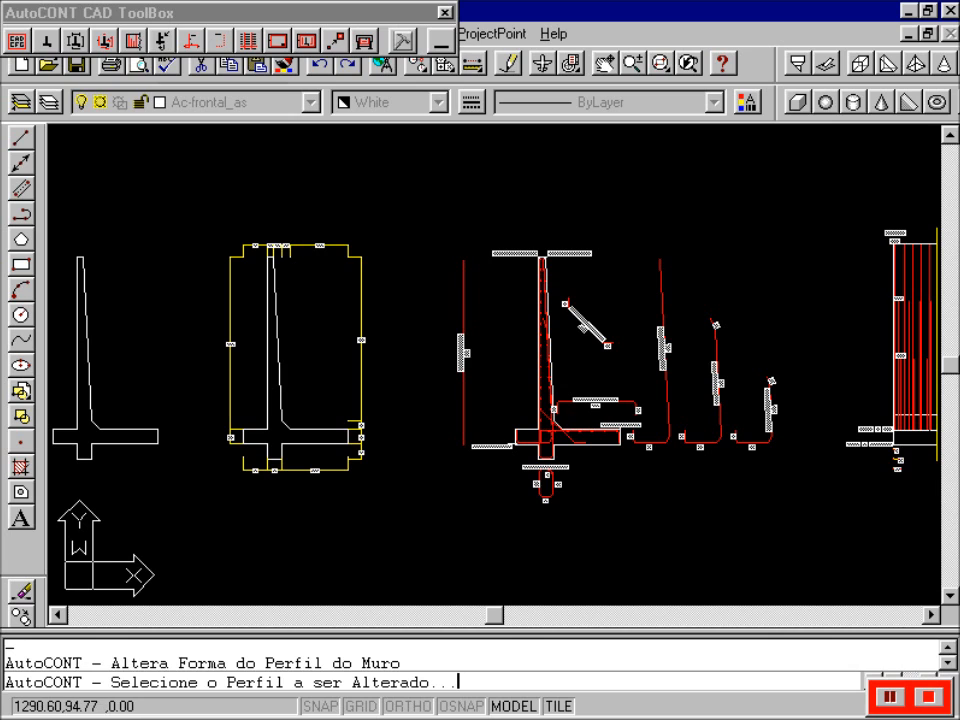
{"action": "left_click", "coordinate": [588, 431]}
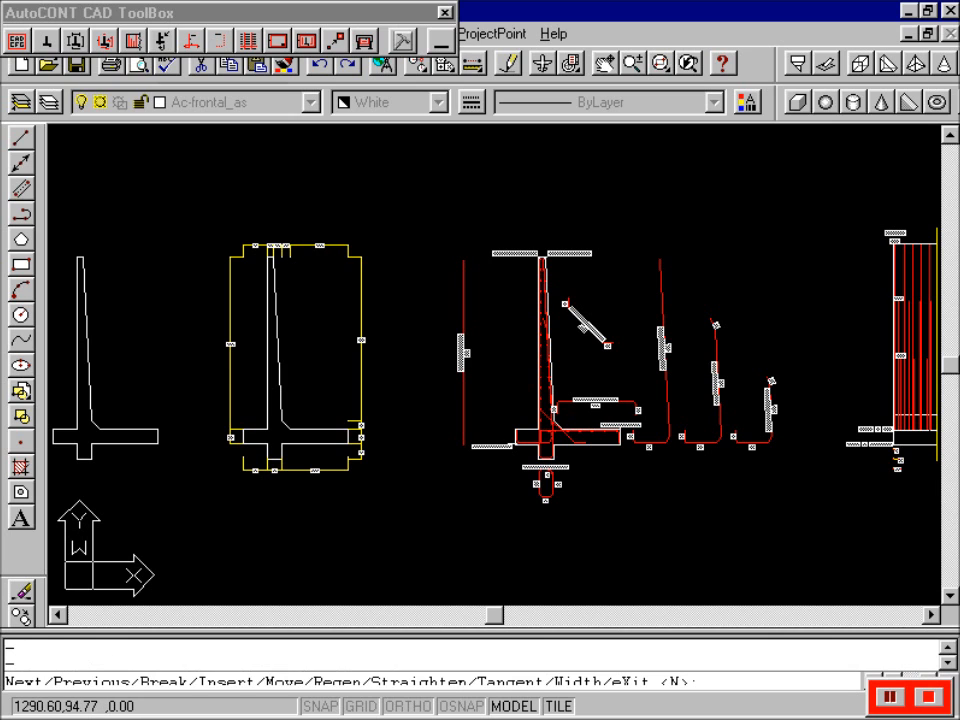
{"action": "left_click", "coordinate": [664, 62]}
{"action": "left_click", "coordinate": [435, 383]}
{"action": "left_click", "coordinate": [648, 521]}
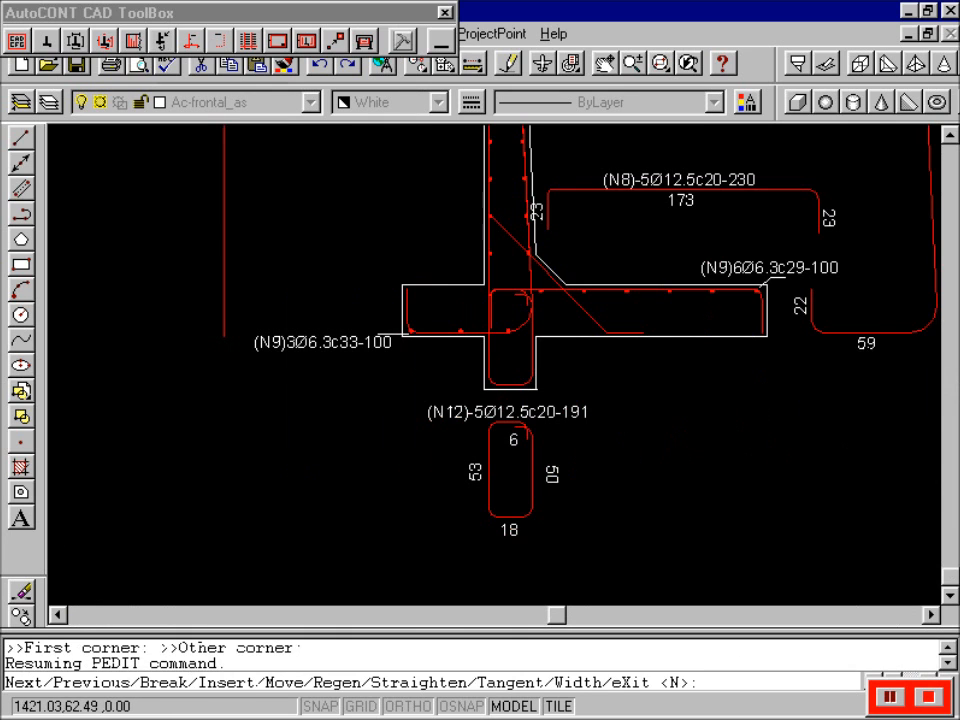
- Step two vertices along the outline and move that vertex to slope the footing underside
{"action": "type", "text": "n"}
{"action": "key", "text": "Return"}
{"action": "type", "text": "n"}
{"action": "key", "text": "Return"}
{"action": "key", "text": "Return"}
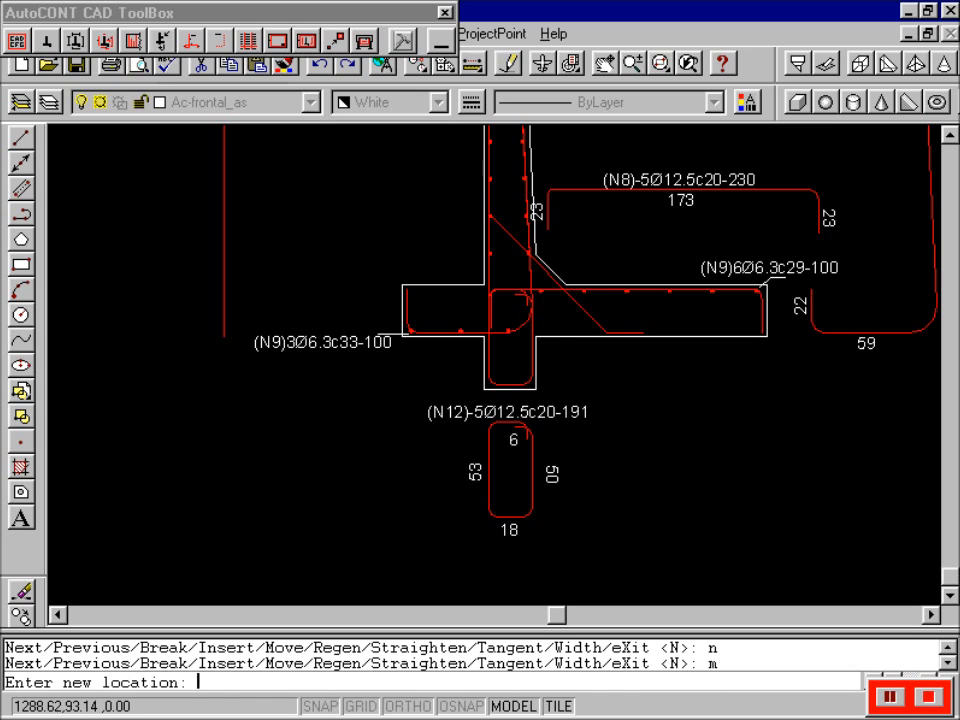
{"action": "left_click", "coordinate": [567, 337]}
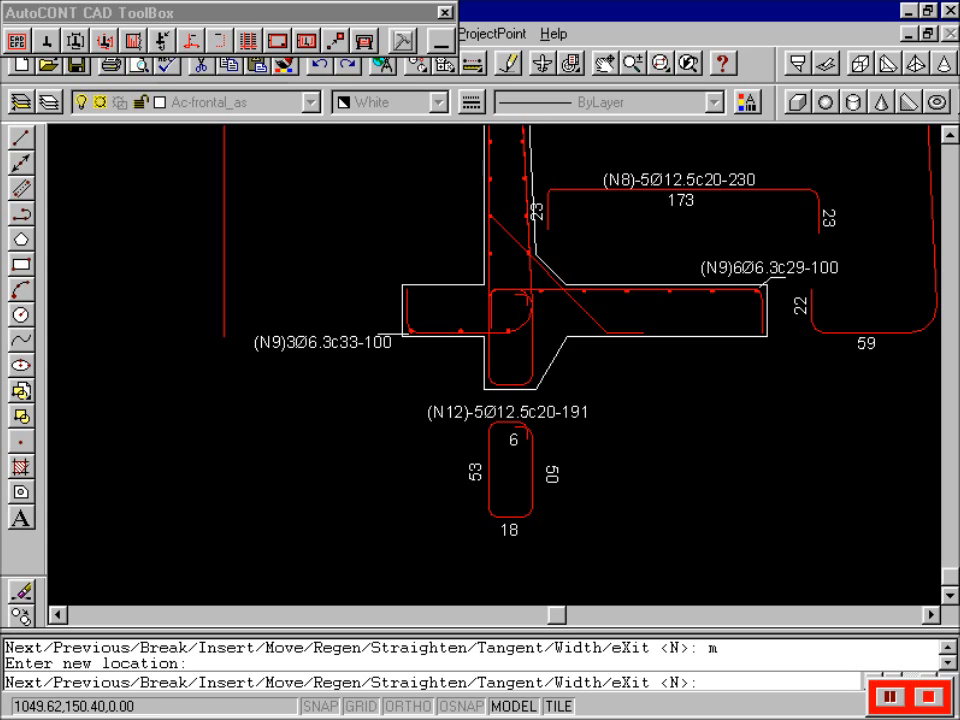
{"action": "type", "text": "x"}
{"action": "key", "text": "Return"}
{"action": "type", "text": "x"}
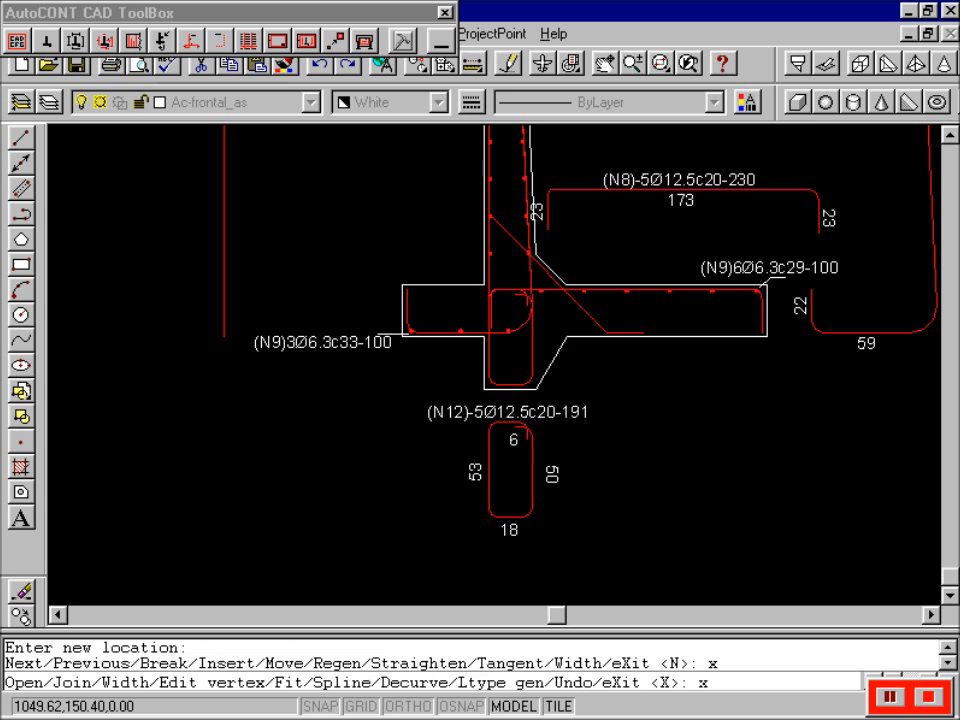
{"action": "key", "text": "Return"}
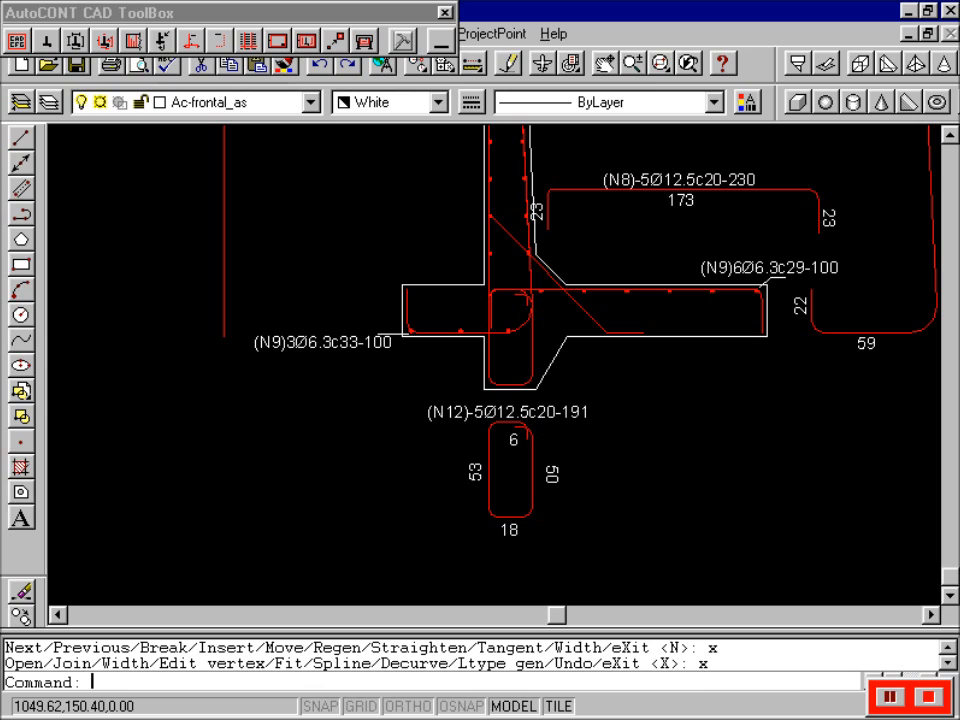
{"action": "left_click", "coordinate": [232, 13]}
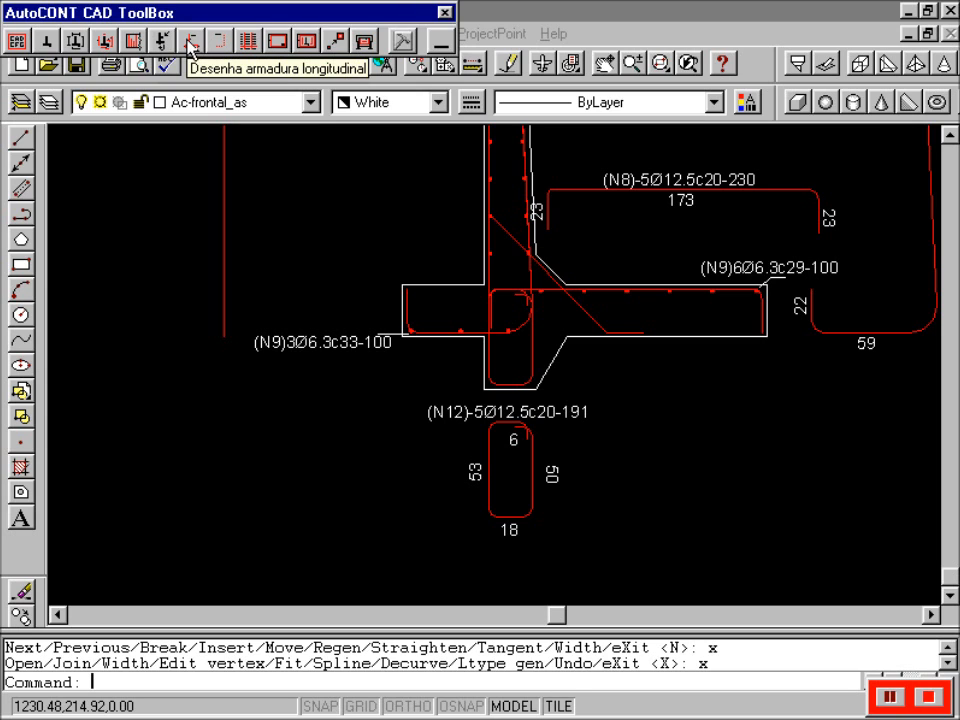
- Define longitudinal bar N13 as 10 bars of Ø12.5 at spacing 10
{"action": "left_click", "coordinate": [191, 46]}
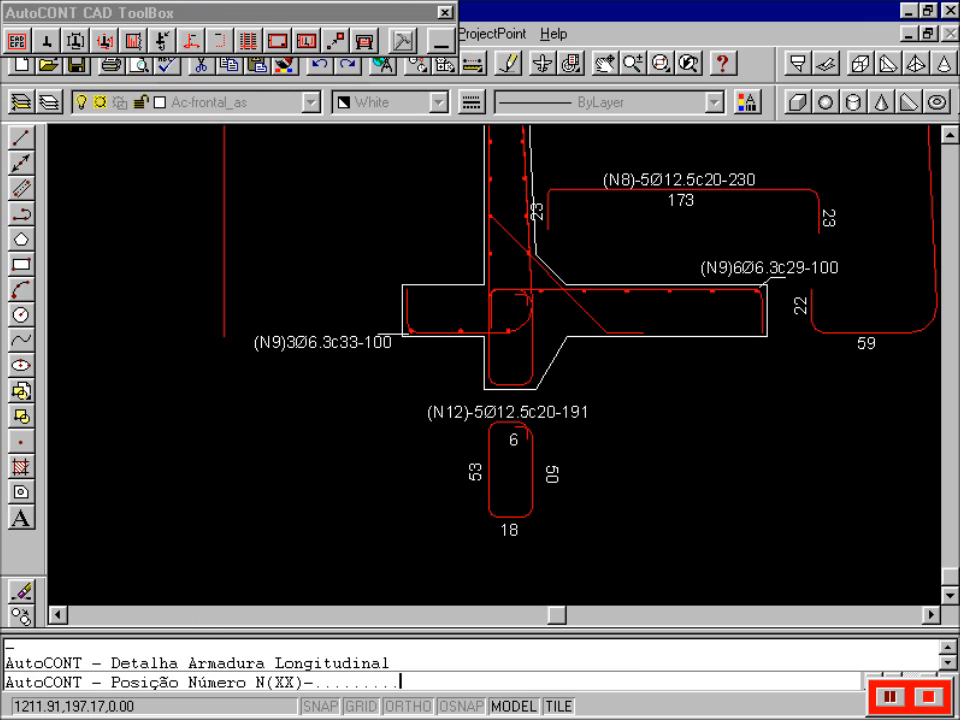
{"action": "type", "text": "13"}
{"action": "key", "text": "Return"}
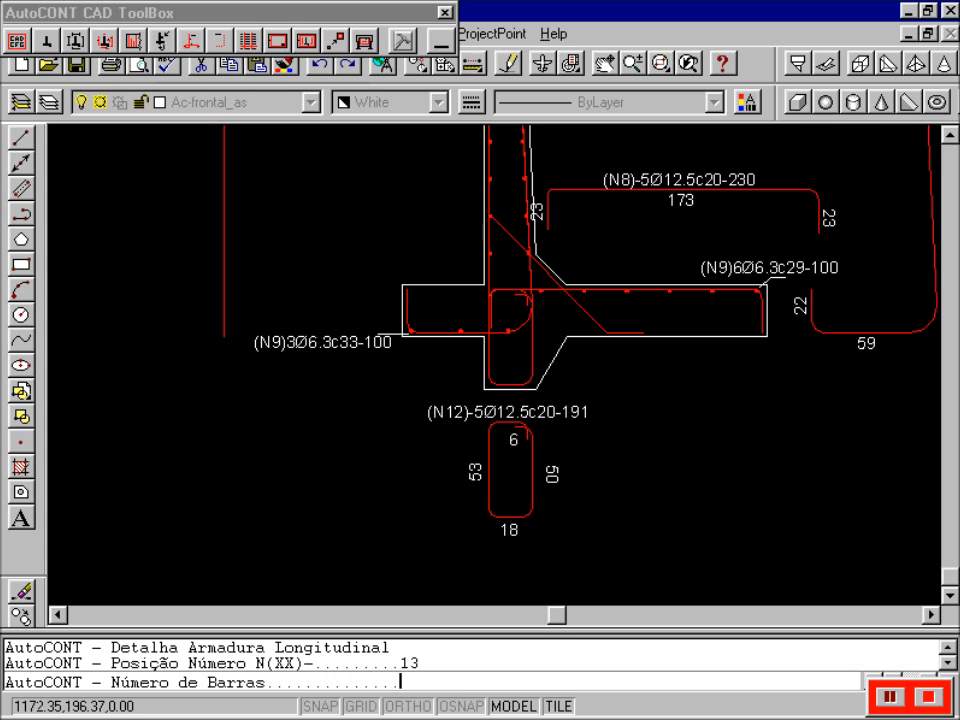
{"action": "type", "text": "10"}
{"action": "key", "text": "Return"}
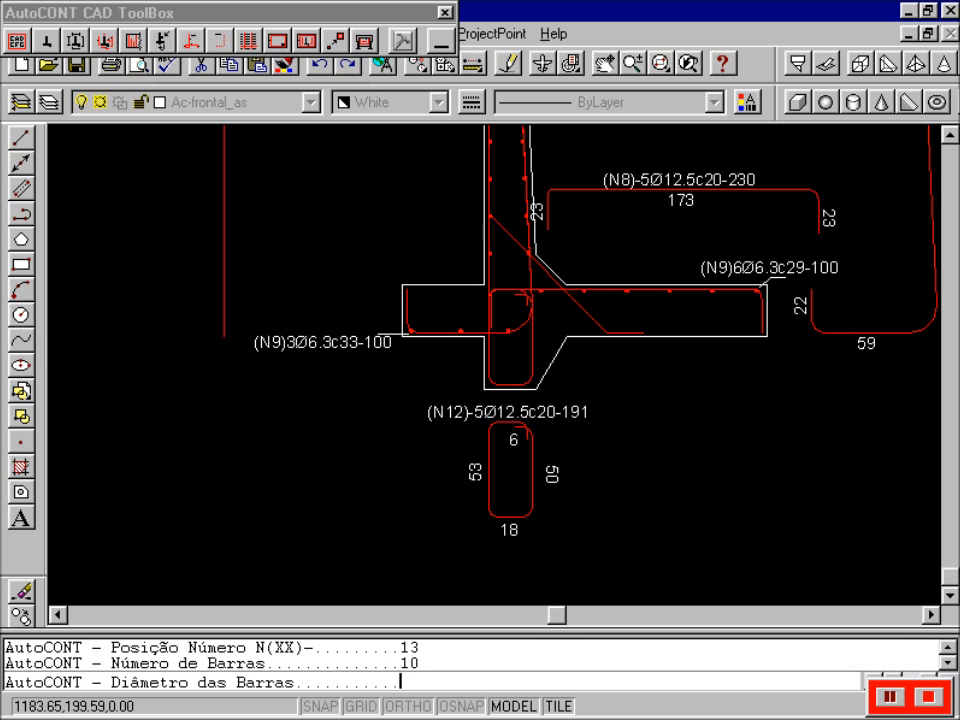
{"action": "type", "text": "12.5"}
{"action": "key", "text": "Return"}
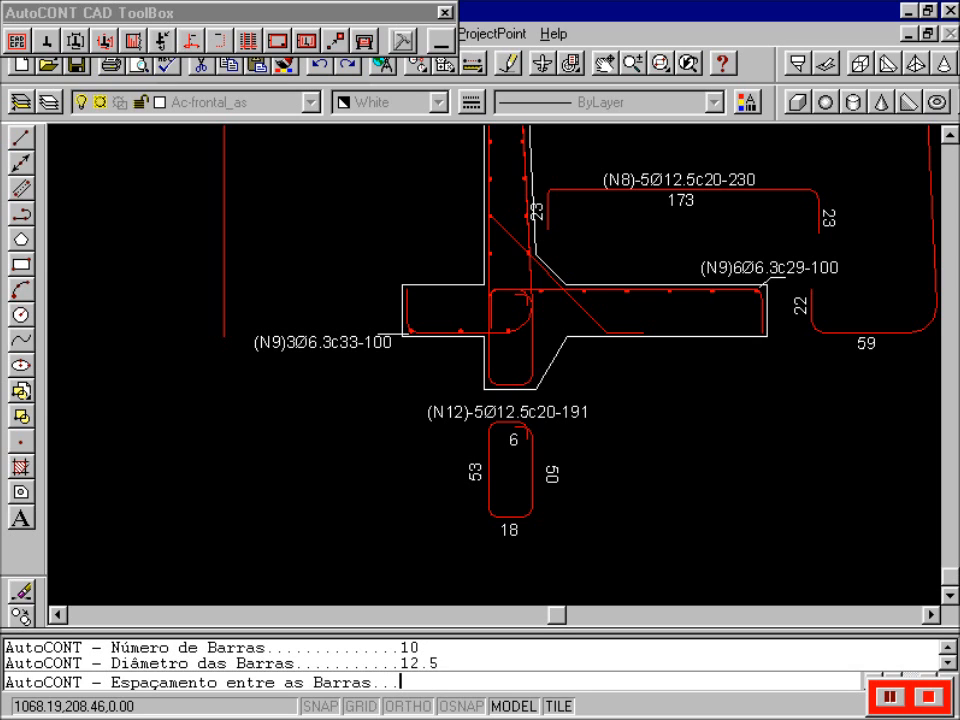
{"action": "type", "text": "10"}
{"action": "key", "text": "Return"}
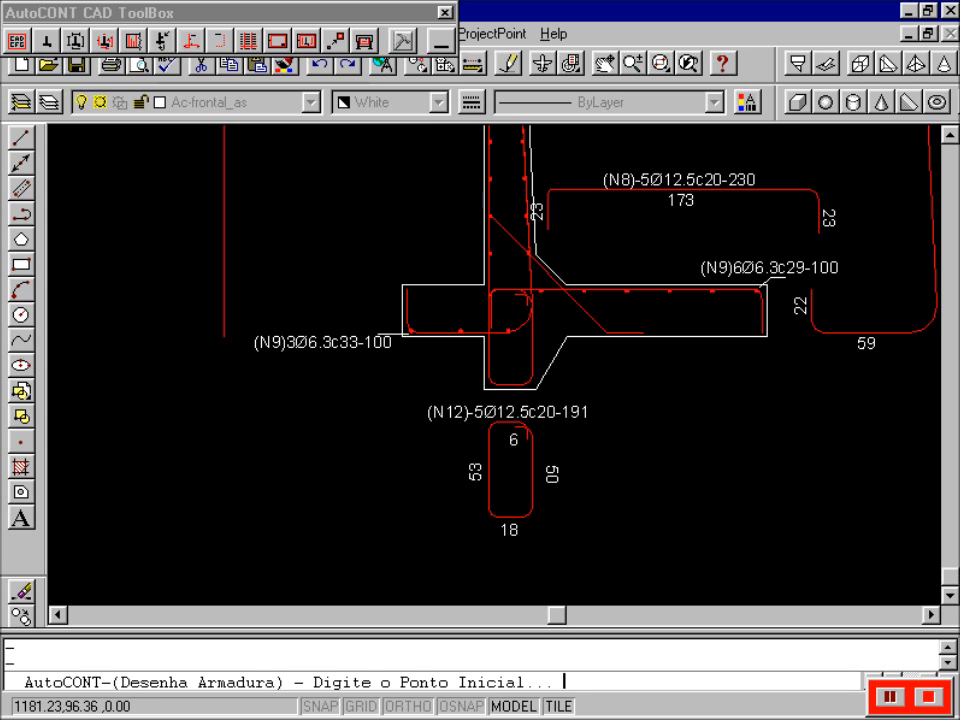
- Draw the N13 bar: short vertical leg, long horizontal along the footing, diagonal end
{"action": "left_click", "coordinate": [510, 384]}
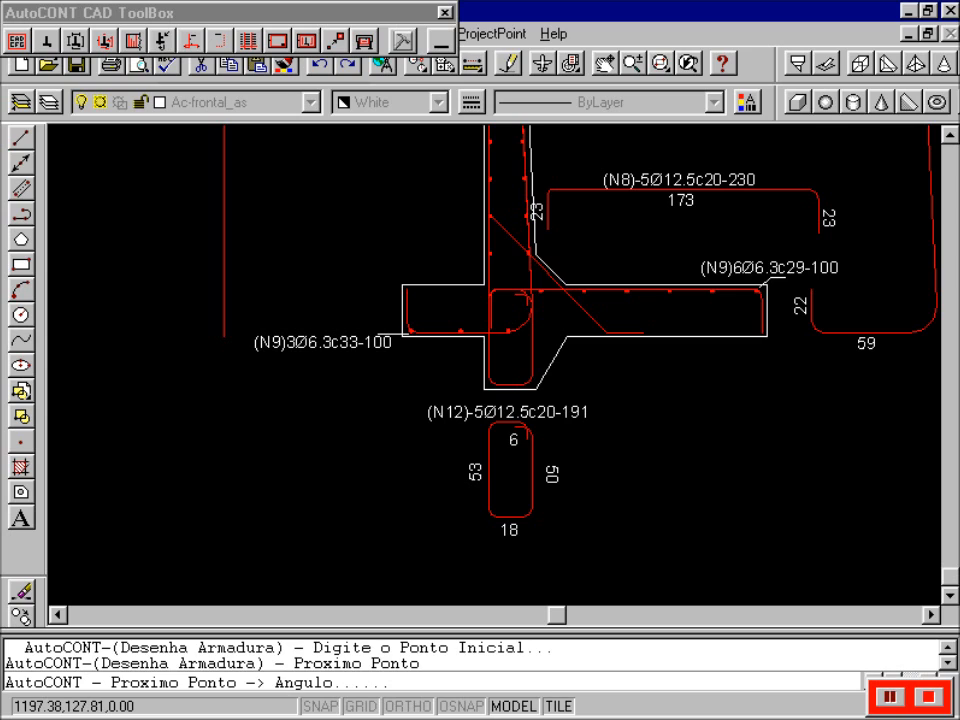
{"action": "key", "text": "F8"}
{"action": "left_click", "coordinate": [540, 330]}
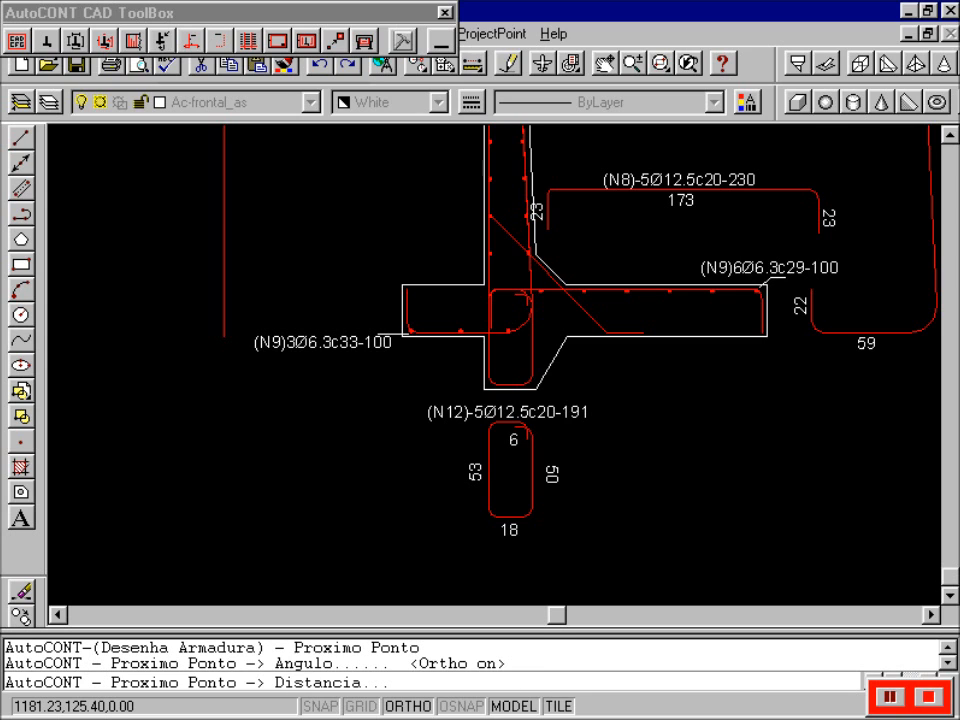
{"action": "left_click", "coordinate": [407, 290]}
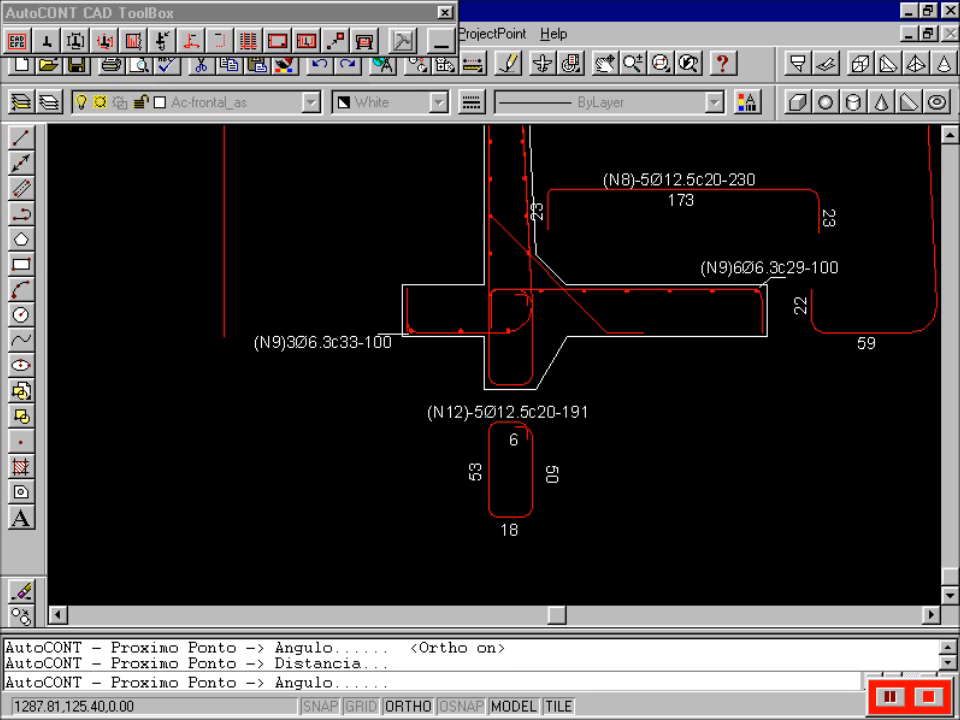
{"action": "left_click", "coordinate": [440, 290]}
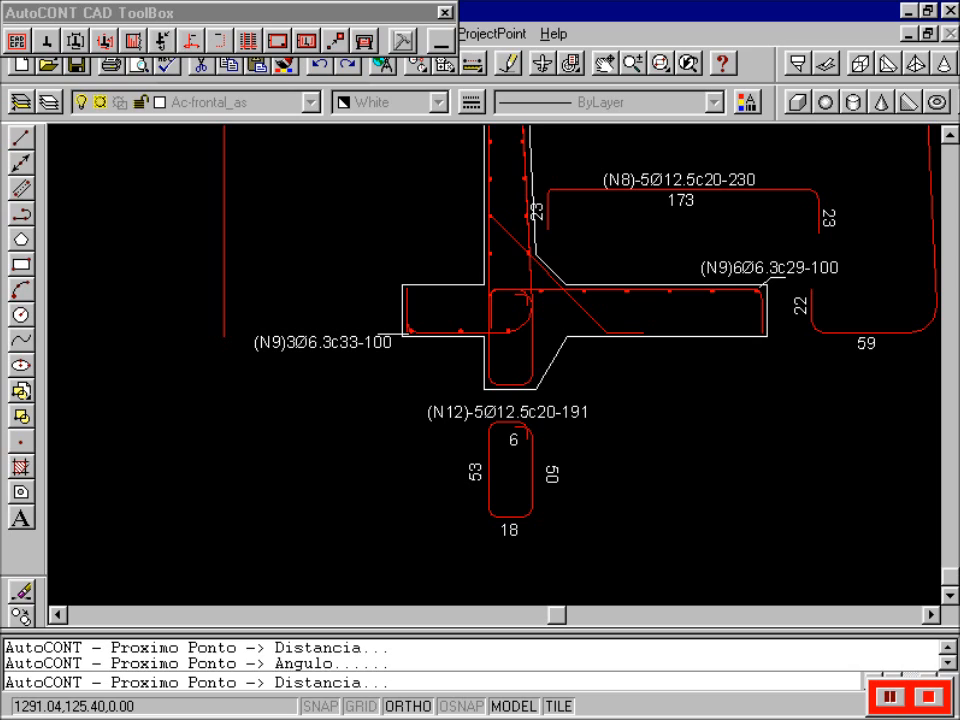
{"action": "left_click", "coordinate": [762, 290]}
{"action": "key", "text": "F8"}
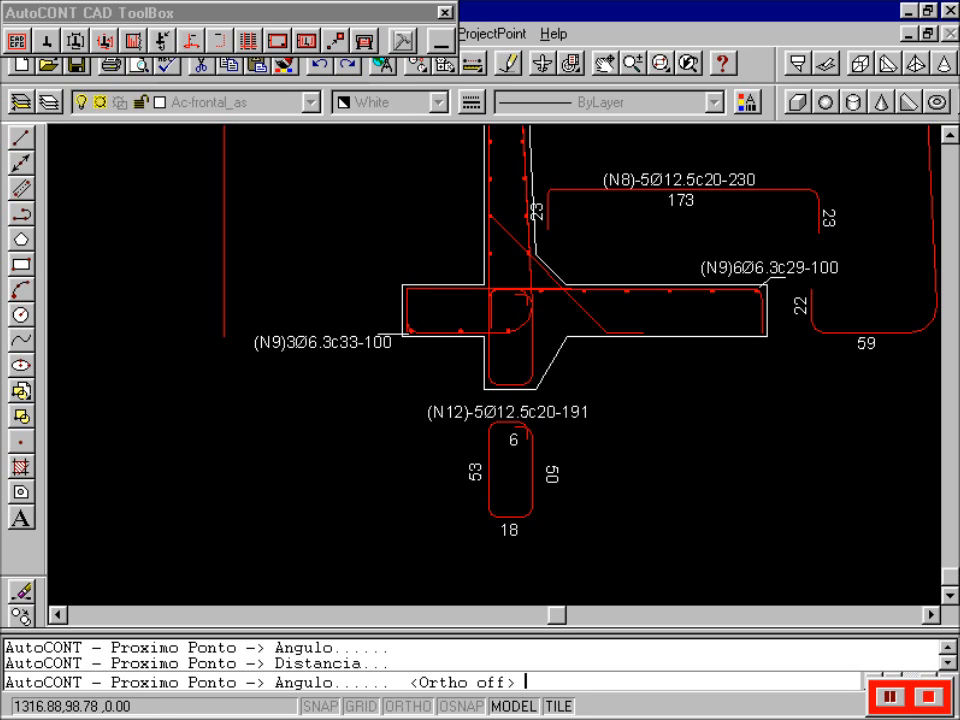
{"action": "left_click", "coordinate": [648, 330]}
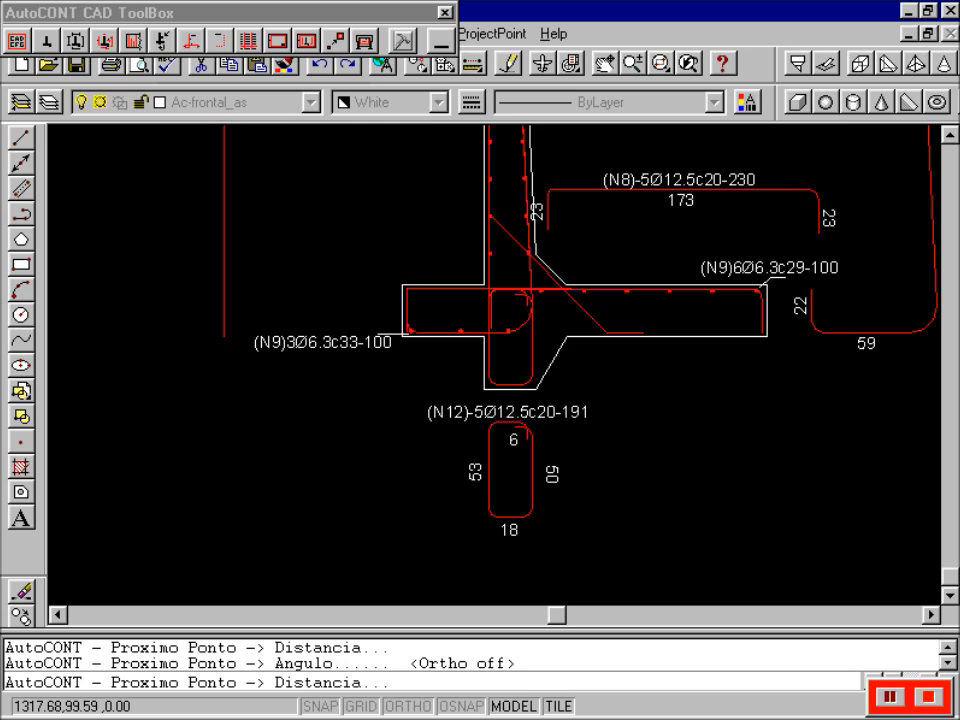
{"action": "left_click", "coordinate": [611, 328]}
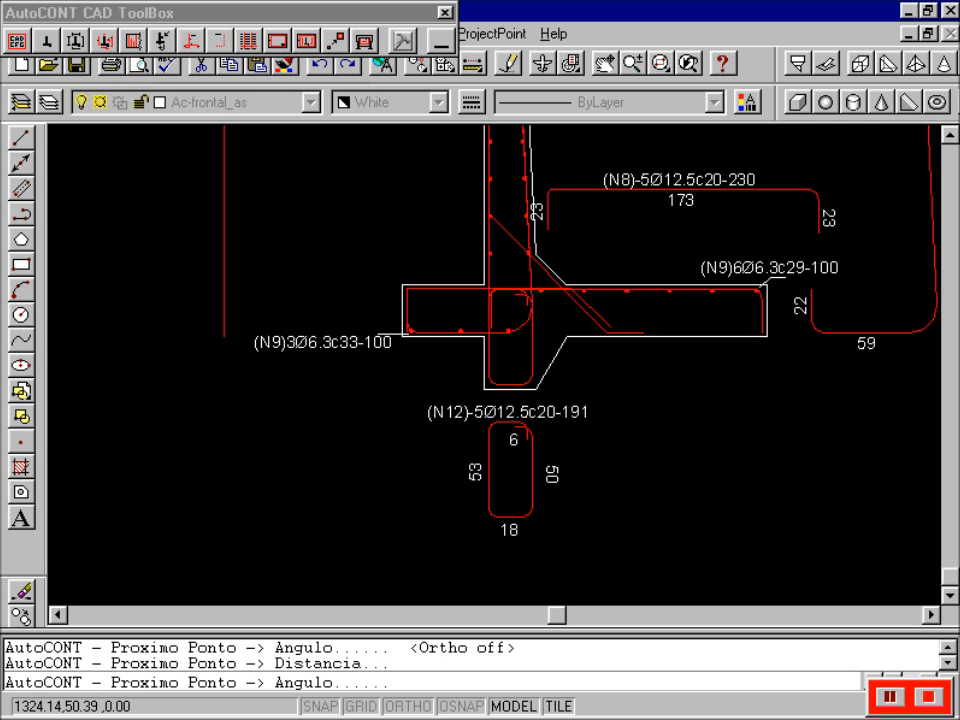
- Accept the copy angle and place the (N13)-10Ø12.5c10-176 detail at lower left
{"action": "left_click", "coordinate": [583, 429]}
{"action": "key", "text": "Return"}
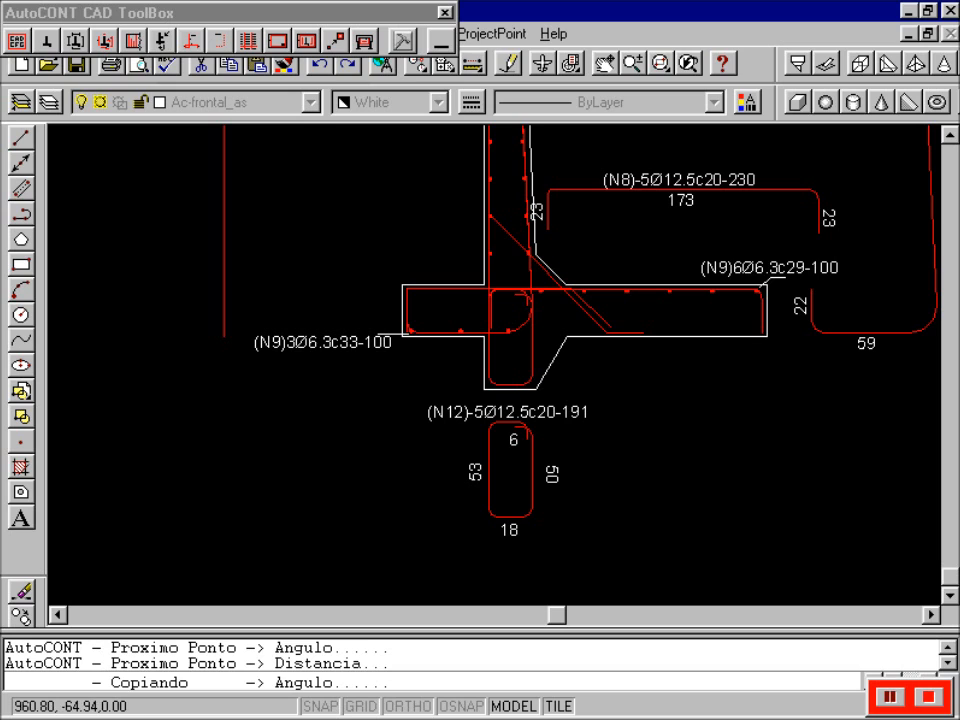
{"action": "key", "text": "Return"}
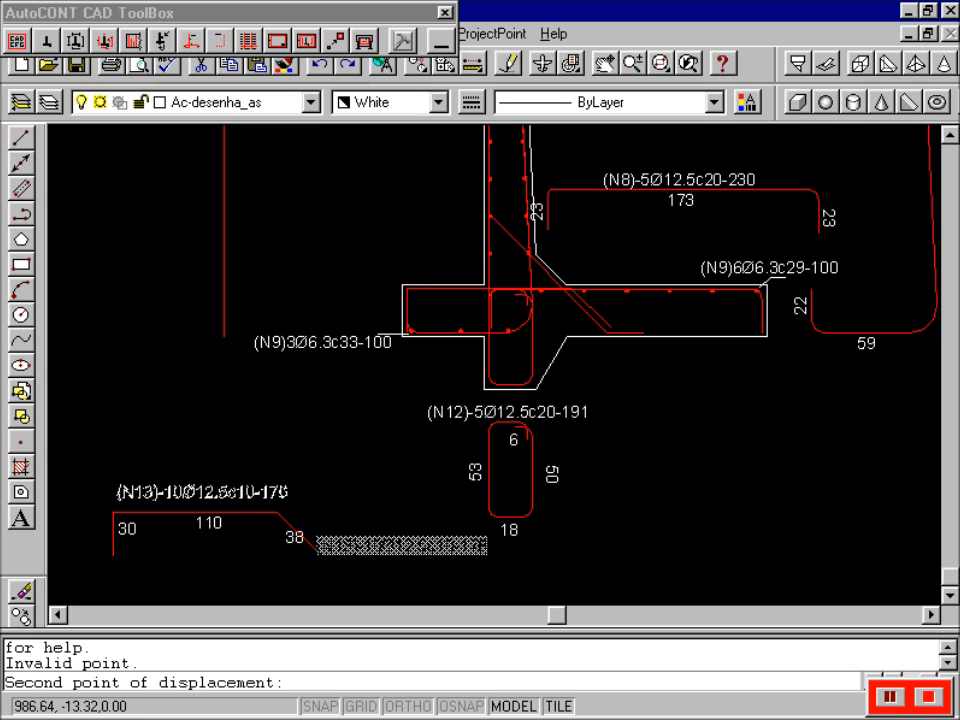
{"action": "left_click", "coordinate": [80, 490]}
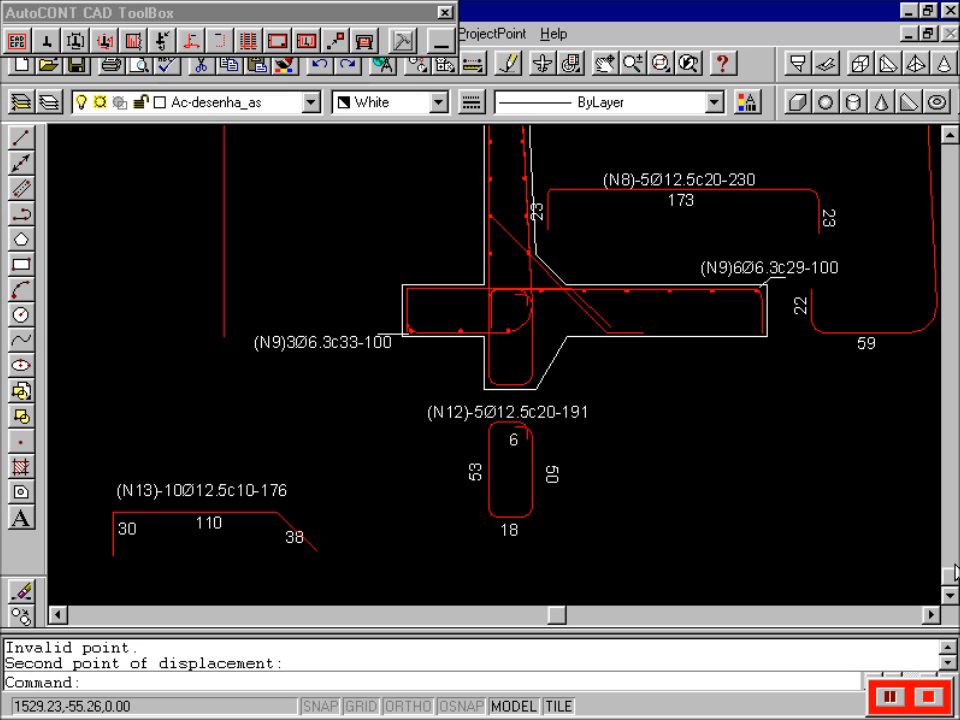
{"action": "left_click", "coordinate": [951, 594]}
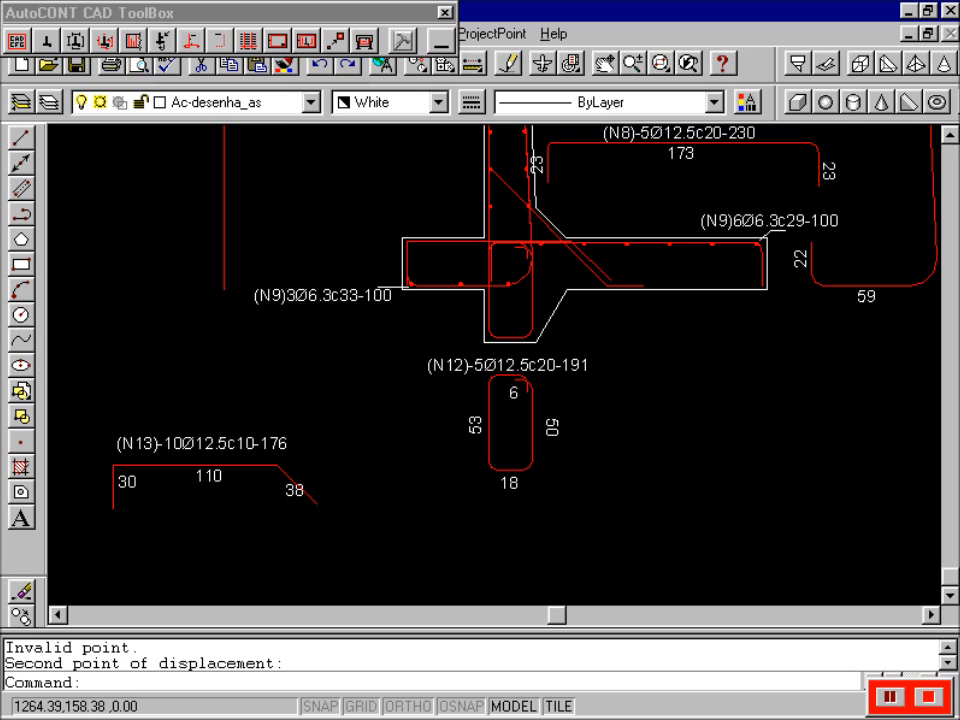
- Start distribution-bar detailing for position 14 with diameter 6.3 and length 100
{"action": "left_click", "coordinate": [218, 42]}
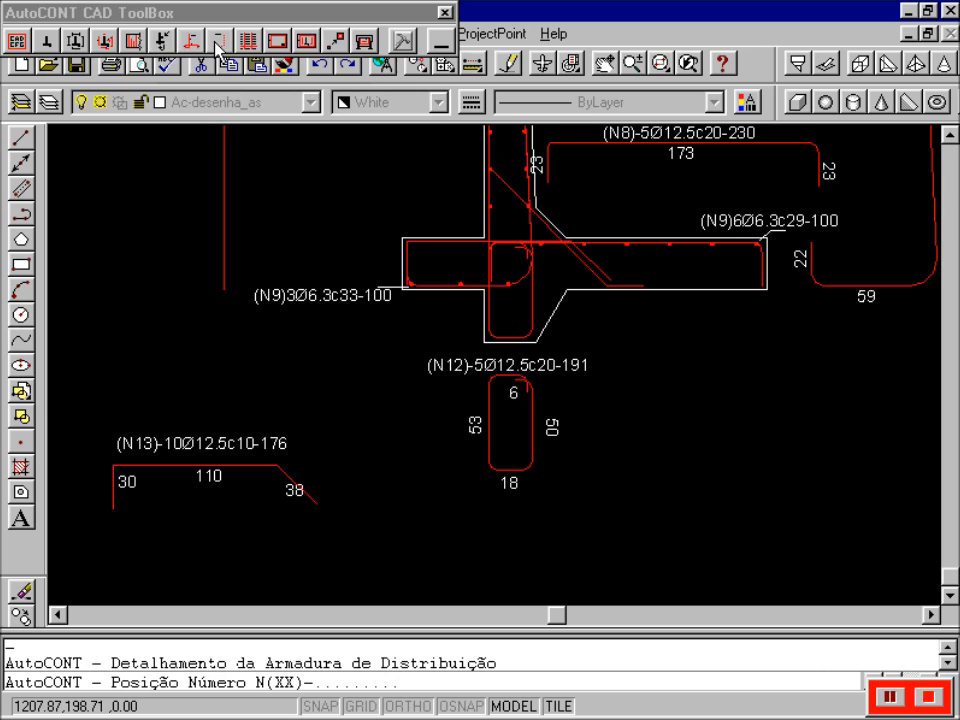
{"action": "type", "text": "14"}
{"action": "key", "text": "Return"}
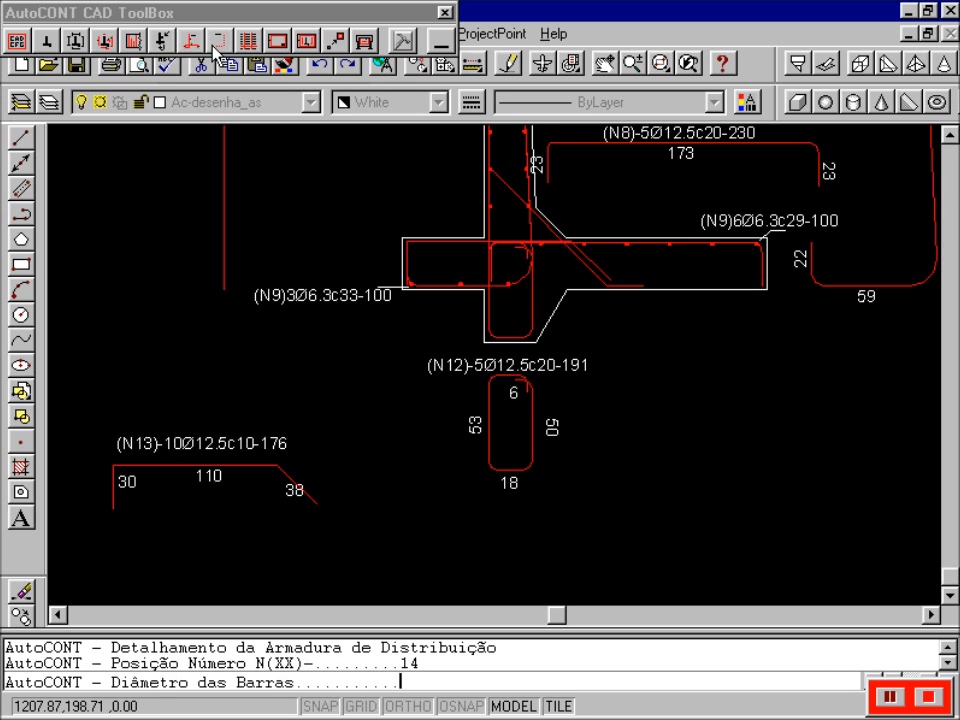
{"action": "type", "text": "6.3"}
{"action": "key", "text": "Return"}
{"action": "type", "text": "100"}
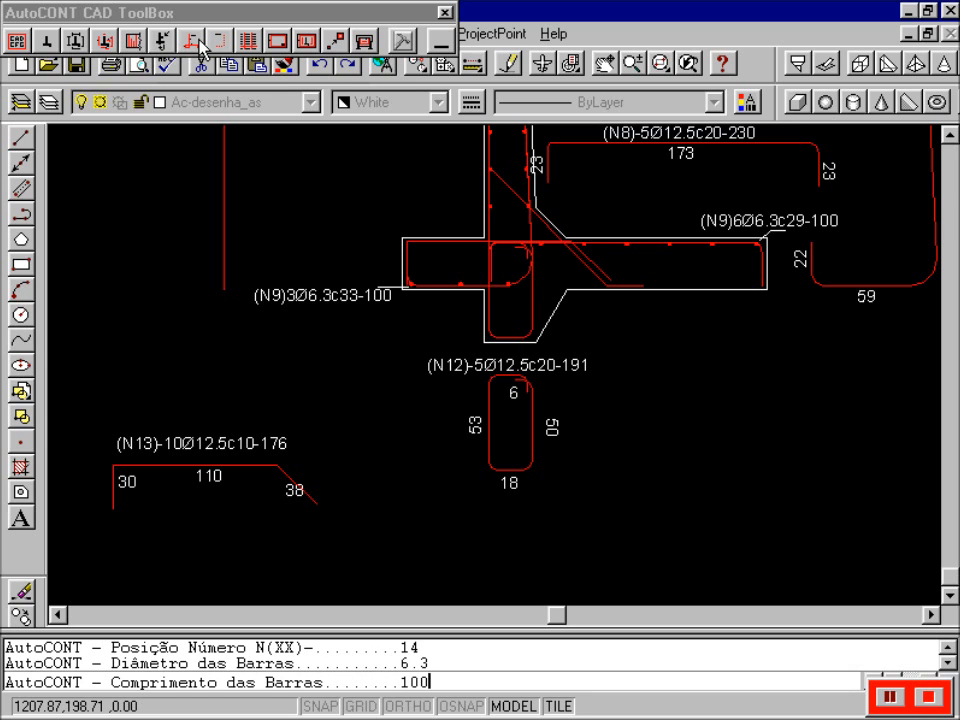
{"action": "key", "text": "Return"}
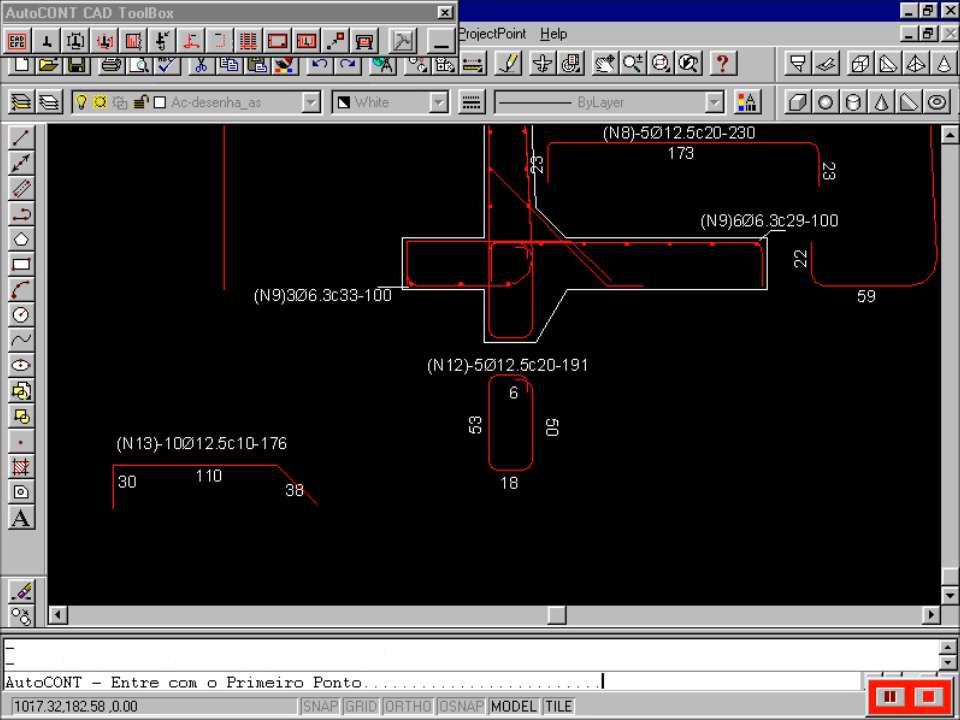
- Snap the run's two endpoints on the footing, set 5 bars, and place the (N14) label above
{"action": "type", "text": "end"}
{"action": "key", "text": "Return"}
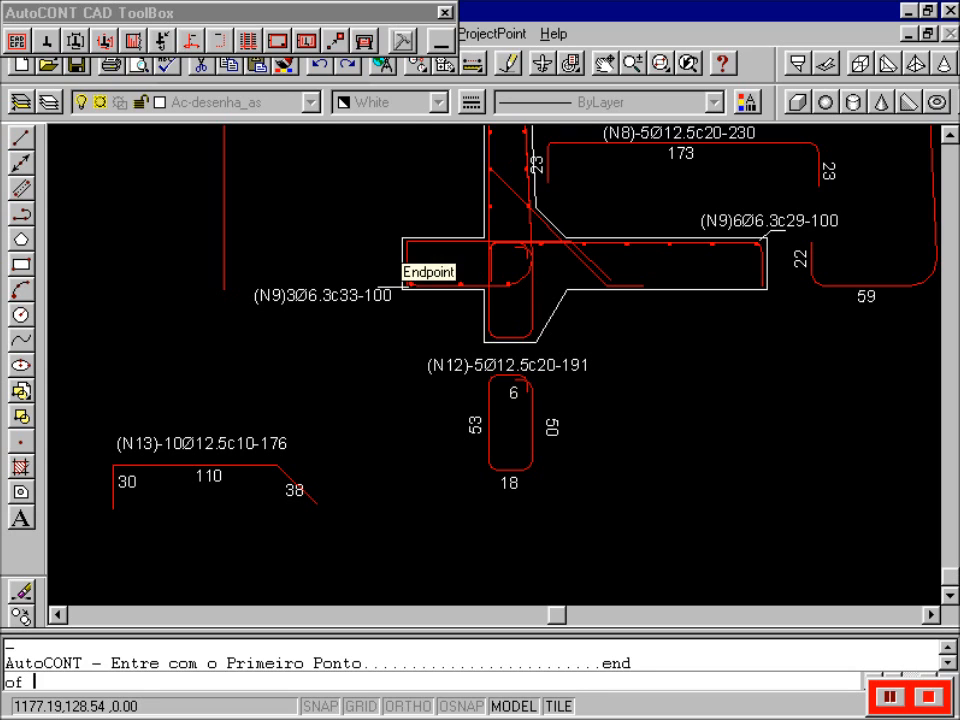
{"action": "left_click", "coordinate": [400, 258]}
{"action": "type", "text": "end"}
{"action": "key", "text": "Return"}
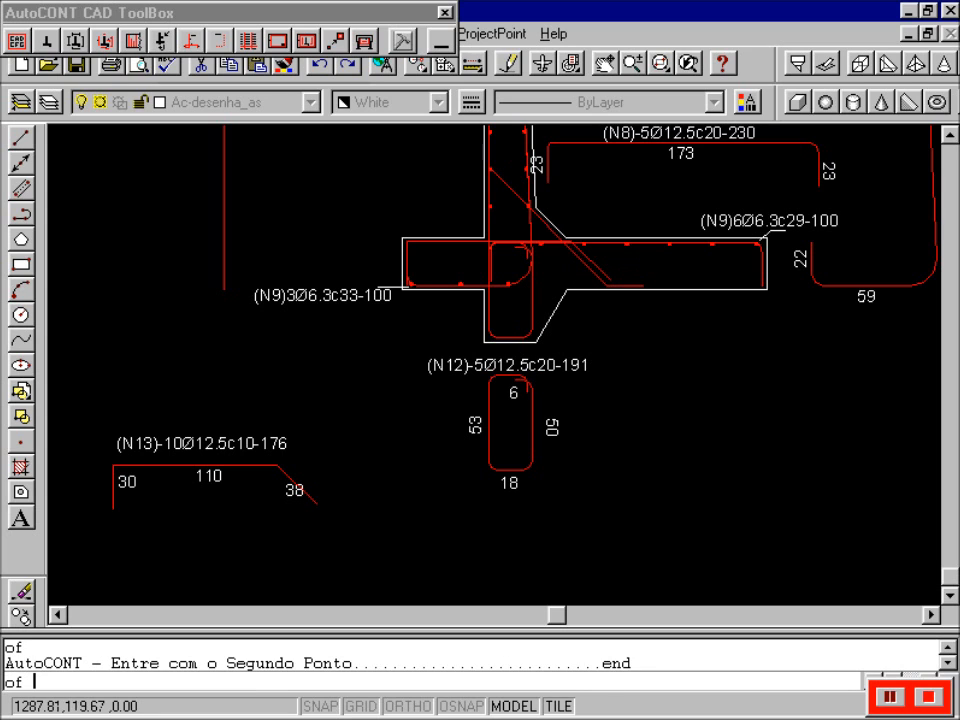
{"action": "left_click", "coordinate": [570, 242]}
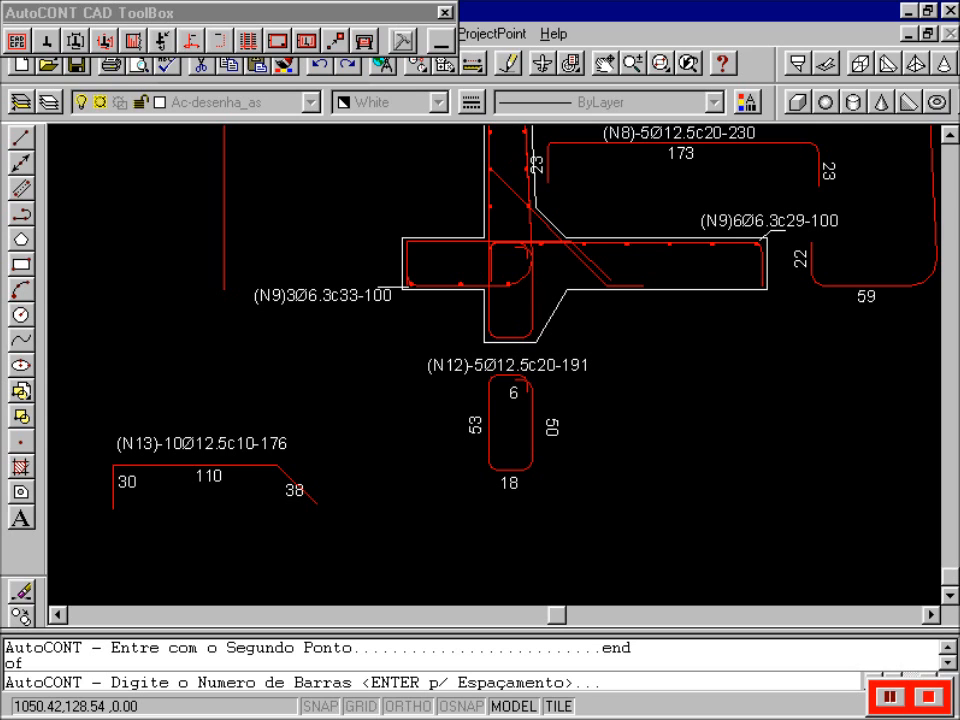
{"action": "type", "text": "5"}
{"action": "key", "text": "Return"}
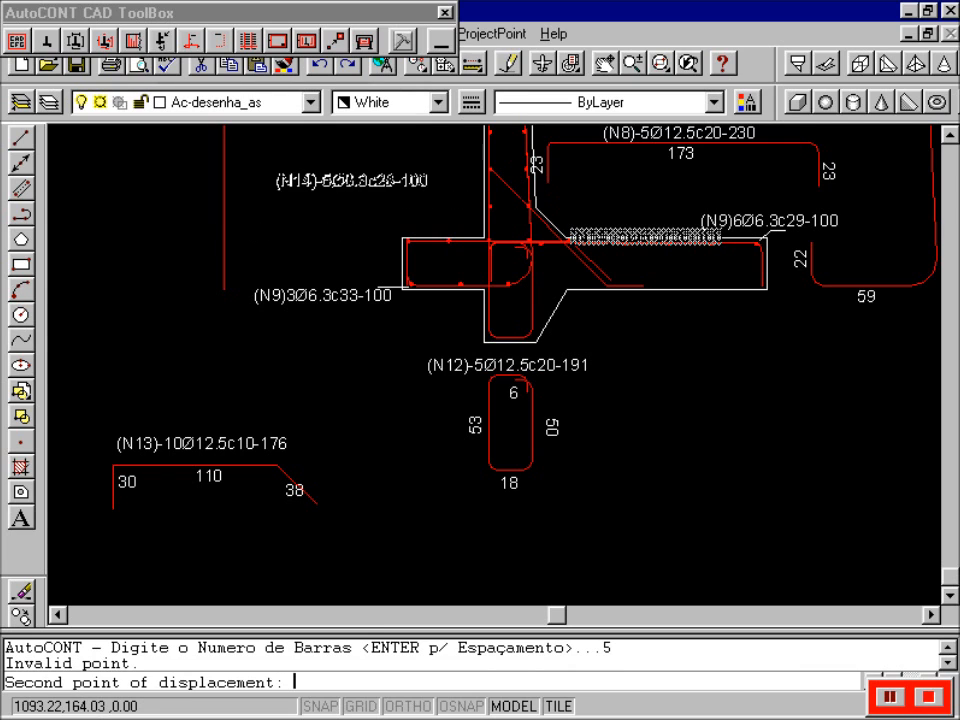
{"action": "left_click", "coordinate": [333, 228]}
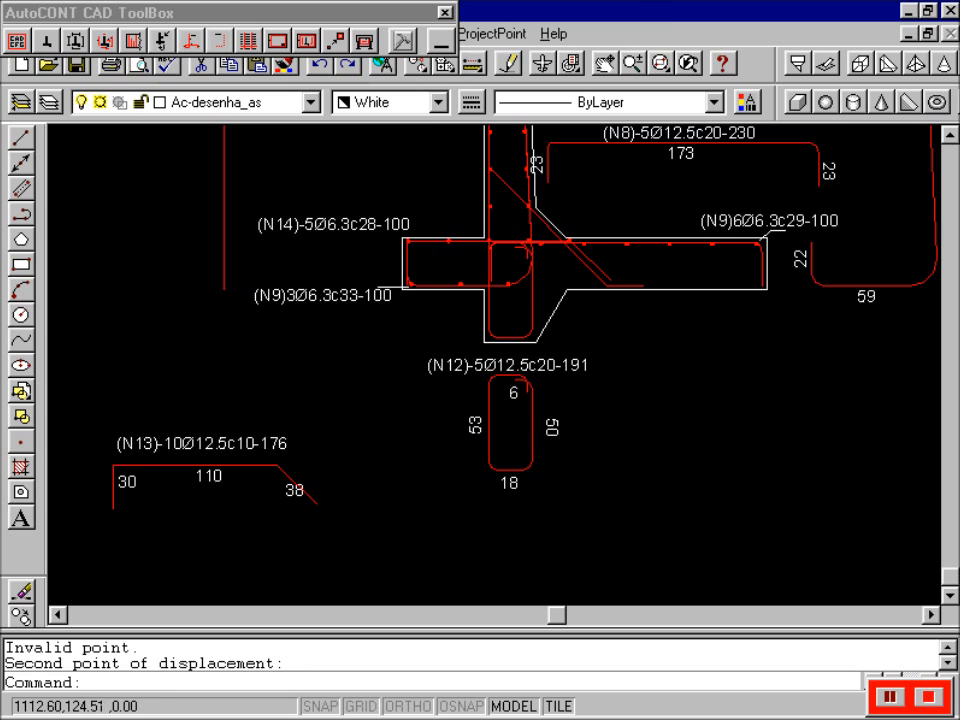
{"action": "left_click", "coordinate": [660, 63]}
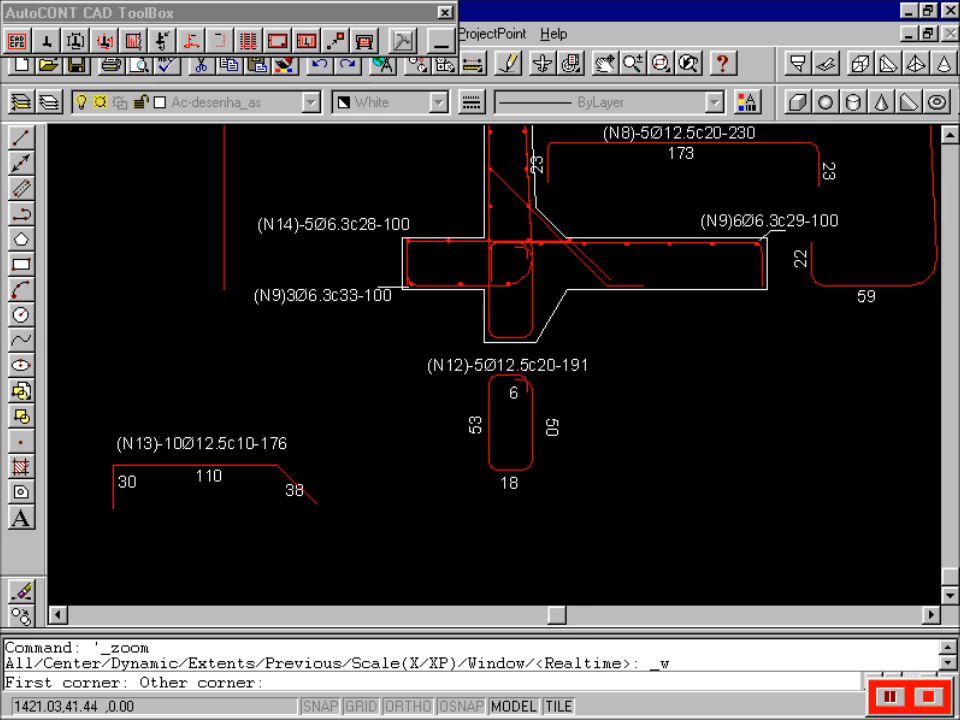
- Zoom into the footing section, return to the previous view, then zoom extents
{"action": "left_click", "coordinate": [783, 378]}
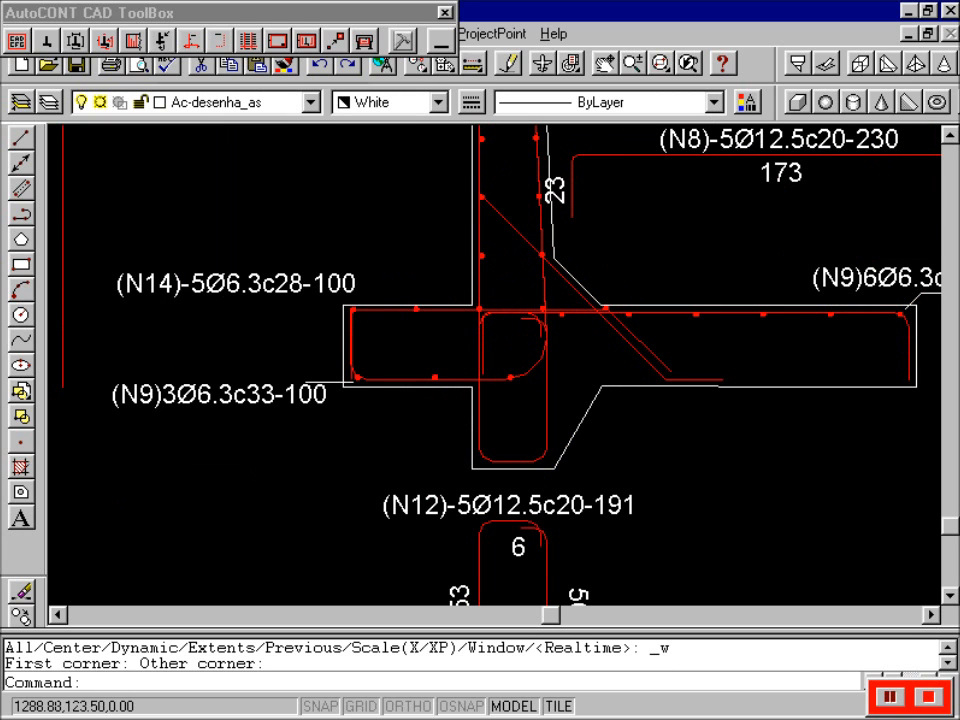
{"action": "left_click", "coordinate": [688, 63]}
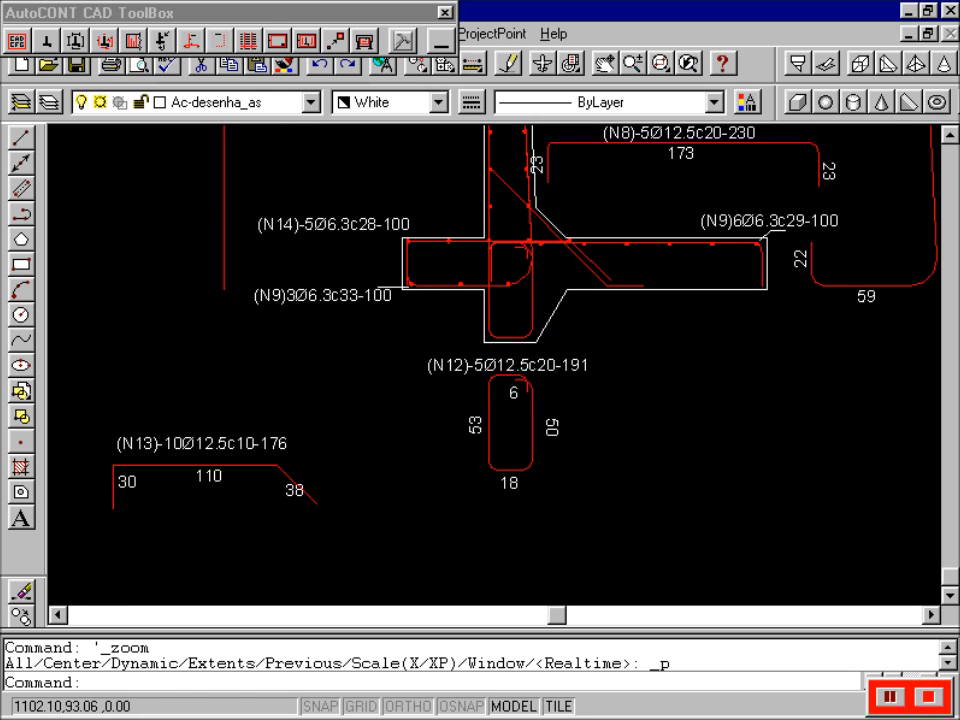
{"action": "type", "text": "z"}
{"action": "key", "text": "Return"}
{"action": "type", "text": "e"}
{"action": "key", "text": "Return"}
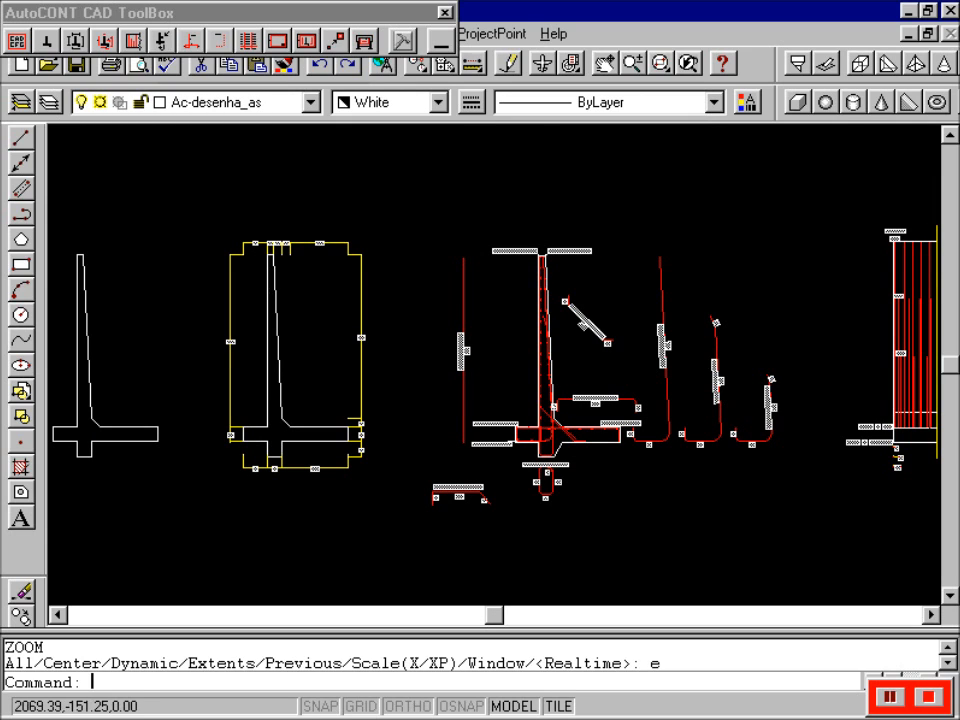
- Scroll the view right three times and start the AutoCONT steel schedule
{"action": "left_click", "coordinate": [937, 616]}
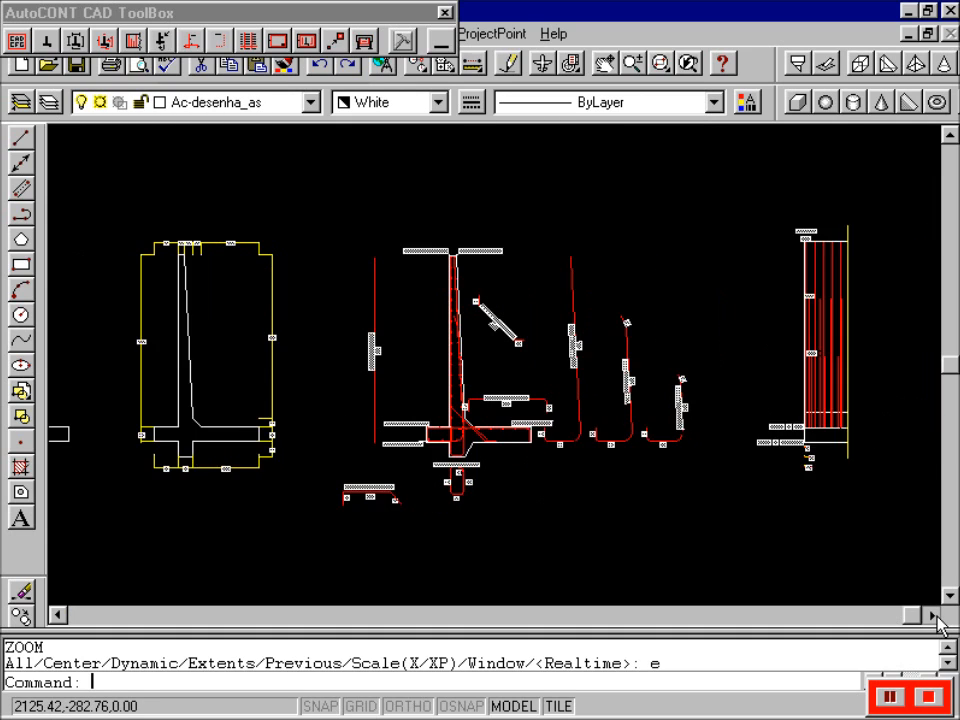
{"action": "left_click", "coordinate": [937, 616]}
{"action": "left_click", "coordinate": [937, 616]}
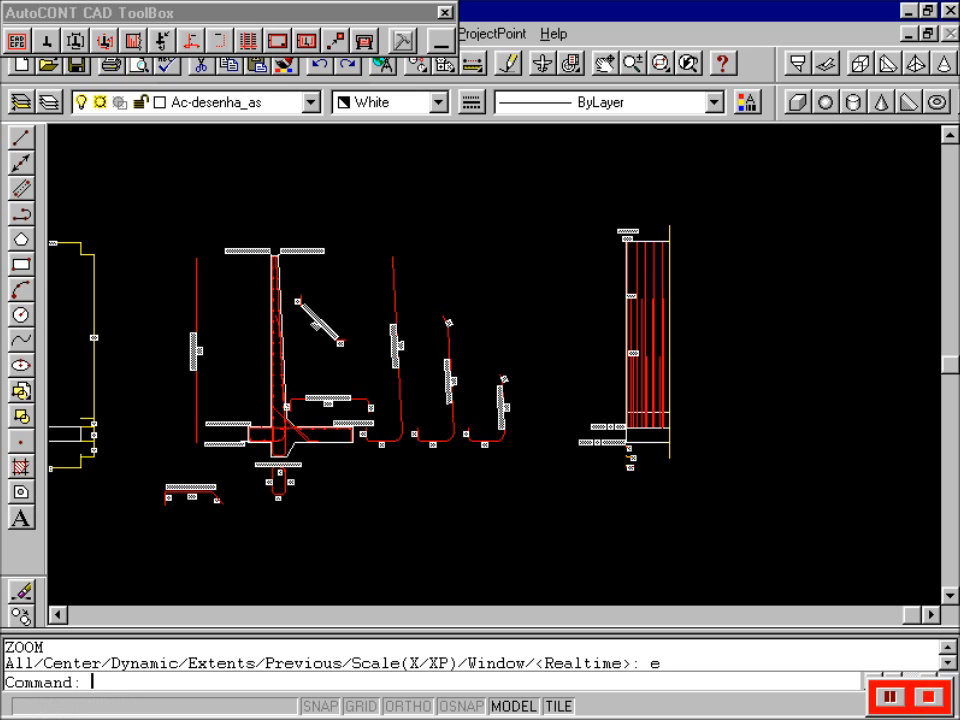
{"action": "left_click", "coordinate": [250, 42]}
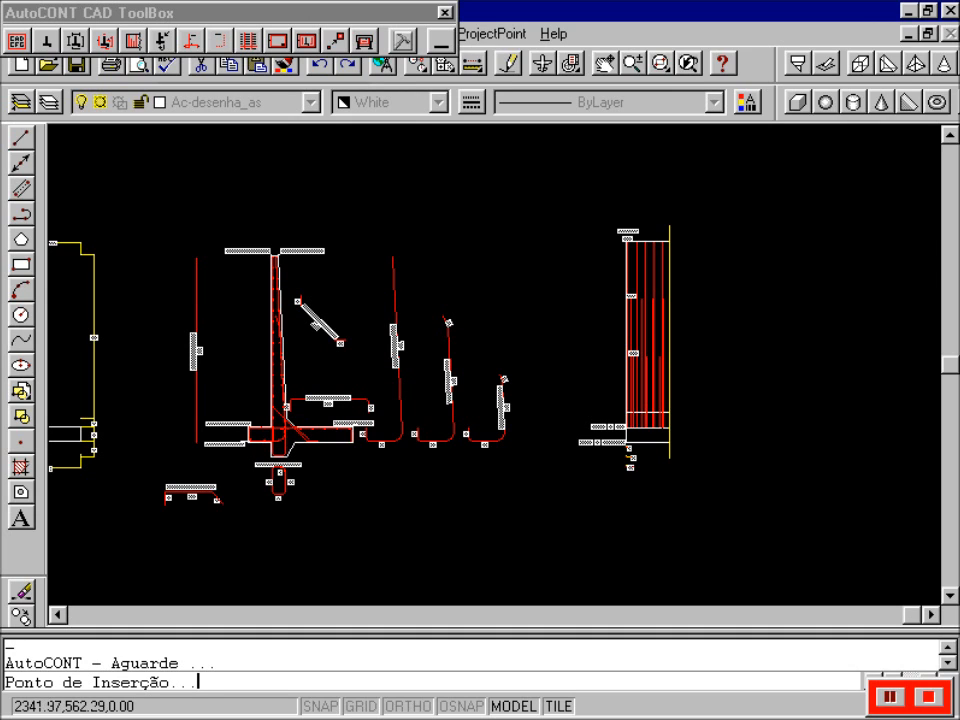
- Place the steel schedule at upper right and pick its area's first corner
{"action": "left_click", "coordinate": [747, 240]}
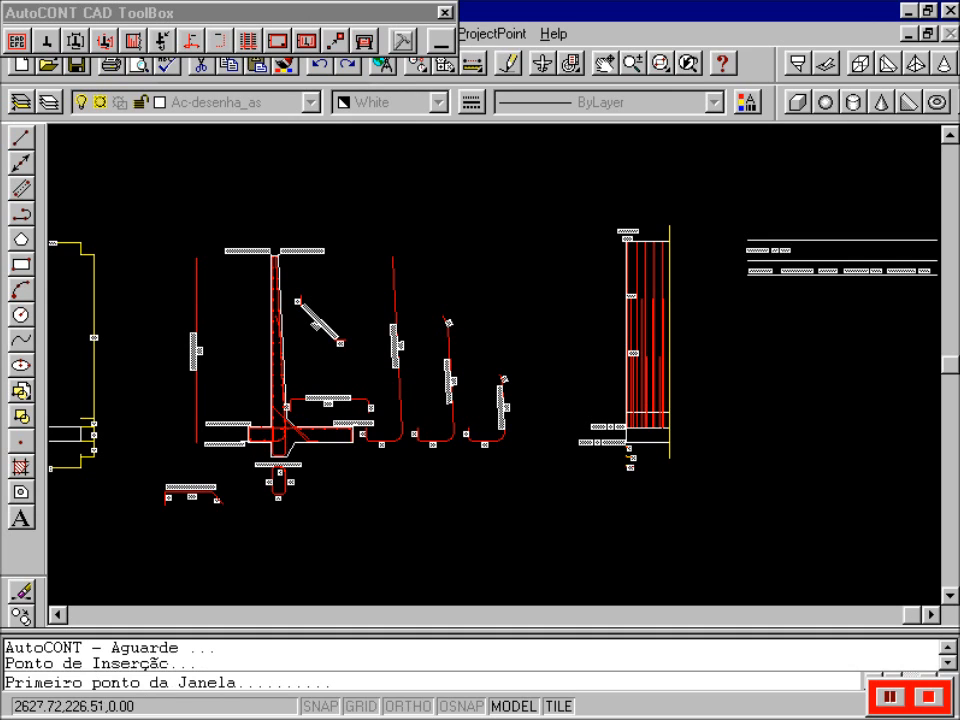
{"action": "left_click", "coordinate": [932, 613]}
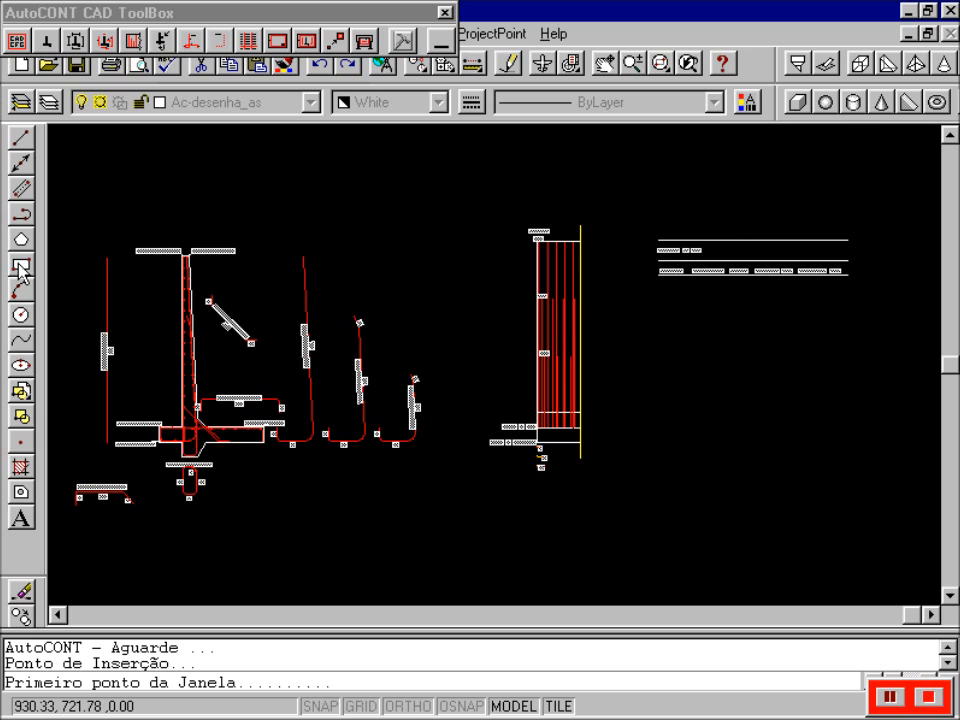
{"action": "left_click", "coordinate": [65, 226]}
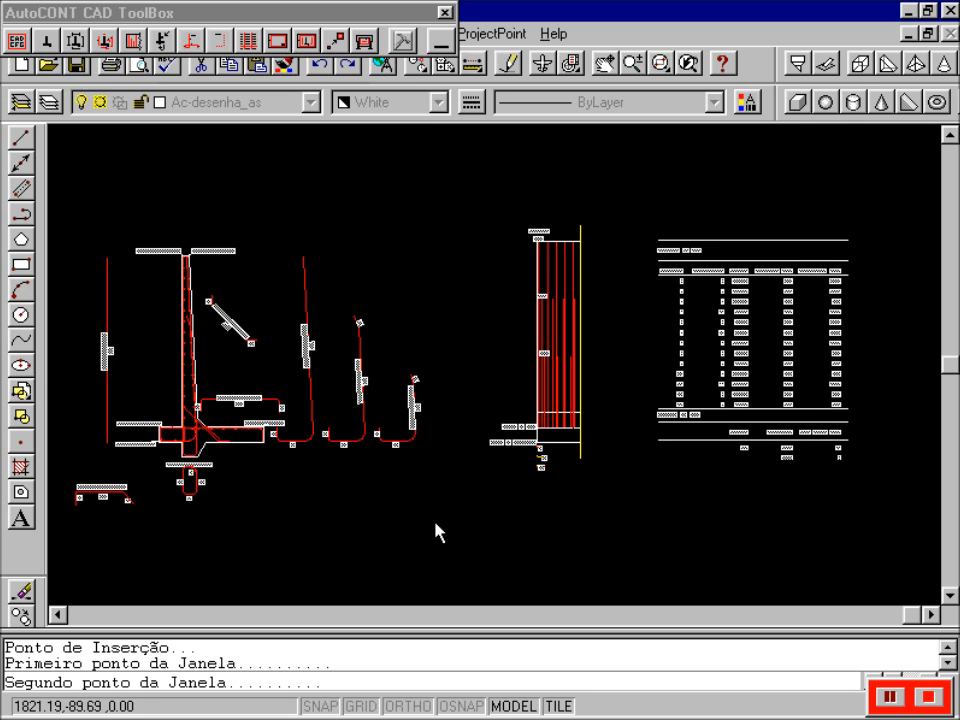
- Zoom into the RELAÇÃO DE AÇO table, scroll down to the 114 kg totals, then zoom extents
{"action": "left_click", "coordinate": [660, 63]}
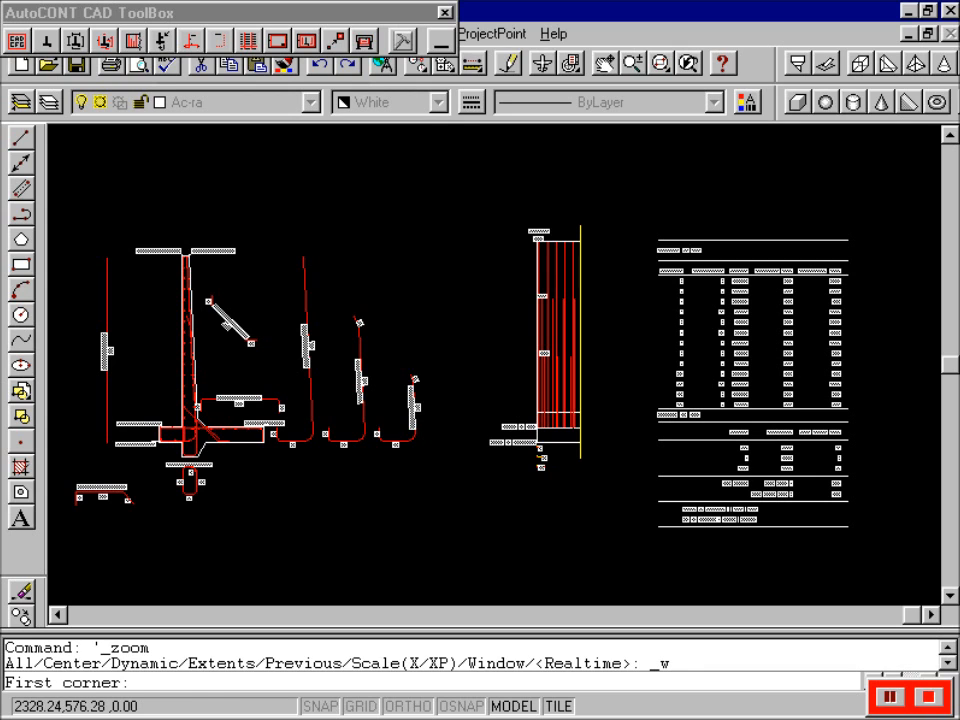
{"action": "left_click", "coordinate": [652, 234]}
{"action": "left_click", "coordinate": [848, 414]}
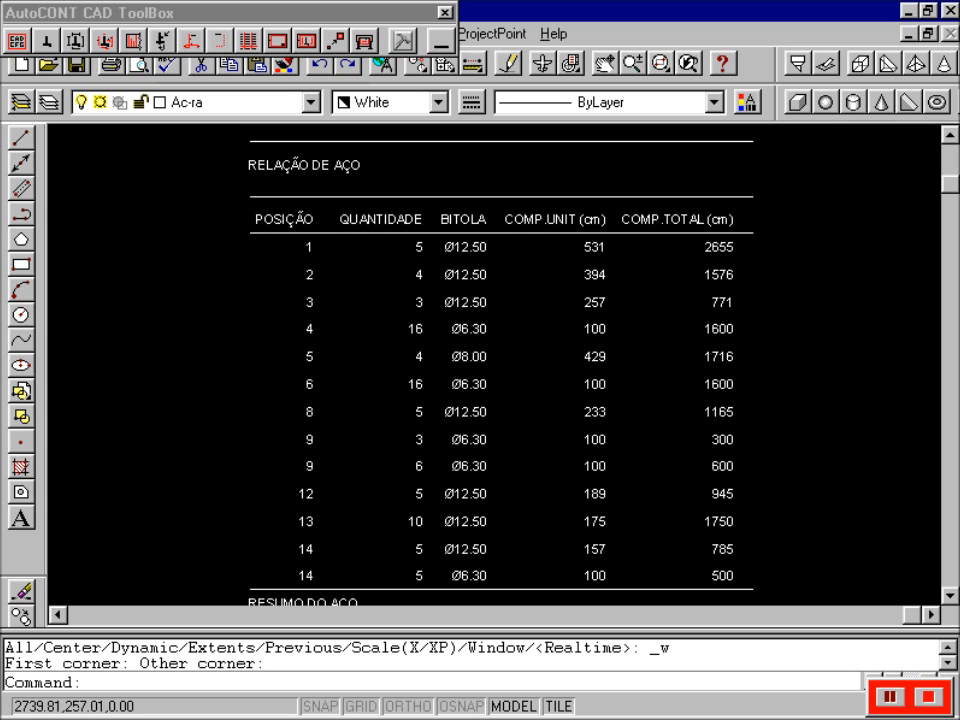
{"action": "left_click", "coordinate": [950, 597]}
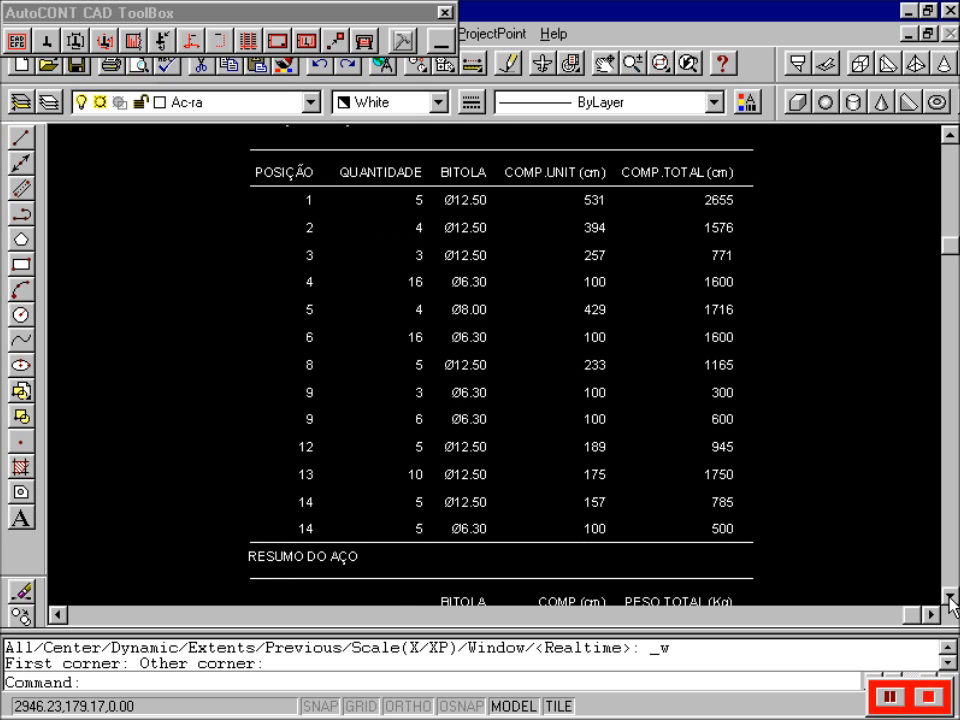
{"action": "left_click", "coordinate": [950, 597]}
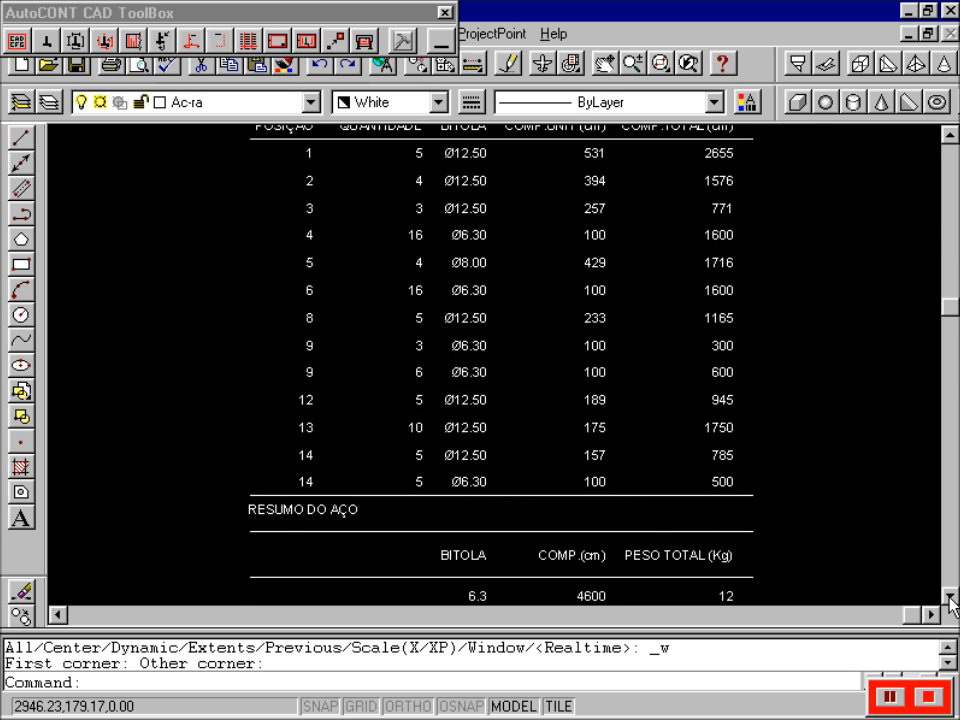
{"action": "left_click", "coordinate": [950, 597]}
{"action": "left_click", "coordinate": [950, 597]}
{"action": "left_click", "coordinate": [950, 597]}
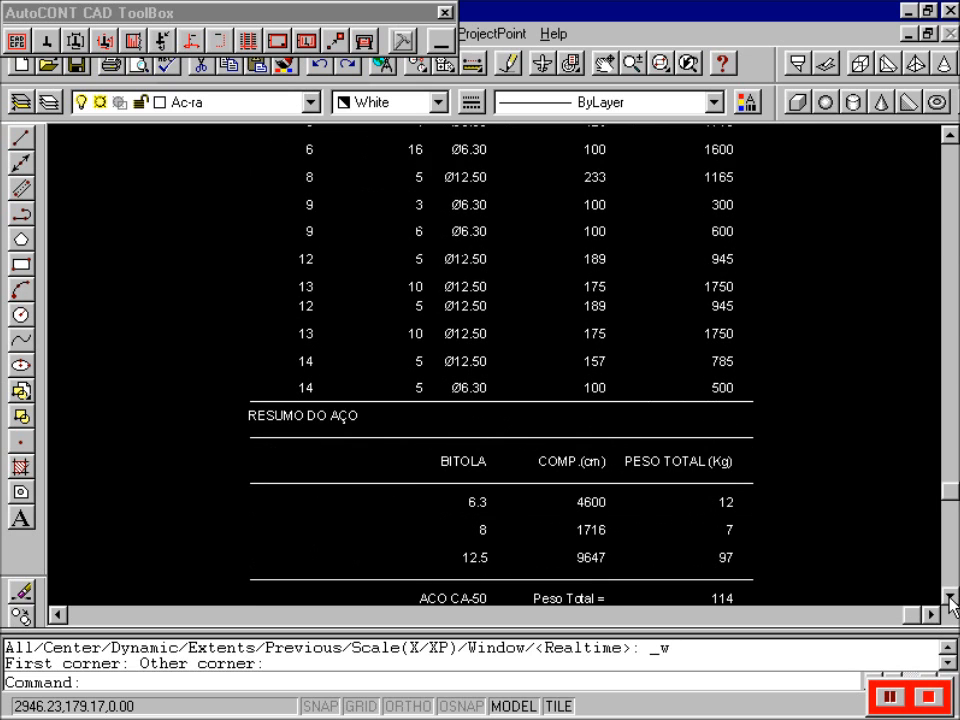
{"action": "left_click", "coordinate": [950, 597]}
{"action": "left_click", "coordinate": [950, 597]}
{"action": "left_click", "coordinate": [950, 597]}
{"action": "left_click", "coordinate": [950, 597]}
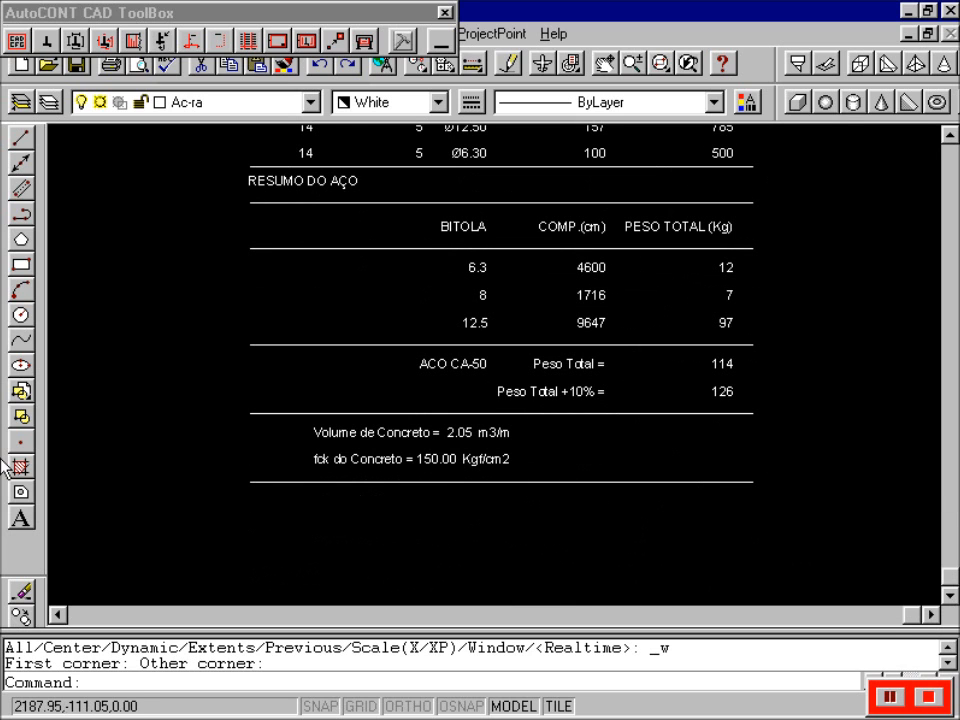
{"action": "key", "text": "Return"}
{"action": "type", "text": "e"}
{"action": "key", "text": "Return"}
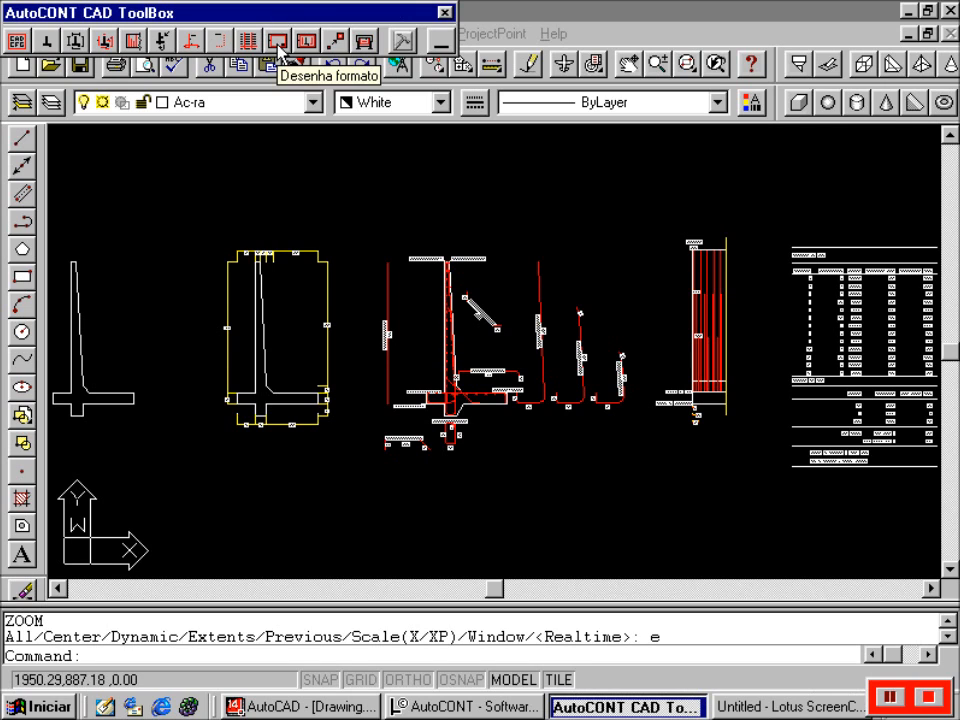
- Insert an A3 (420 x 297) sheet border with Desenha formato
{"action": "left_click", "coordinate": [279, 47]}
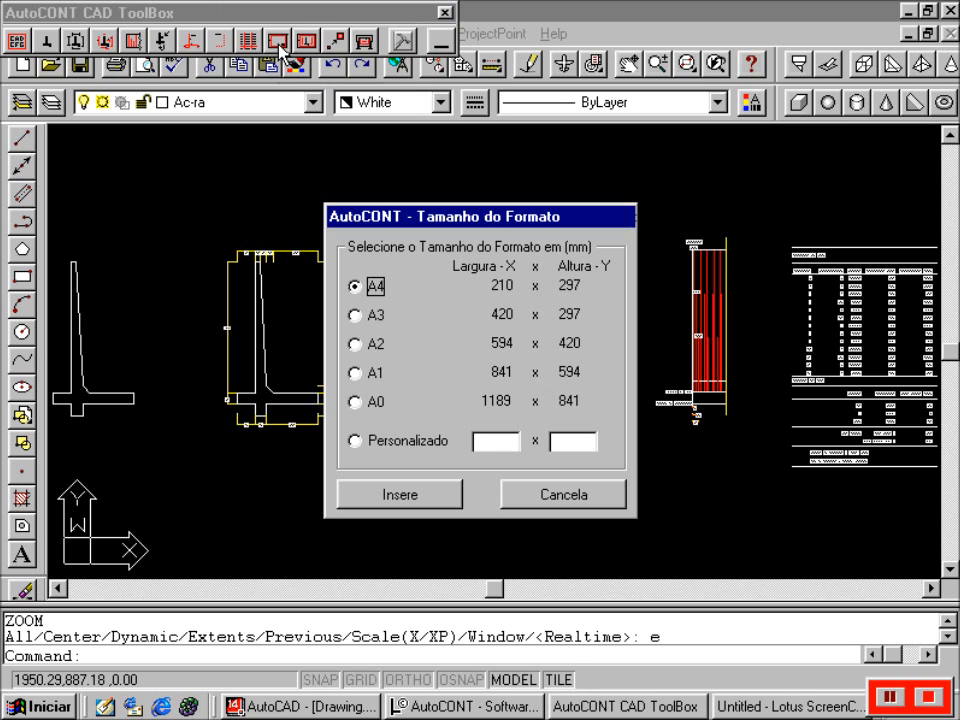
{"action": "left_click", "coordinate": [362, 316]}
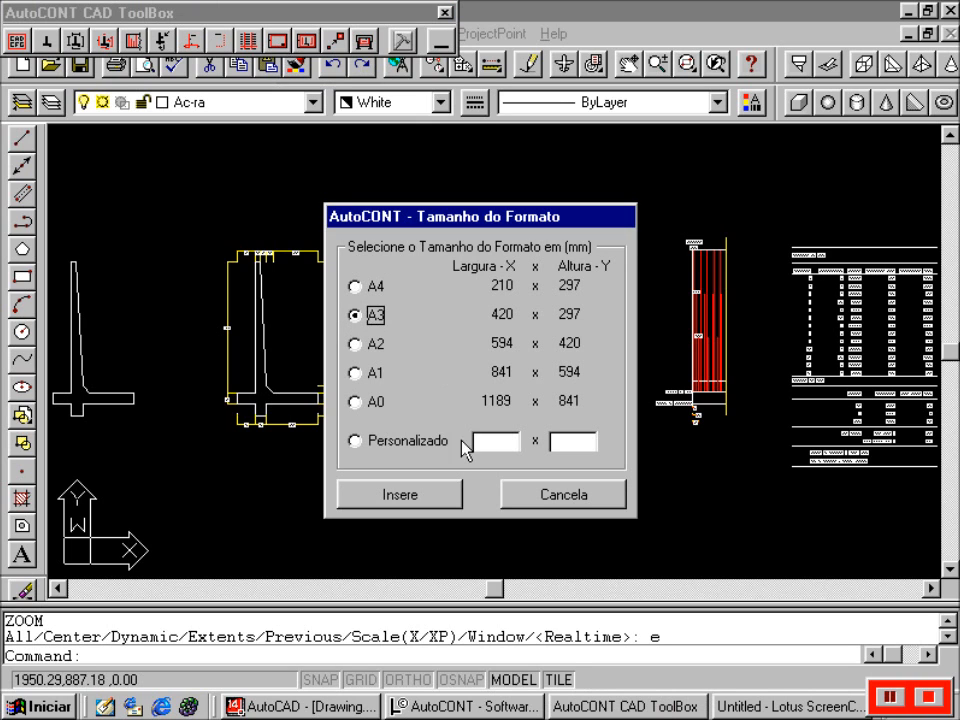
{"action": "left_click", "coordinate": [430, 494]}
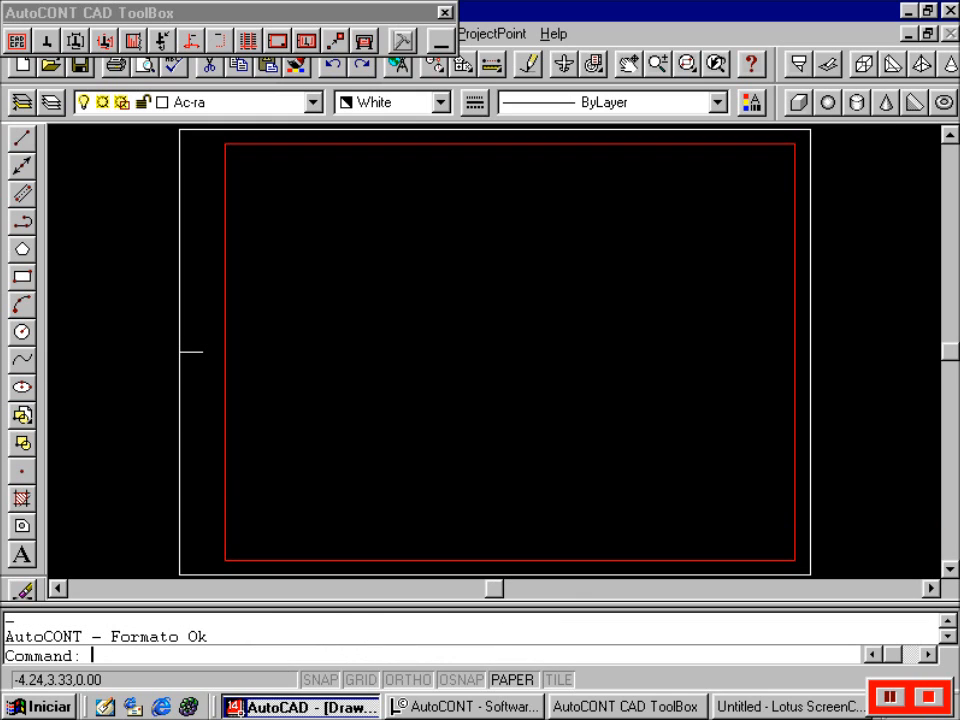
- Create a 1:50 viewport on the A3 sheet by picking its two window corners
{"action": "left_click", "coordinate": [305, 15]}
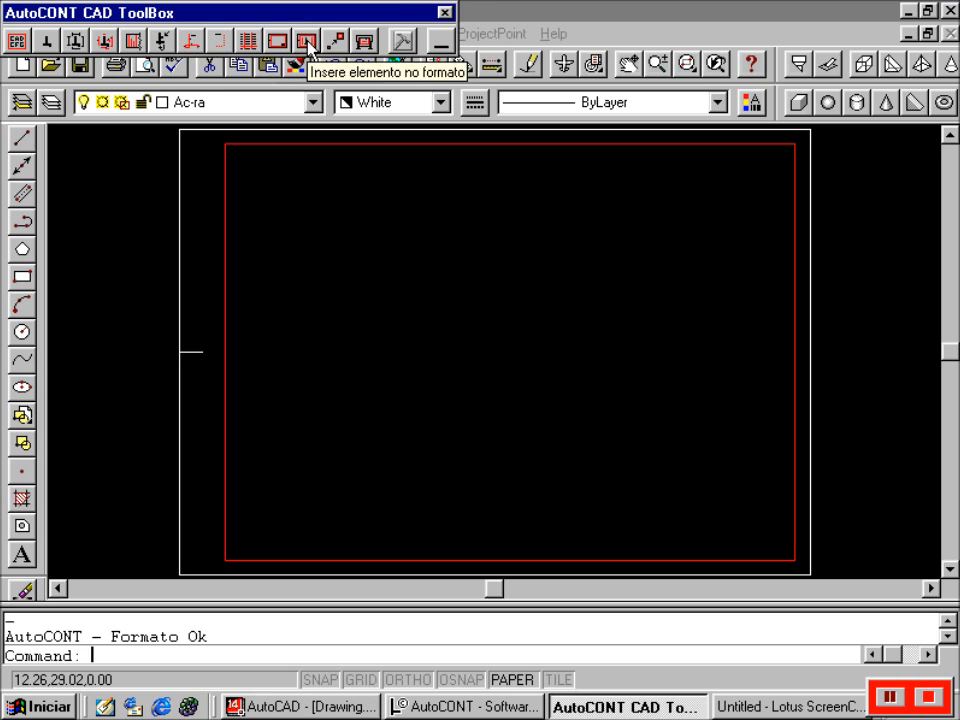
{"action": "left_click", "coordinate": [307, 42]}
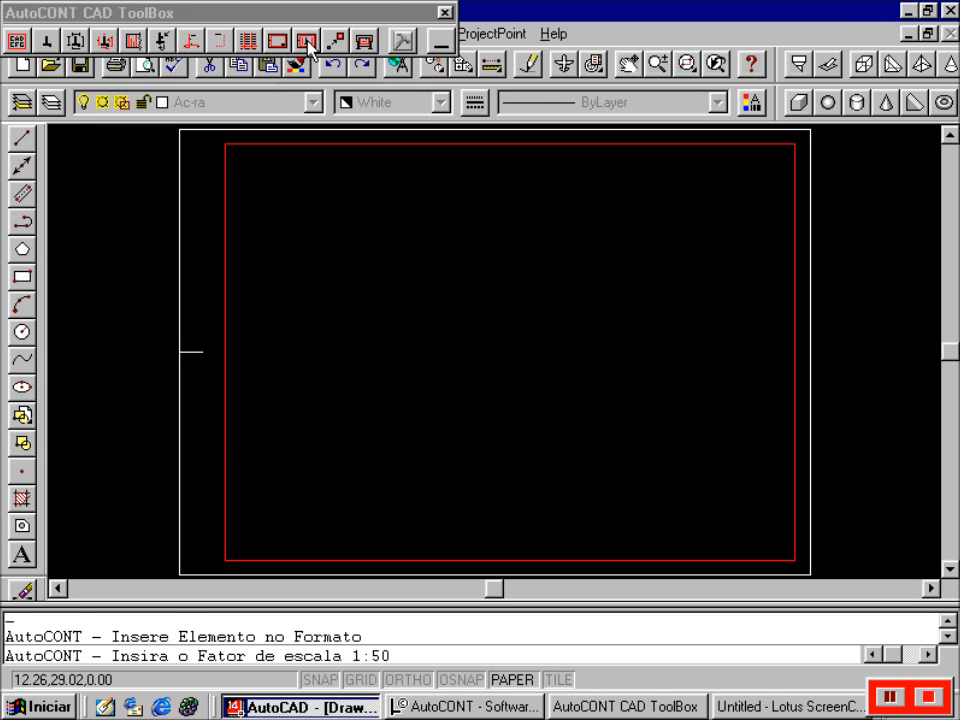
{"action": "key", "text": "Return"}
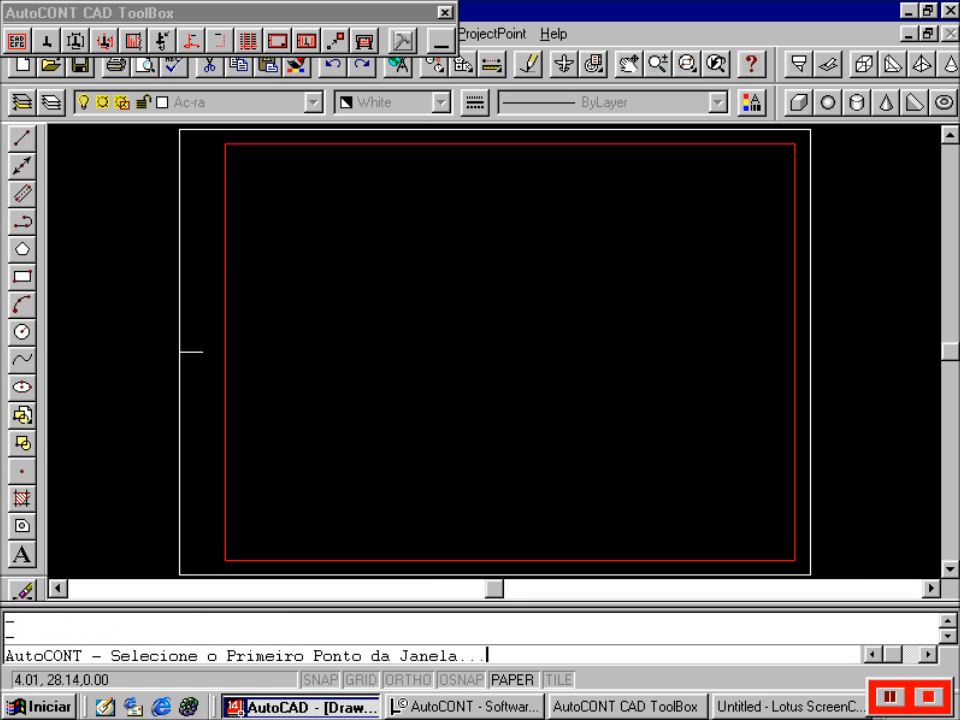
{"action": "left_click", "coordinate": [232, 150]}
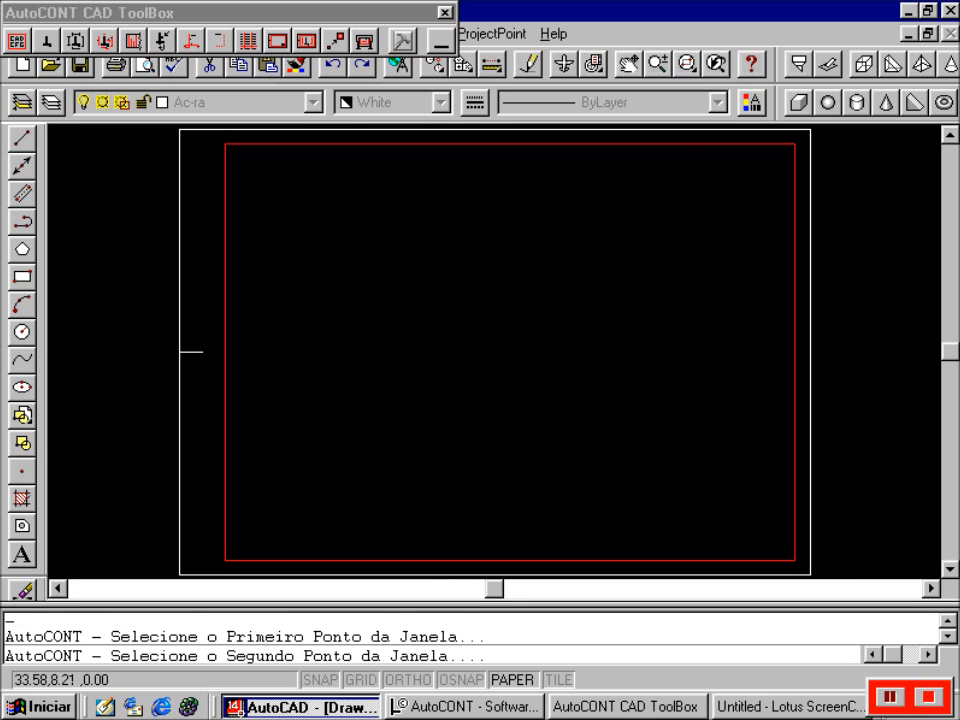
{"action": "left_click", "coordinate": [688, 493]}
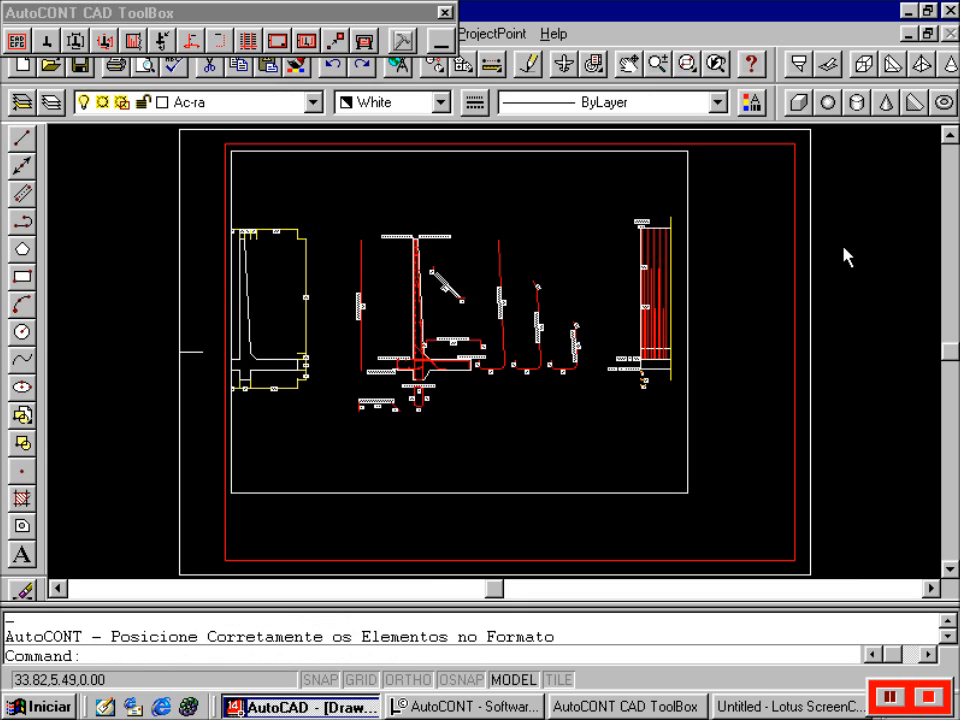
- Pan inside the viewport so the steel schedule shows, then start Altera Escala
{"action": "left_click", "coordinate": [563, 63]}
{"action": "mouse_move", "coordinate": [572, 231]}
{"action": "left_mouse_down"}
{"action": "mouse_move", "coordinate": [542, 208]}
{"action": "mouse_move", "coordinate": [463, 195]}
{"action": "mouse_move", "coordinate": [460, 178]}
{"action": "left_mouse_up"}
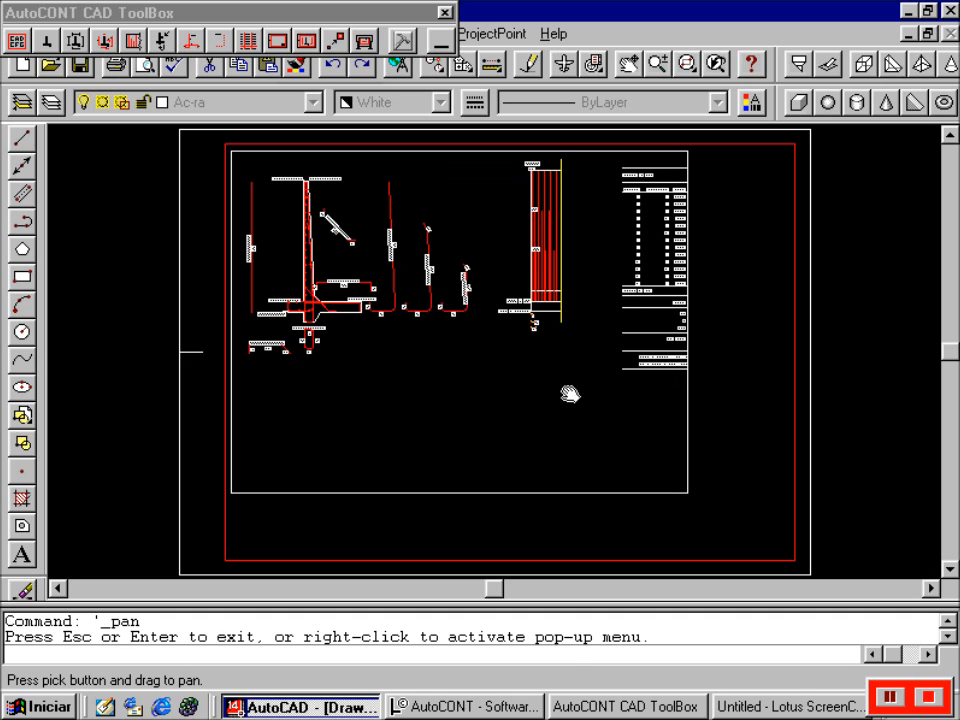
{"action": "key", "text": "Escape"}
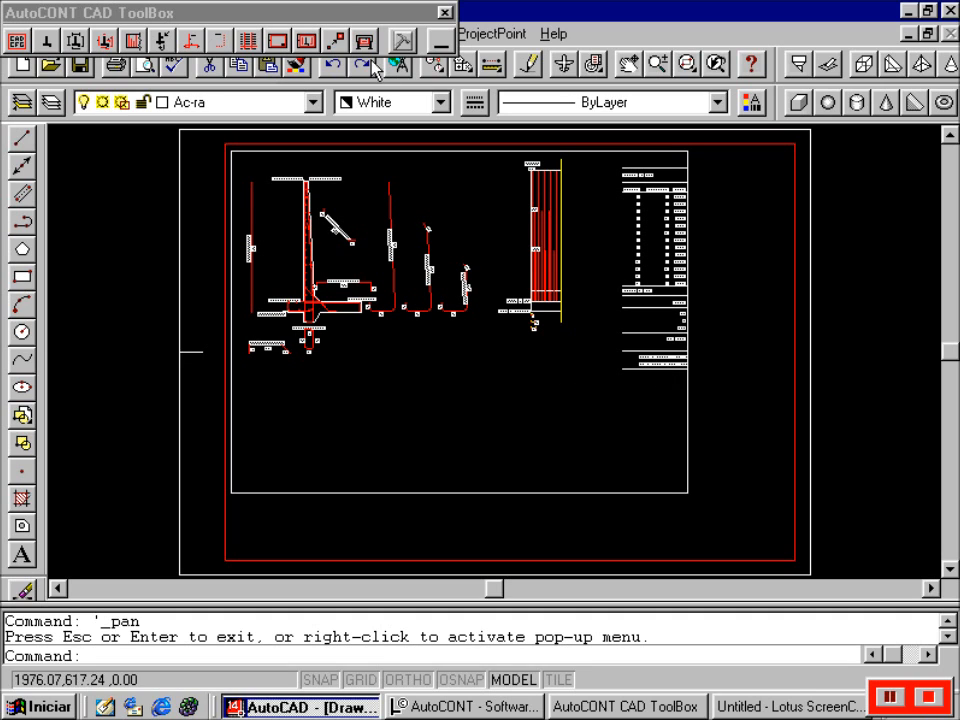
{"action": "left_click", "coordinate": [339, 44]}
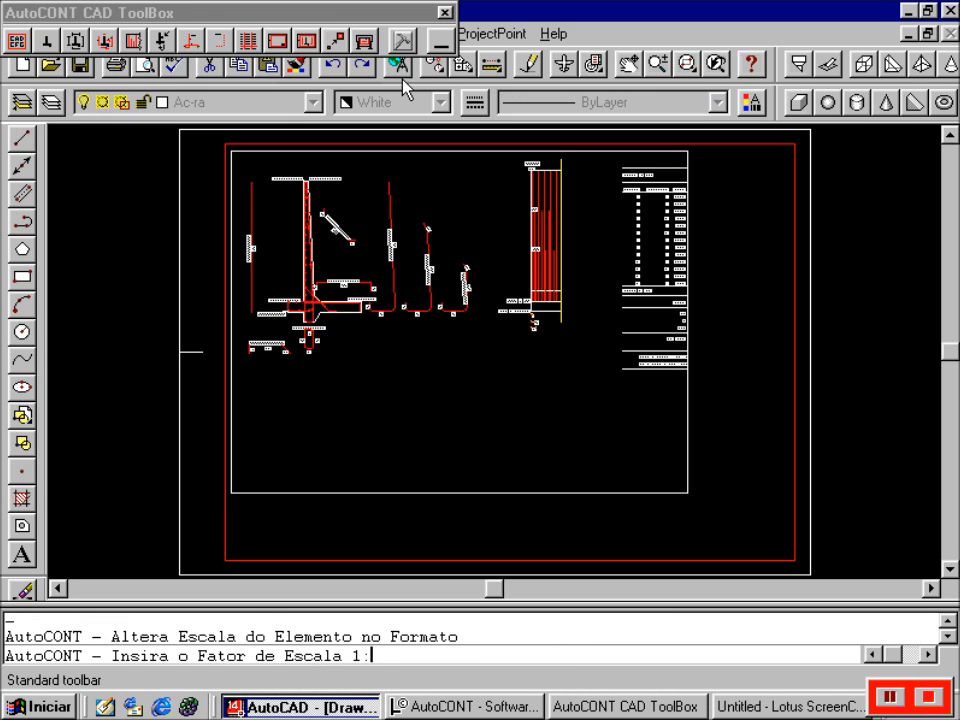
- Apply a 1:25 scale to the main viewport and pan the reinforcement bars into view
{"action": "type", "text": "25"}
{"action": "key", "text": "Return"}
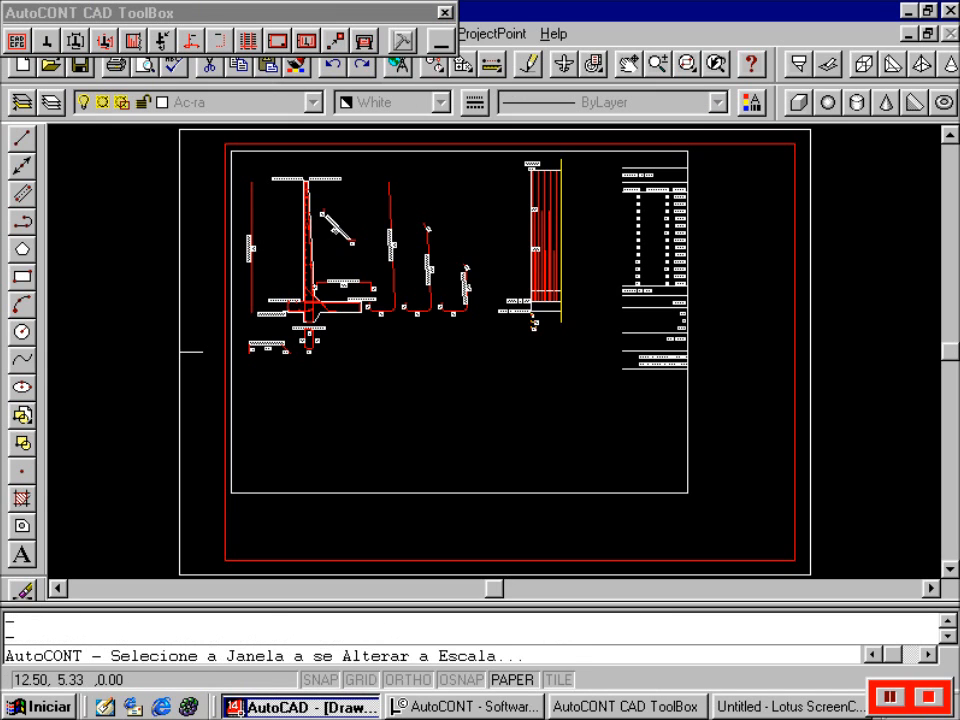
{"action": "left_click", "coordinate": [628, 66]}
{"action": "mouse_move", "coordinate": [444, 272]}
{"action": "left_mouse_down"}
{"action": "mouse_move", "coordinate": [583, 381]}
{"action": "mouse_move", "coordinate": [618, 380]}
{"action": "mouse_move", "coordinate": [655, 404]}
{"action": "left_mouse_up"}
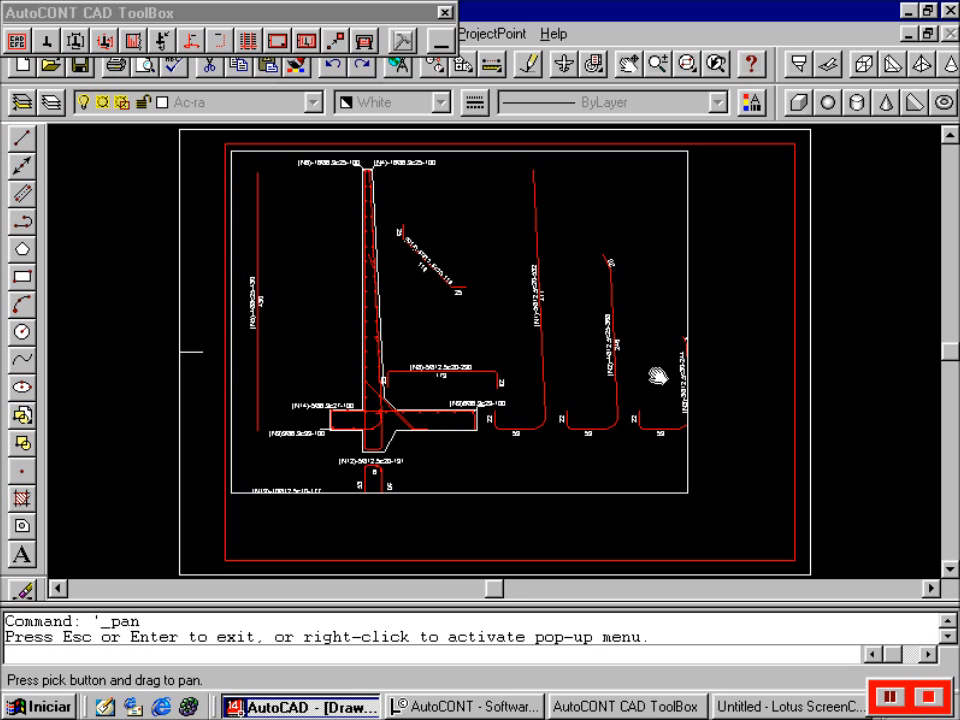
{"action": "key", "text": "Escape"}
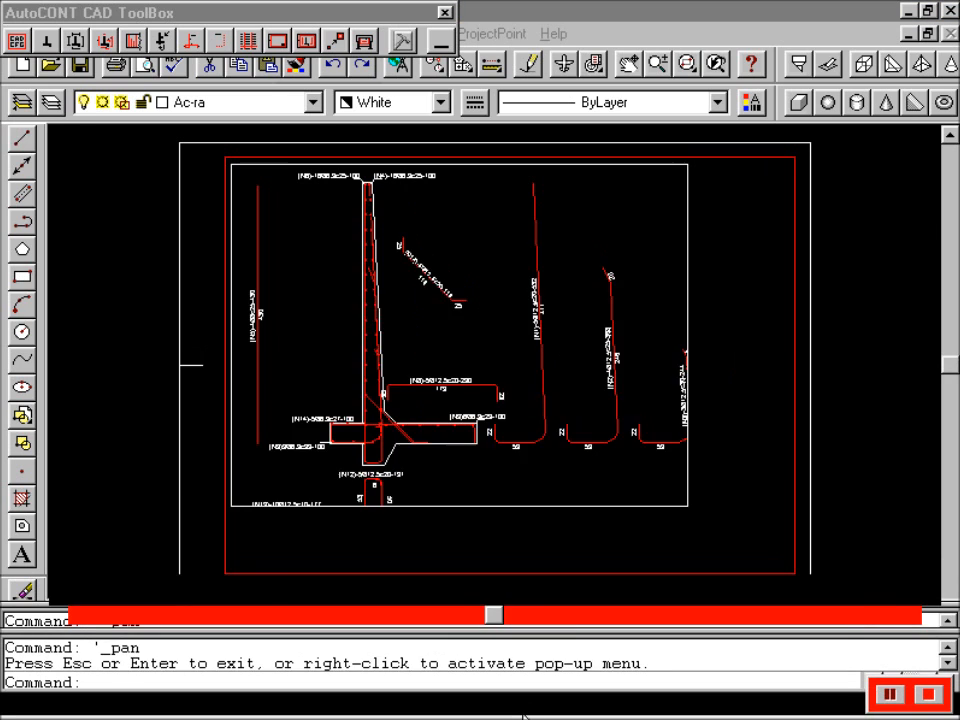
{"action": "key", "text": "Escape"}
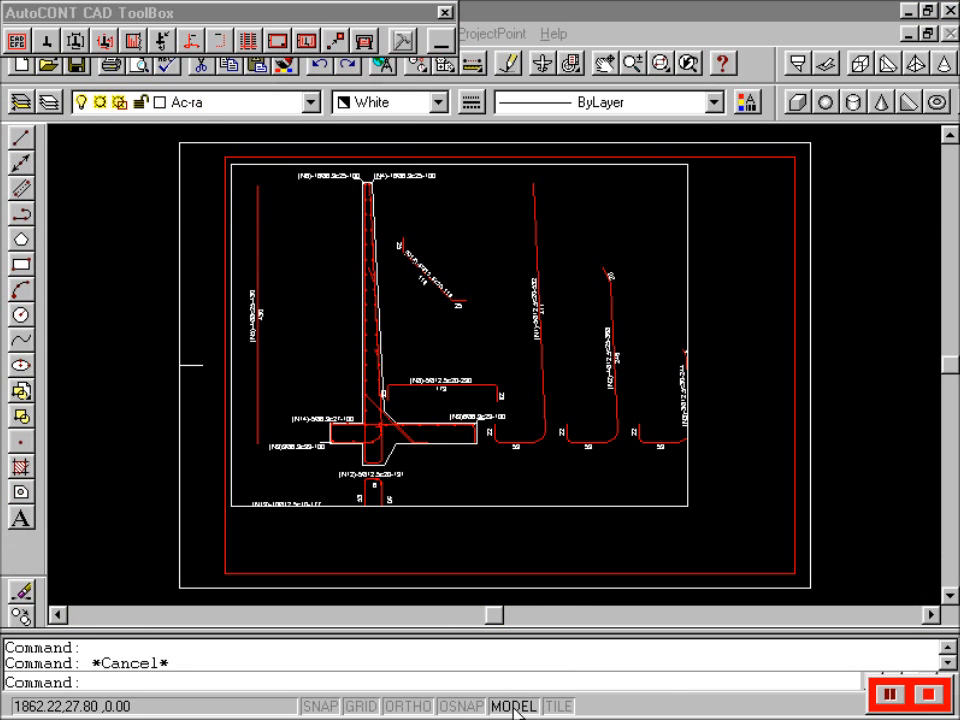
- In PAPER space, stretch the viewport's lower-right corner down to include the bottom bars
{"action": "left_click", "coordinate": [514, 706]}
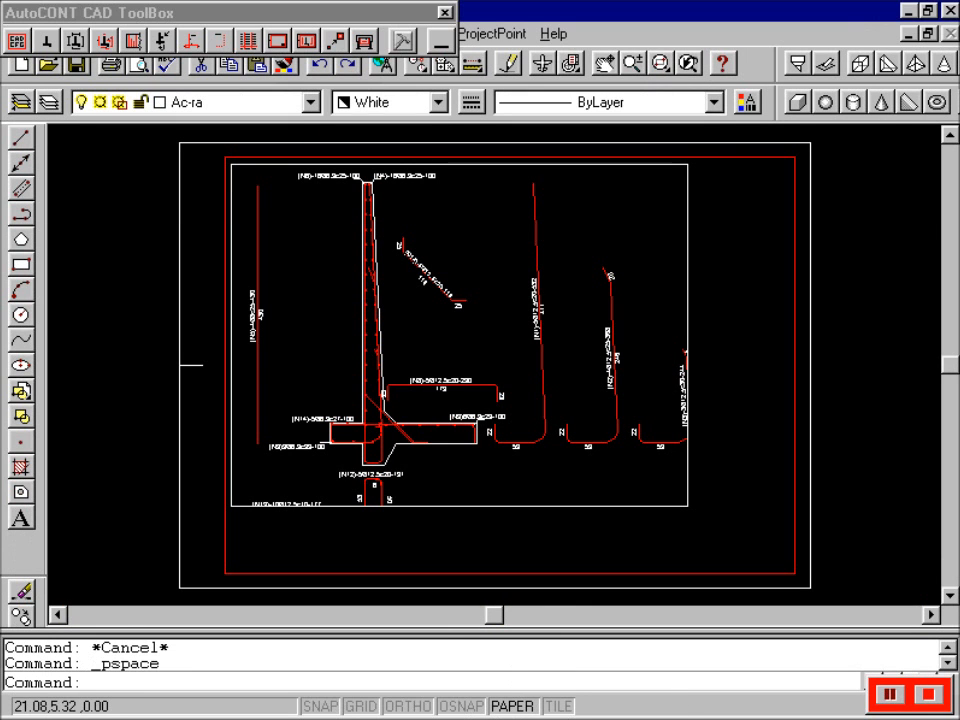
{"action": "left_click", "coordinate": [687, 505]}
{"action": "left_click", "coordinate": [706, 511]}
{"action": "left_click", "coordinate": [706, 511]}
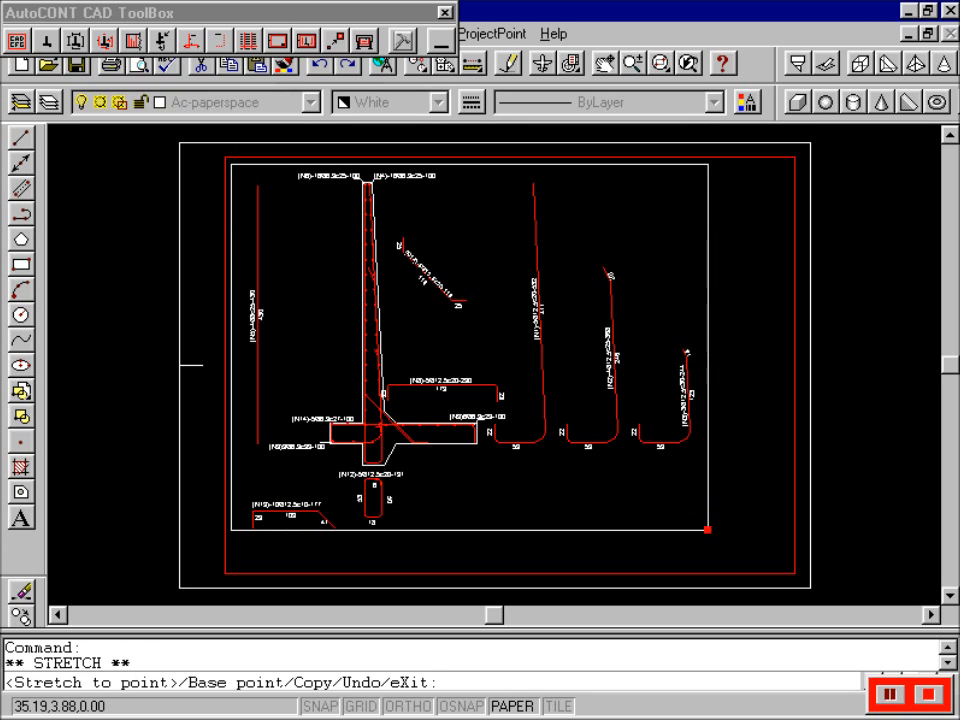
{"action": "left_click", "coordinate": [711, 548]}
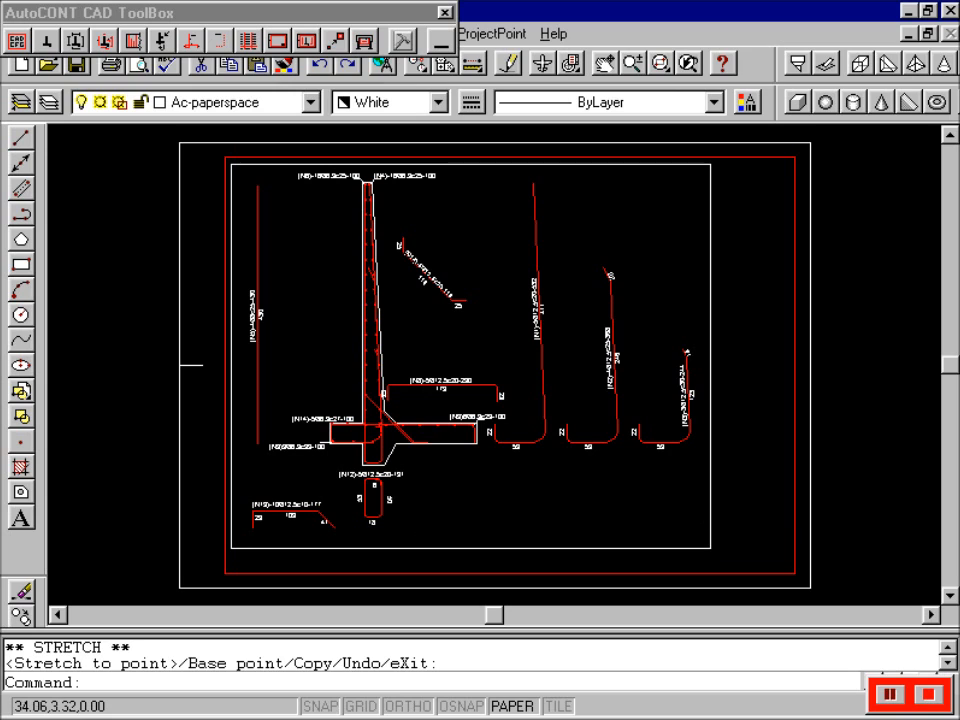
{"action": "left_click", "coordinate": [711, 548]}
{"action": "left_click", "coordinate": [702, 551]}
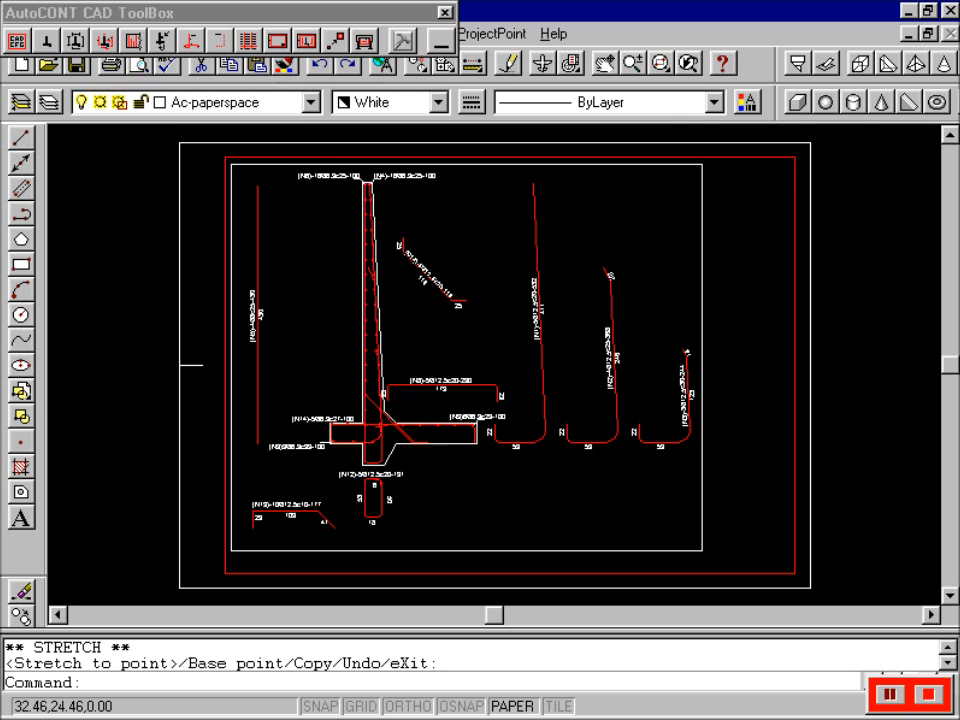
- Begin inserting a second viewport element at 1:50 scale
{"action": "left_click", "coordinate": [309, 43]}
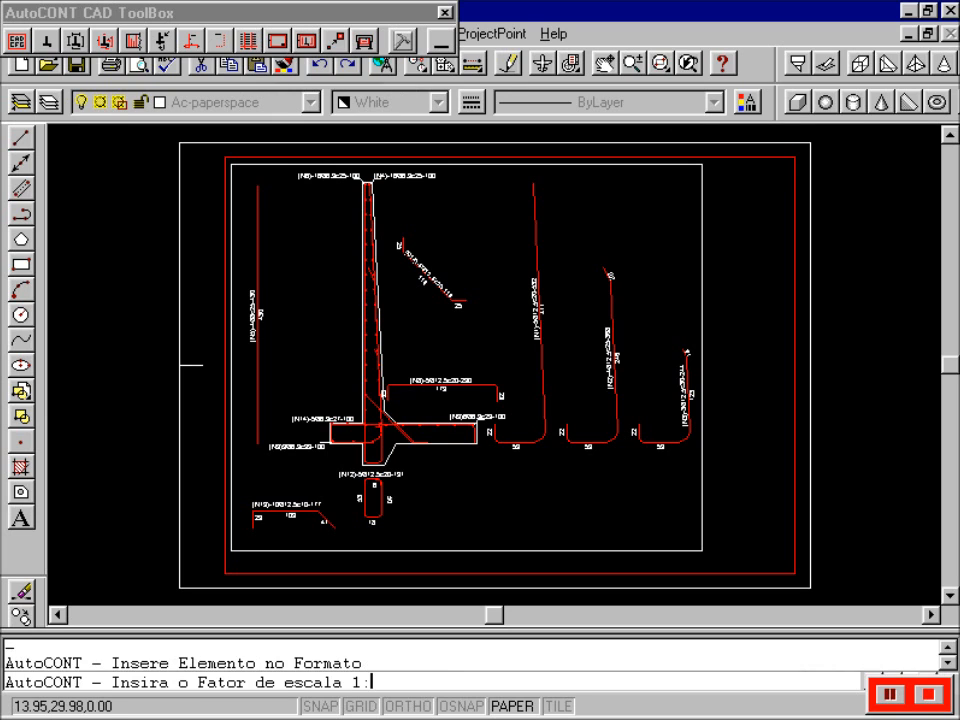
{"action": "type", "text": "50"}
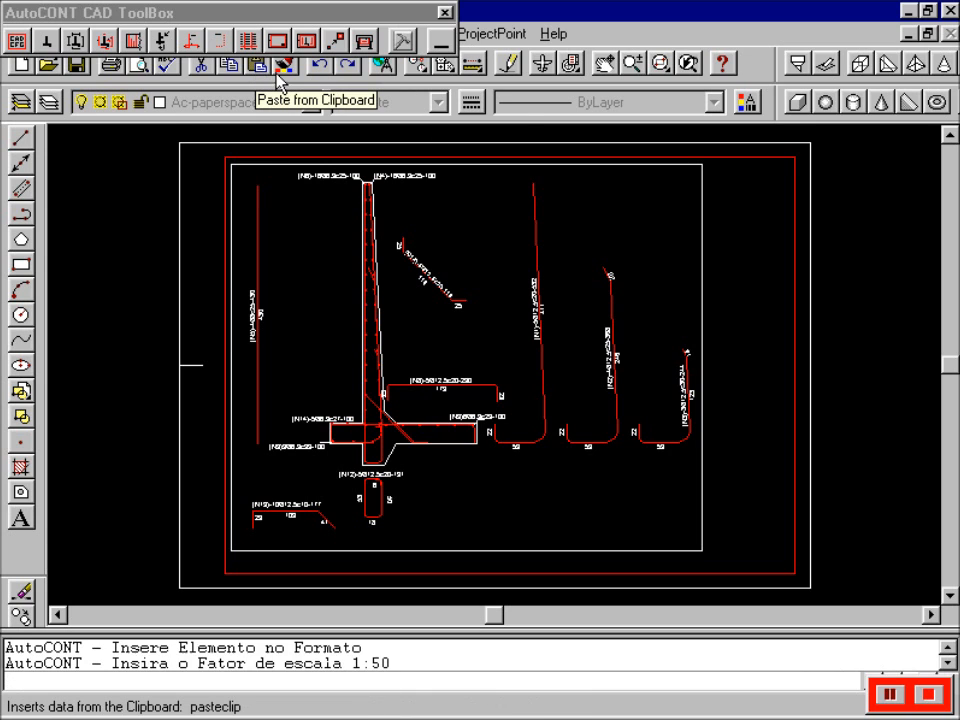
{"action": "key", "text": "Return"}
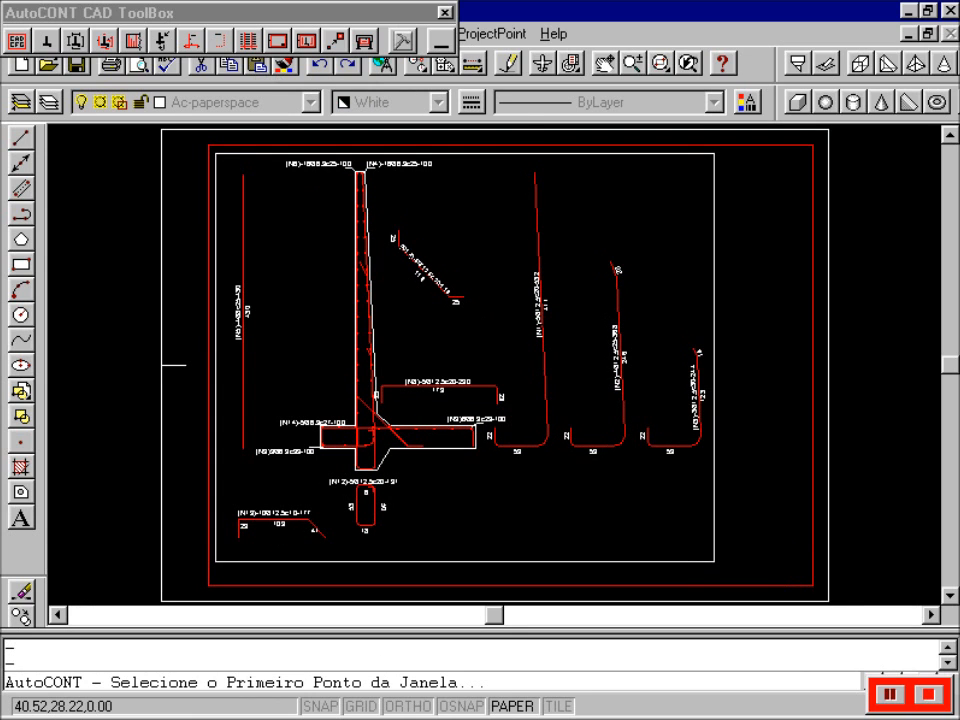
- Create a narrow viewport along the sheet's right edge and pan the steel schedule into it
{"action": "left_click", "coordinate": [804, 154]}
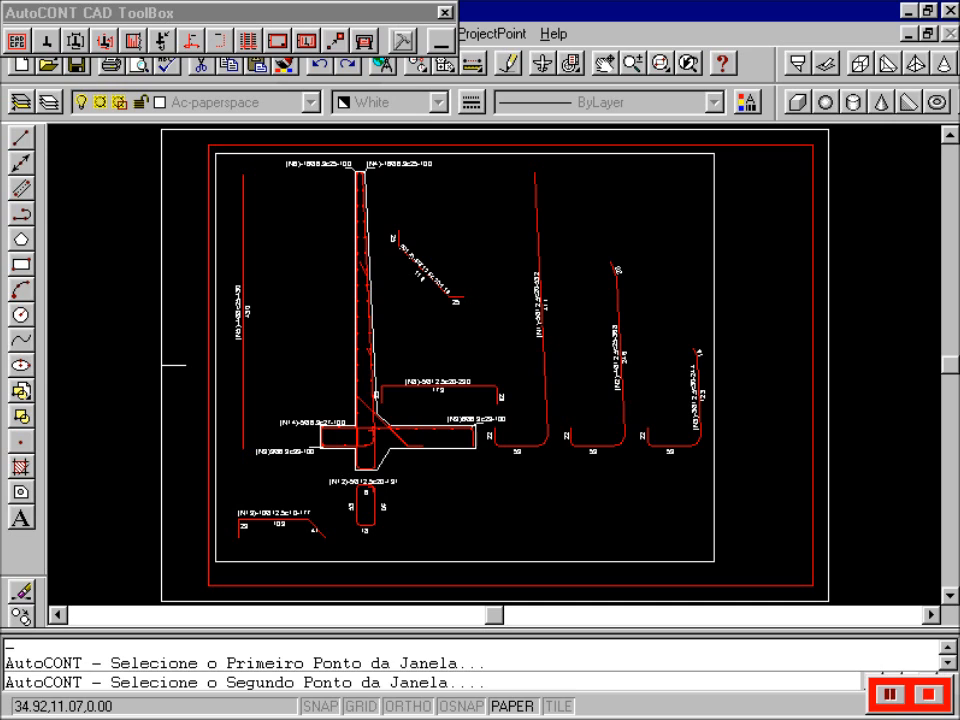
{"action": "left_click", "coordinate": [719, 425]}
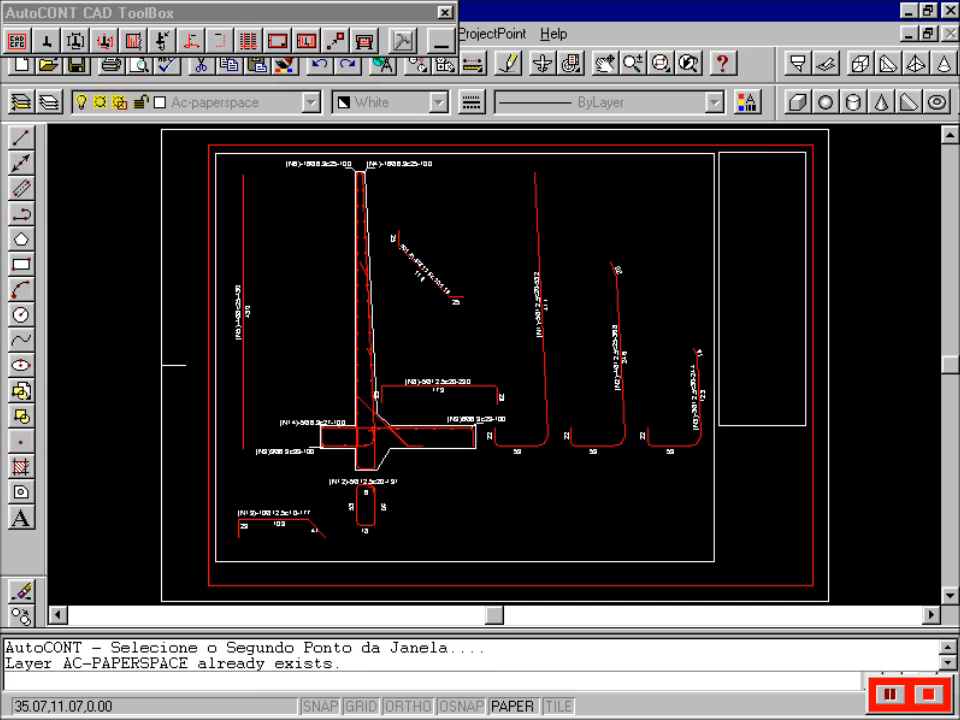
{"action": "left_click", "coordinate": [604, 63]}
{"action": "mouse_move", "coordinate": [765, 229]}
{"action": "left_mouse_down"}
{"action": "mouse_move", "coordinate": [756, 261]}
{"action": "mouse_move", "coordinate": [686, 231]}
{"action": "mouse_move", "coordinate": [648, 246]}
{"action": "mouse_move", "coordinate": [711, 246]}
{"action": "mouse_move", "coordinate": [686, 255]}
{"action": "mouse_move", "coordinate": [708, 231]}
{"action": "mouse_move", "coordinate": [699, 229]}
{"action": "mouse_move", "coordinate": [701, 241]}
{"action": "mouse_move", "coordinate": [762, 237]}
{"action": "left_mouse_up"}
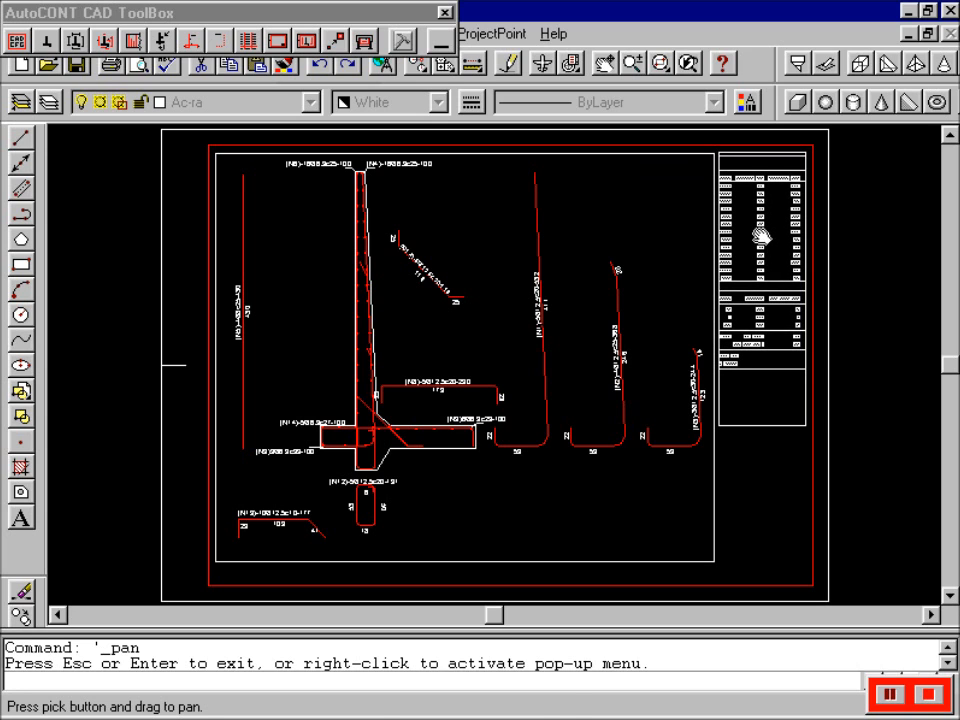
{"action": "key", "text": "Escape"}
- Rescale the schedule viewport to 1:75 with Altera Escala and pan the table upward
{"action": "left_click", "coordinate": [335, 40]}
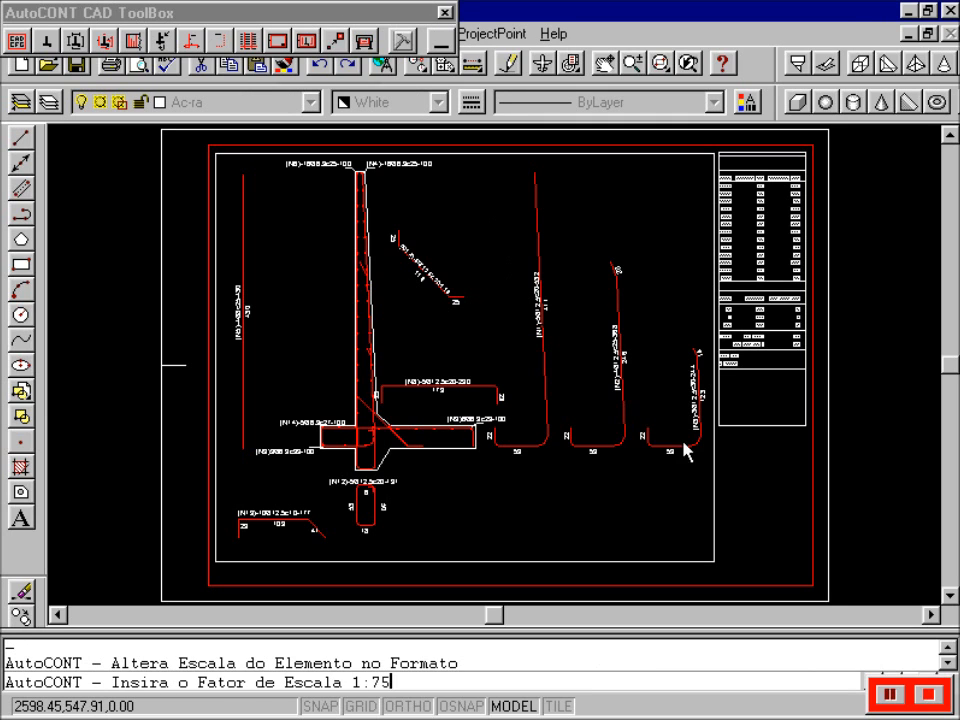
{"action": "key", "text": "Return"}
{"action": "left_click", "coordinate": [750, 426]}
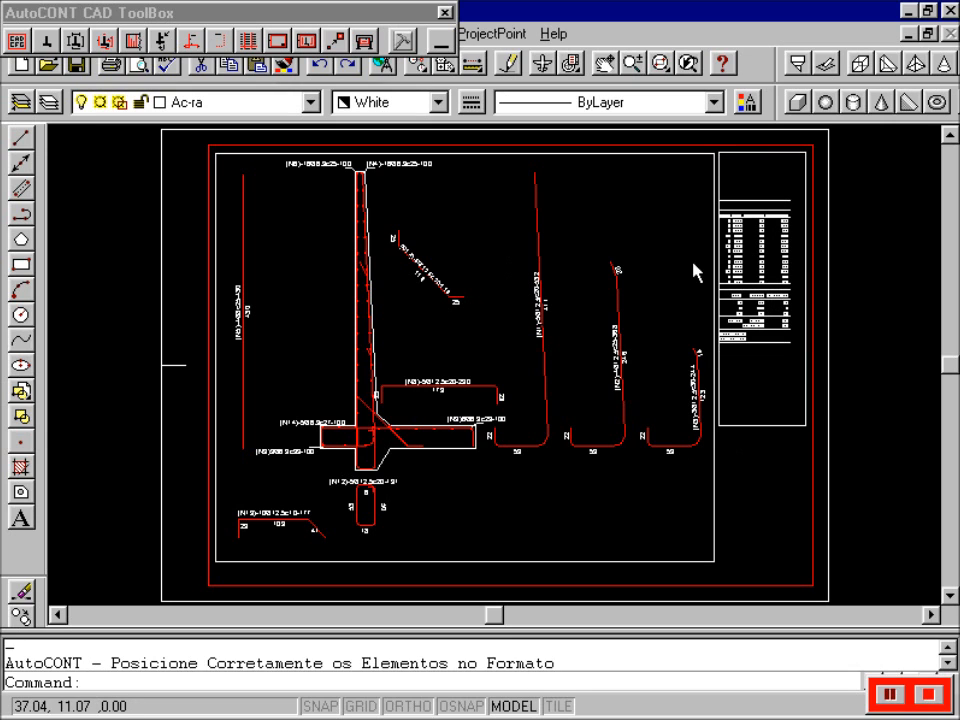
{"action": "left_click", "coordinate": [605, 64]}
{"action": "left_click_drag", "start_coordinate": [765, 257], "coordinate": [782, 233]}
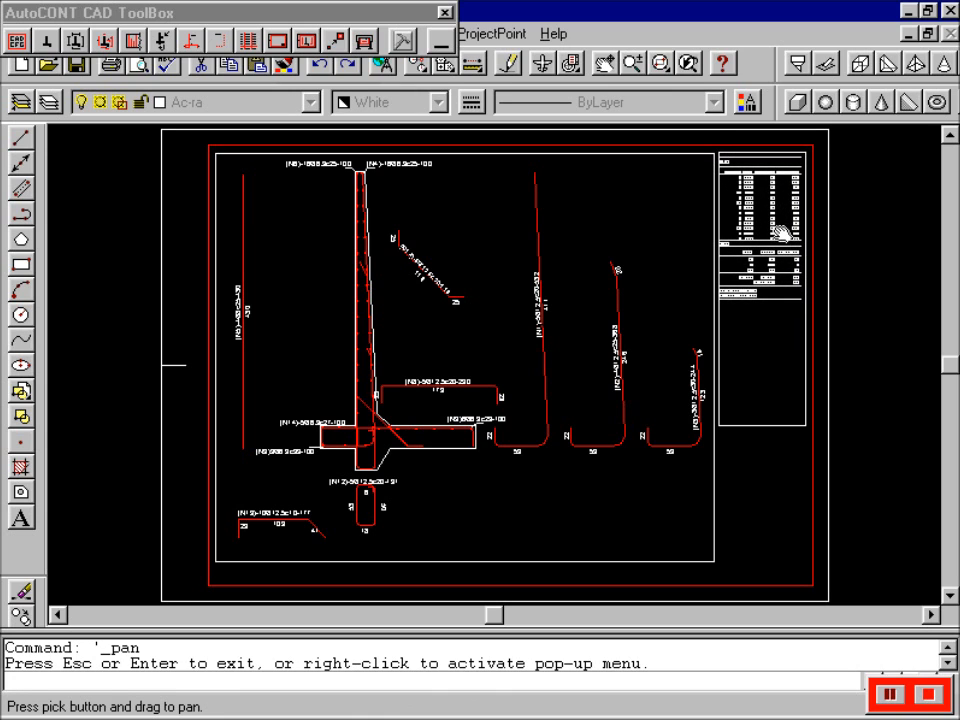
{"action": "key", "text": "Escape"}
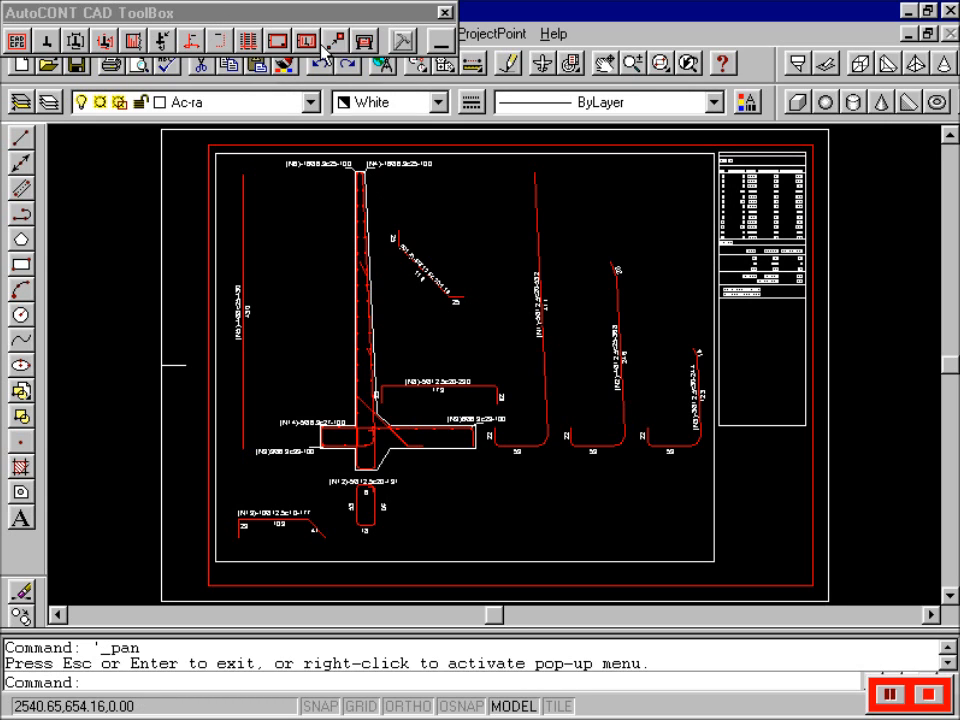
- Insert another empty A3 sheet format above the existing reinforcement sheet
{"action": "left_click", "coordinate": [287, 40]}
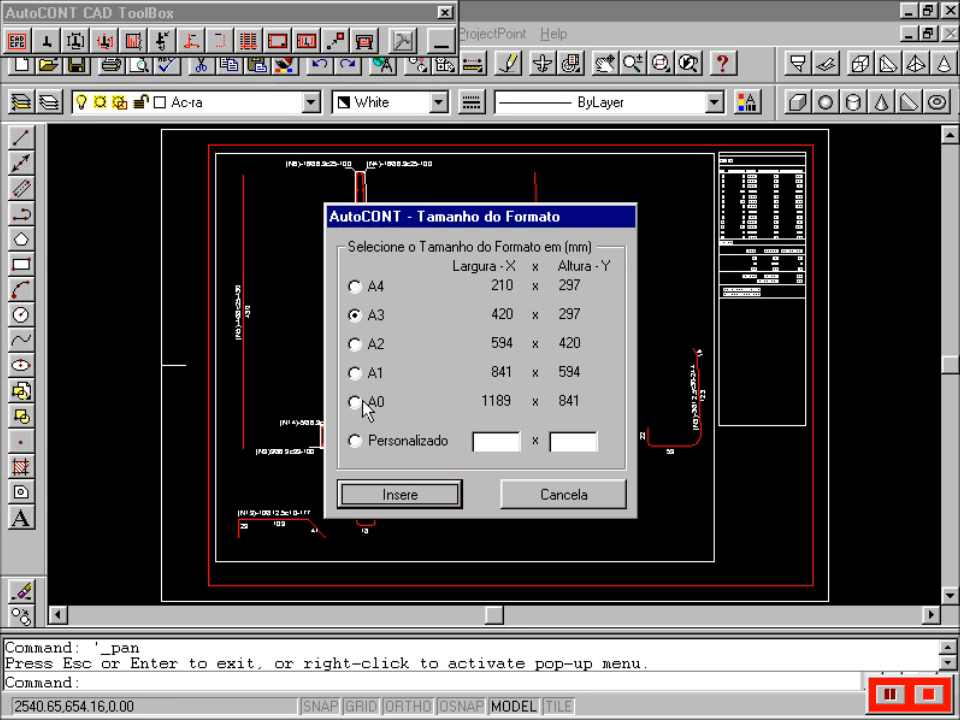
{"action": "left_click", "coordinate": [434, 492]}
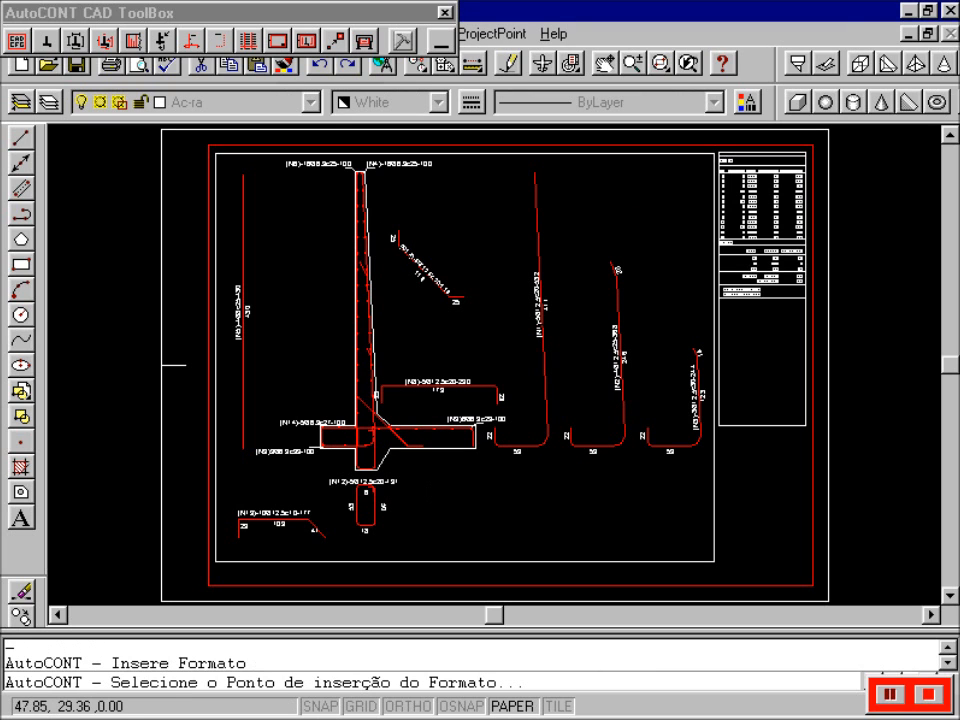
{"action": "left_click", "coordinate": [949, 137]}
{"action": "left_click", "coordinate": [949, 137]}
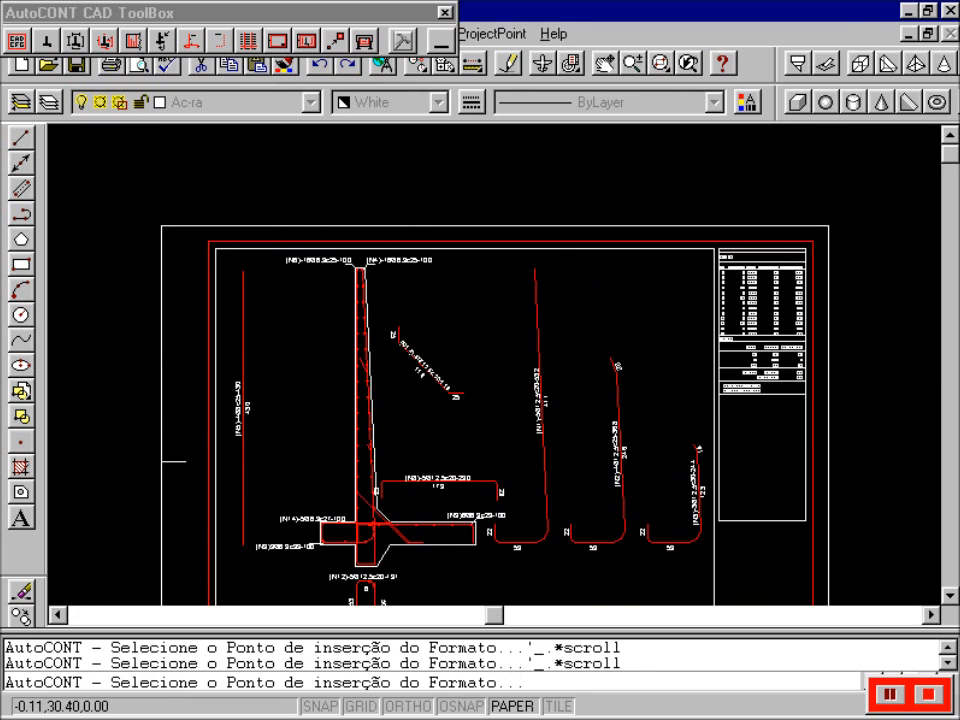
{"action": "left_click", "coordinate": [162, 215]}
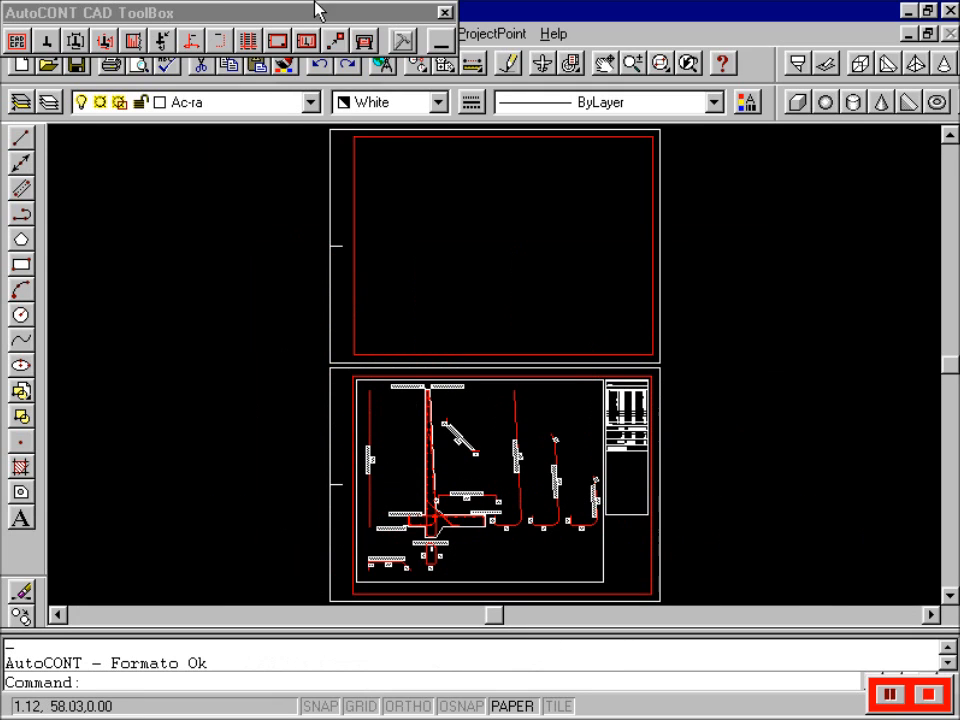
- Cancel an Altera Escala request and start Insere Elemento no Formato
{"action": "left_click", "coordinate": [352, 39]}
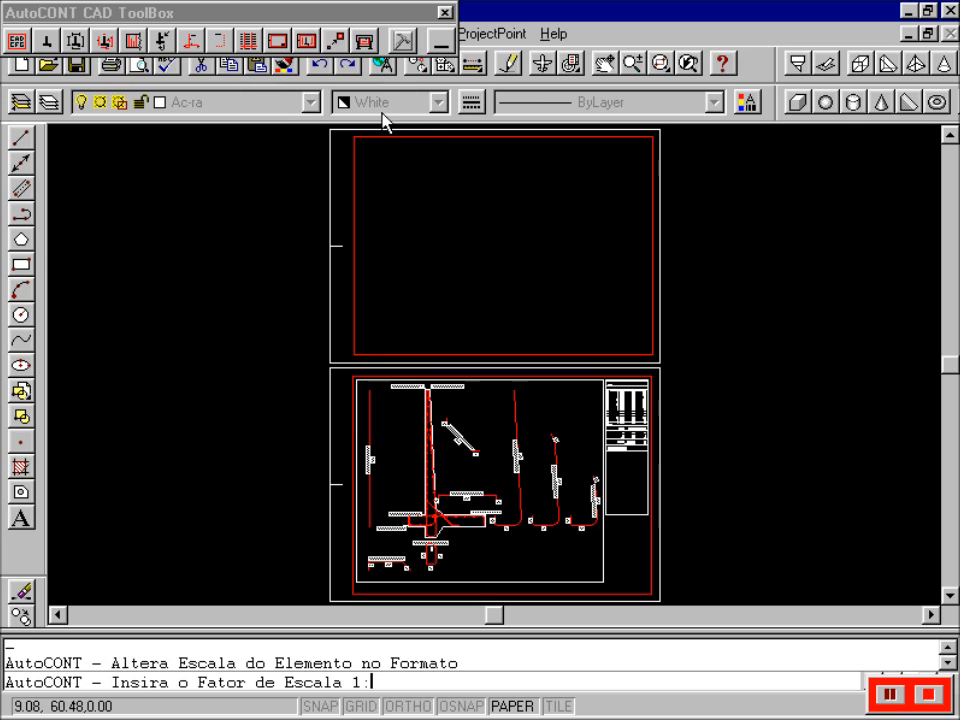
{"action": "key", "text": "Escape"}
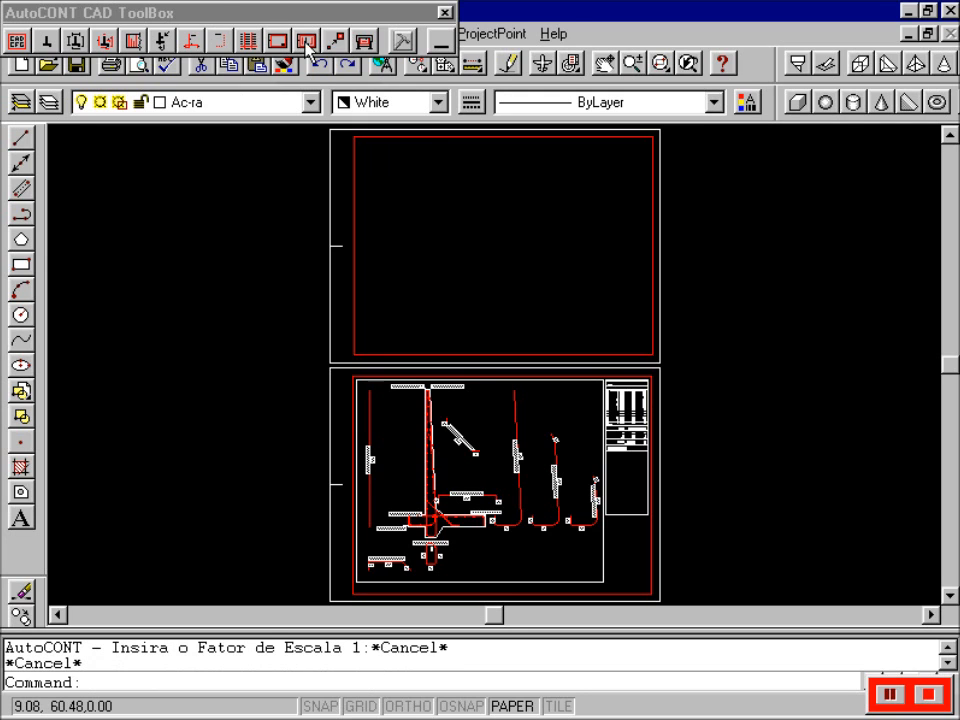
{"action": "left_click", "coordinate": [305, 42]}
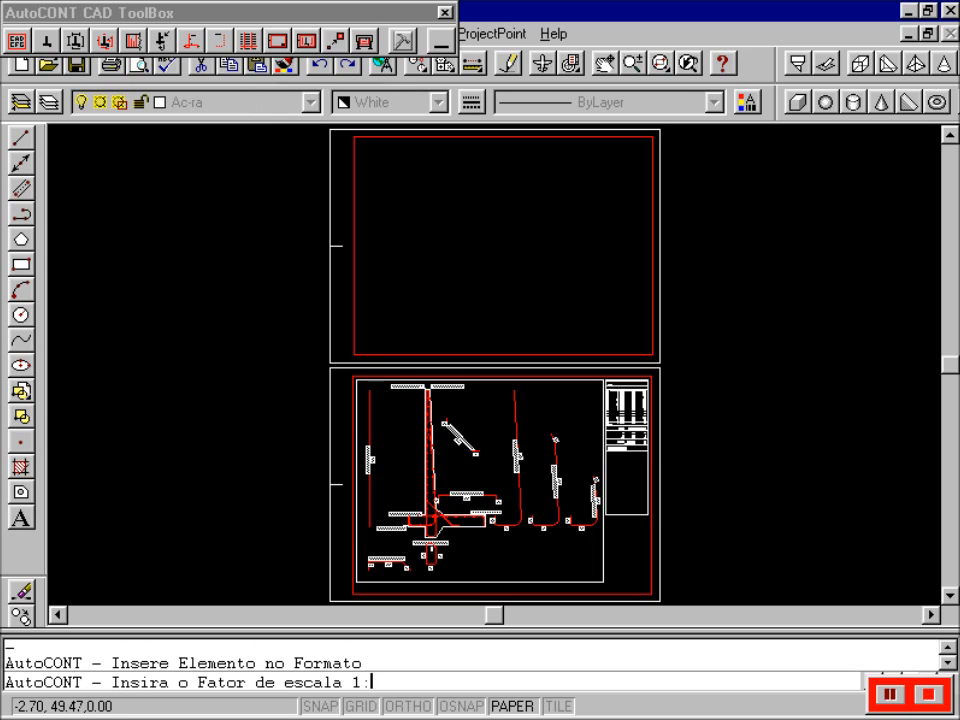
- Create a 1:50 viewport on the upper sheet and pan the wall drawing within it
{"action": "type", "text": "50"}
{"action": "key", "text": "Return"}
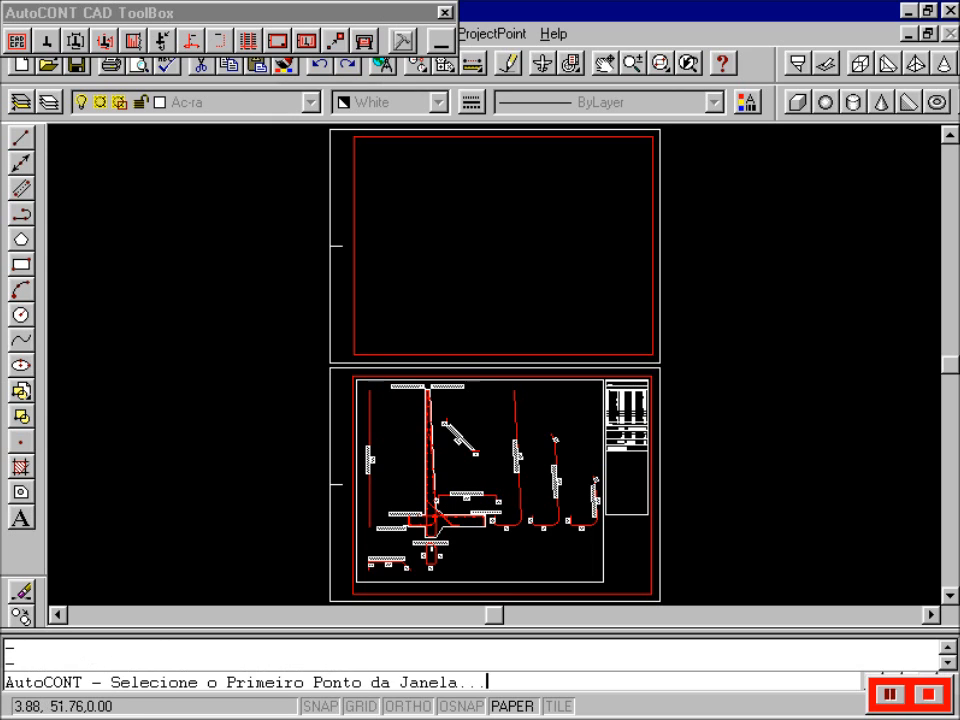
{"action": "left_click", "coordinate": [359, 143]}
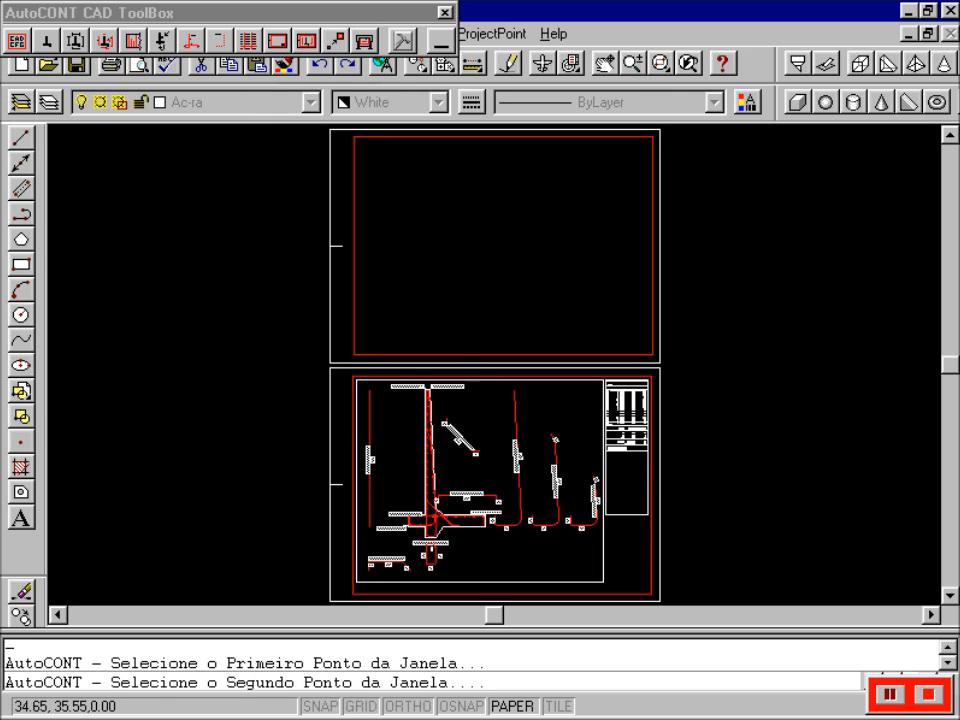
{"action": "left_click", "coordinate": [622, 341]}
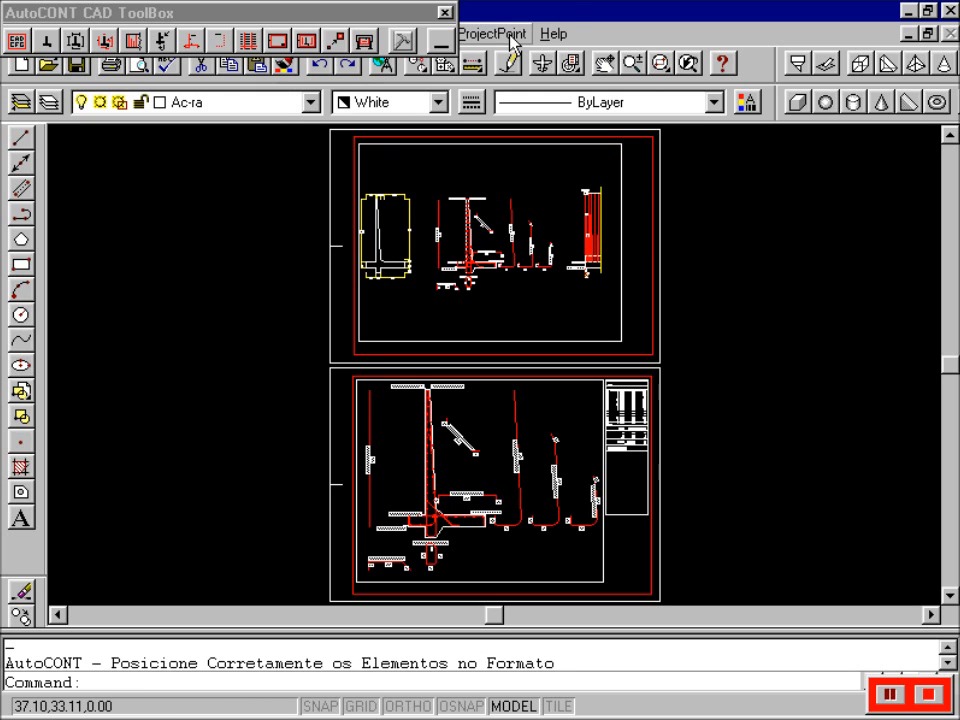
{"action": "left_click", "coordinate": [604, 66]}
{"action": "mouse_move", "coordinate": [501, 186]}
{"action": "left_mouse_down"}
{"action": "mouse_move", "coordinate": [621, 180]}
{"action": "mouse_move", "coordinate": [589, 182]}
{"action": "mouse_move", "coordinate": [591, 141]}
{"action": "mouse_move", "coordinate": [611, 198]}
{"action": "mouse_move", "coordinate": [615, 187]}
{"action": "left_mouse_up"}
{"action": "key", "text": "Escape"}
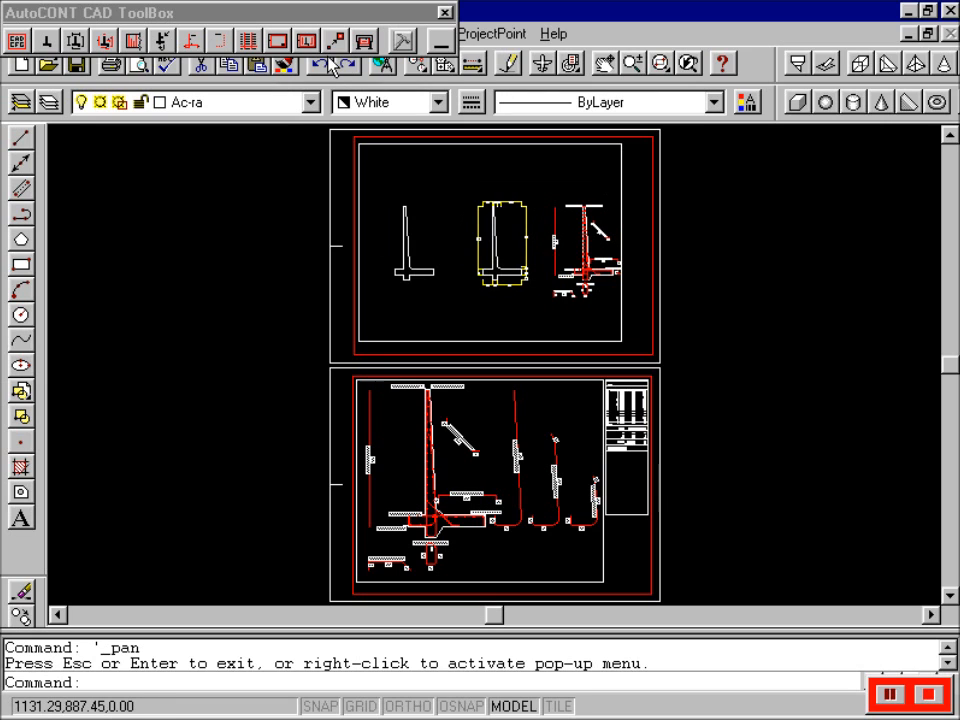
- Rescale the upper viewport to 1:25 and pan the wall outline toward its left side
{"action": "left_click", "coordinate": [336, 40]}
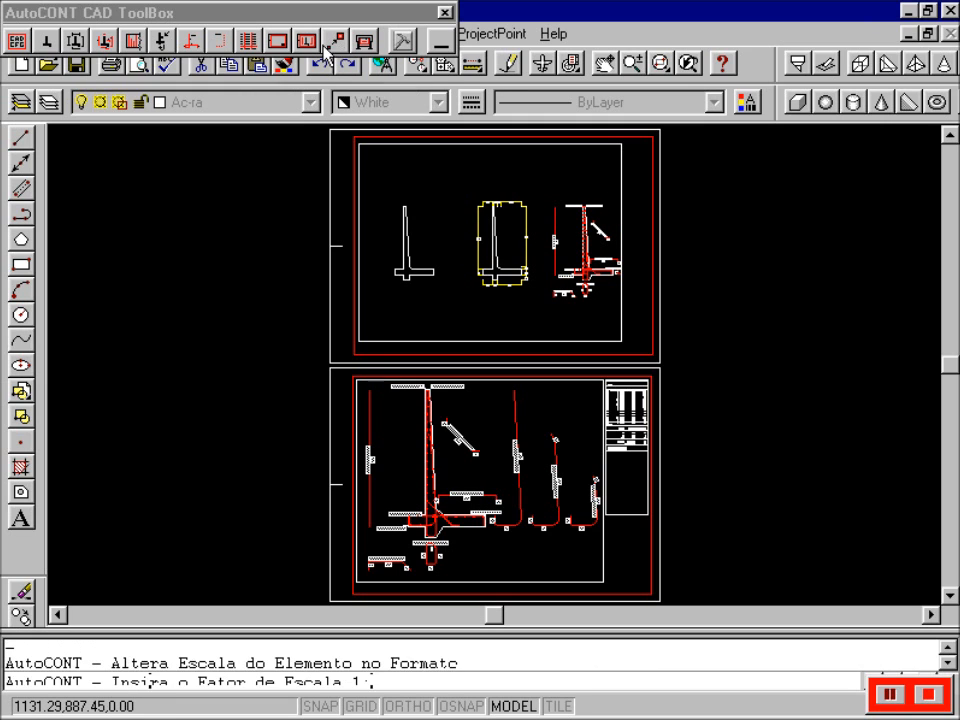
{"action": "key", "text": "Return"}
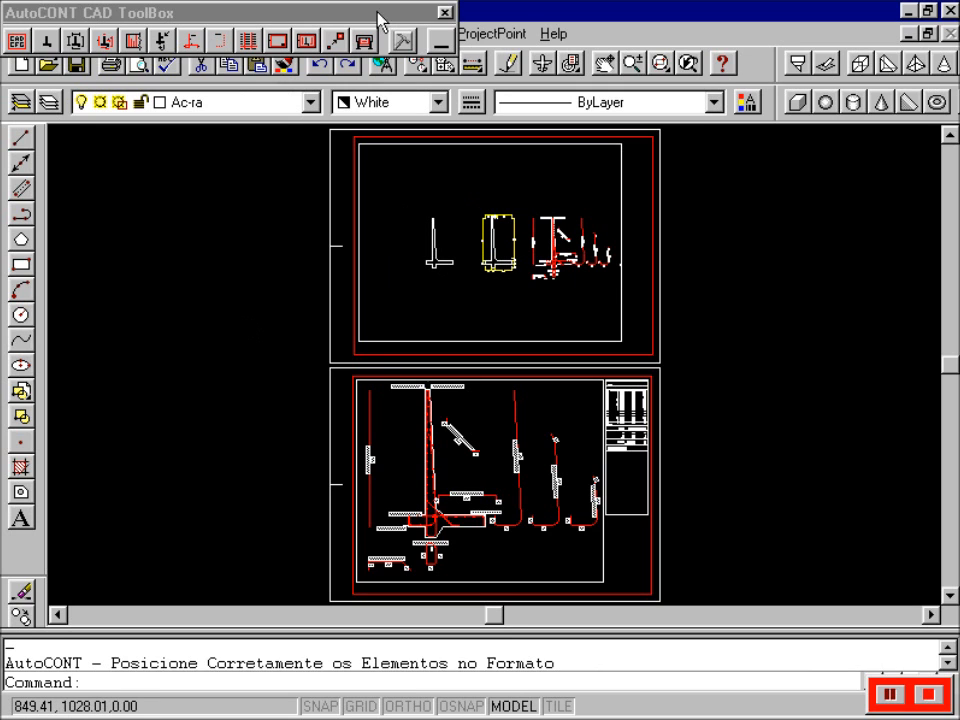
{"action": "left_click", "coordinate": [346, 46]}
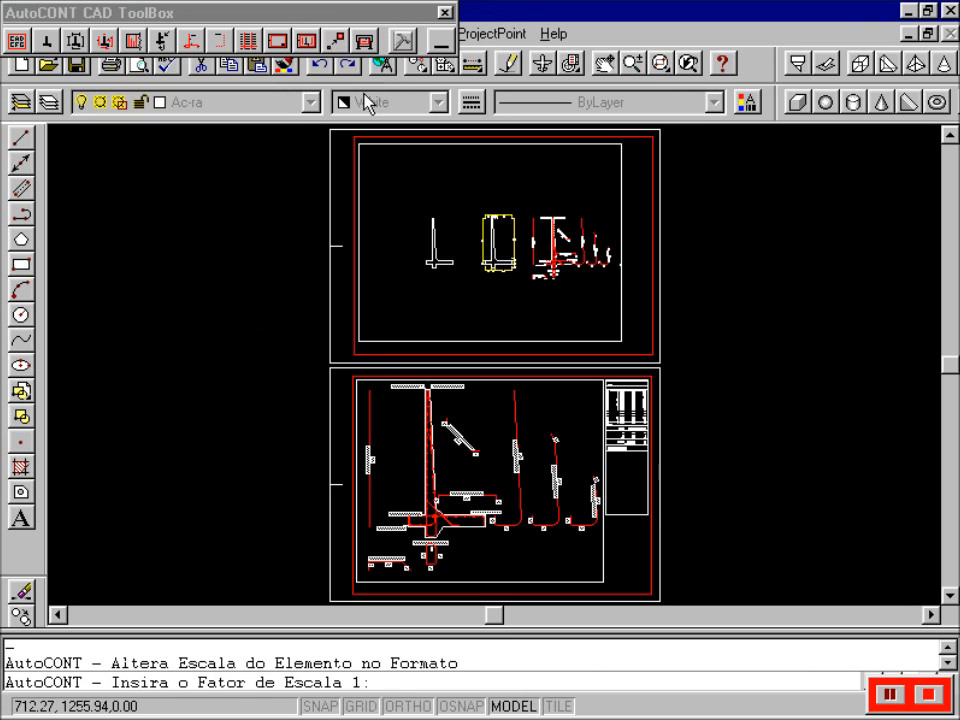
{"action": "type", "text": "25"}
{"action": "key", "text": "Return"}
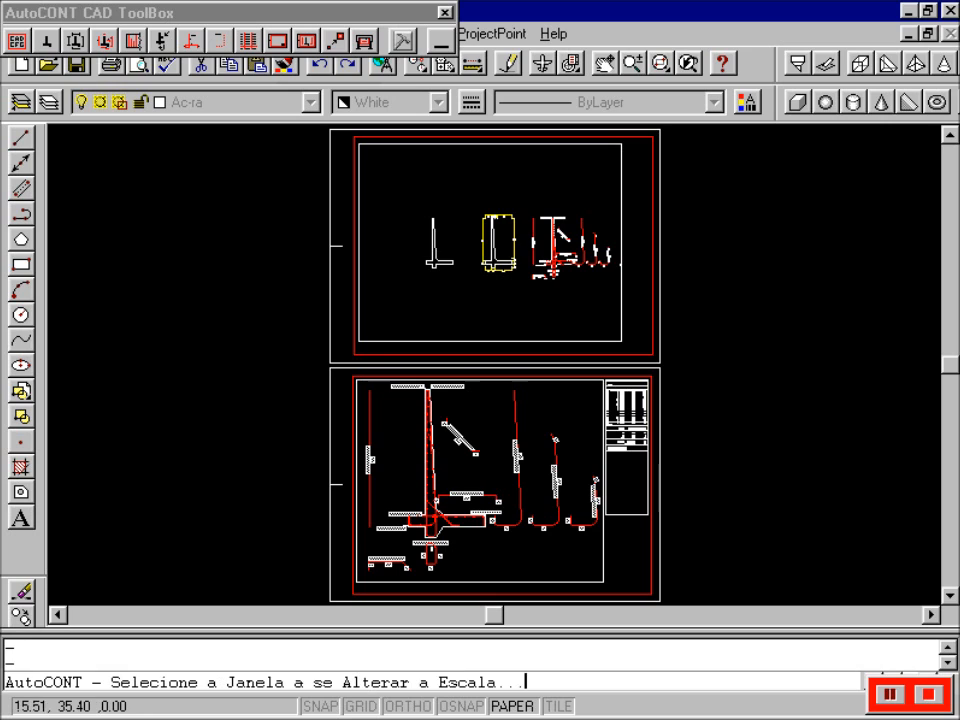
{"action": "left_click", "coordinate": [473, 145]}
{"action": "left_click", "coordinate": [630, 249]}
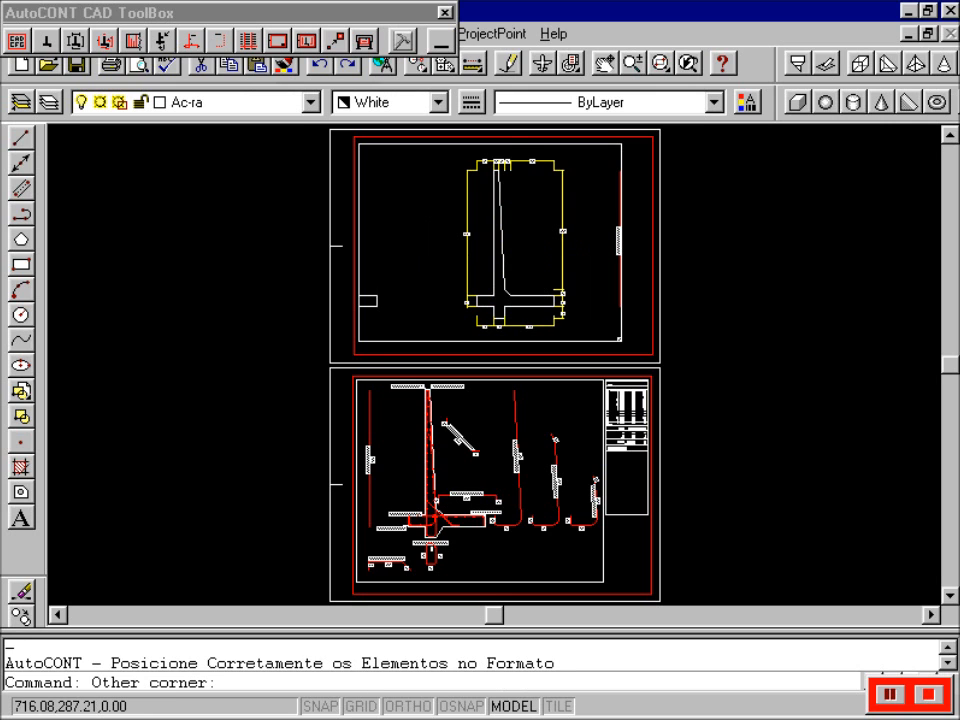
{"action": "key", "text": "Escape"}
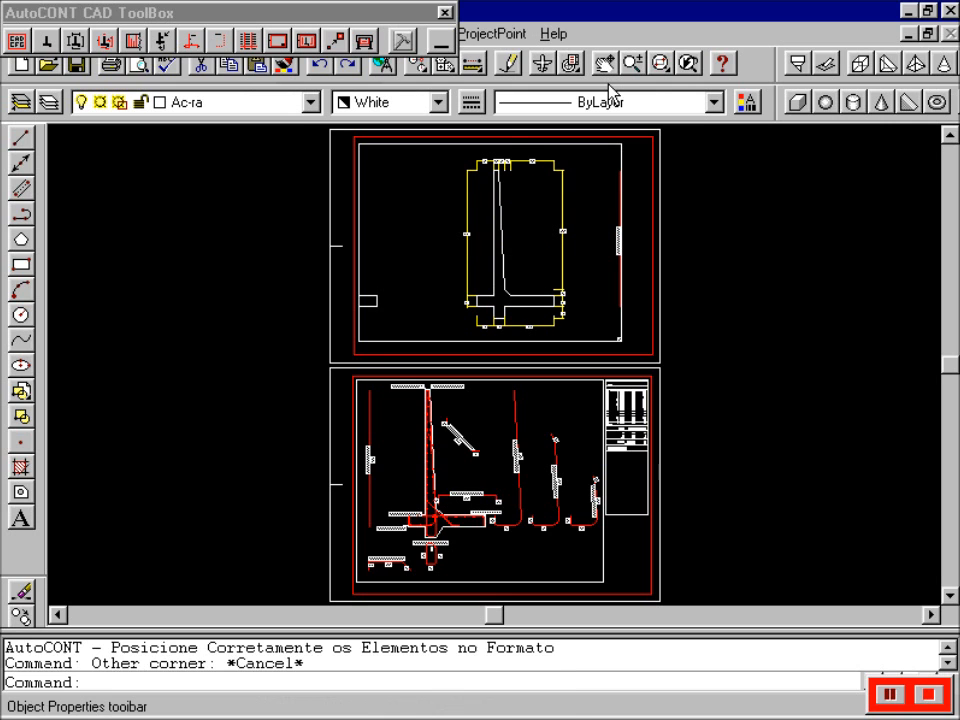
{"action": "left_click", "coordinate": [607, 66]}
{"action": "mouse_move", "coordinate": [439, 242]}
{"action": "left_mouse_down"}
{"action": "mouse_move", "coordinate": [524, 237]}
{"action": "mouse_move", "coordinate": [390, 221]}
{"action": "mouse_move", "coordinate": [370, 230]}
{"action": "left_mouse_up"}
{"action": "key", "text": "Escape"}
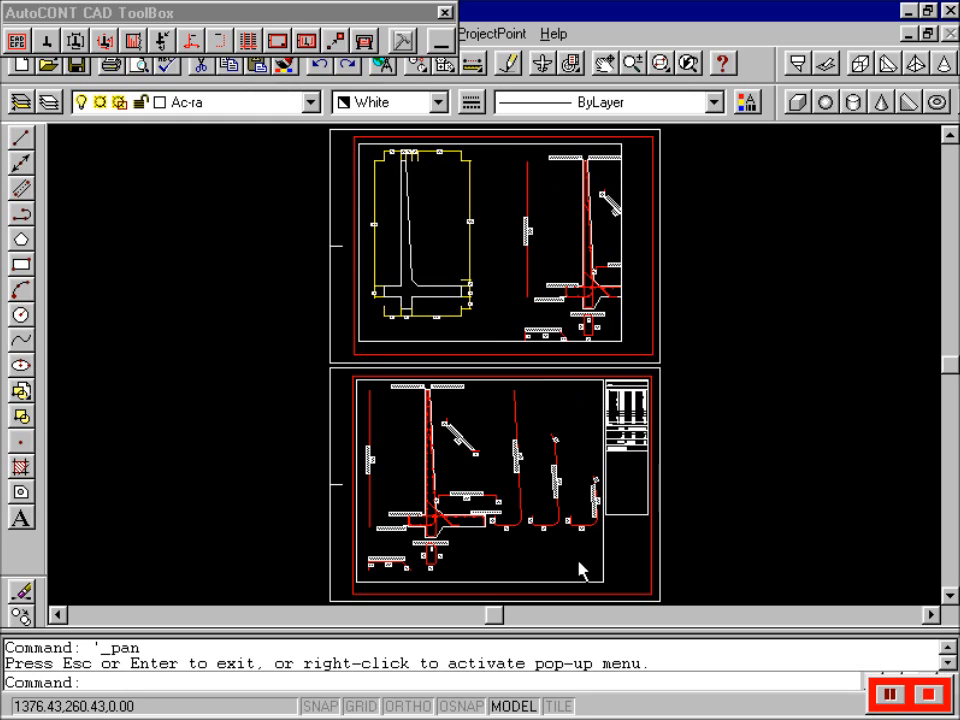
- In PAPER space, pull the viewport's right edge in to frame only the wall section
{"action": "double_click", "coordinate": [528, 708]}
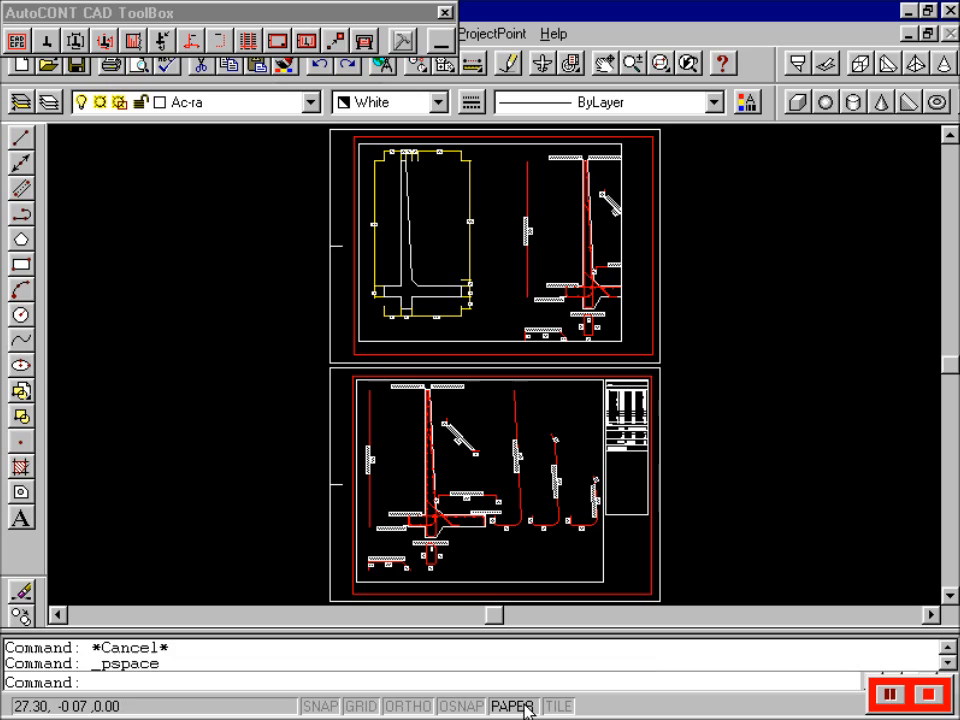
{"action": "left_click", "coordinate": [620, 287]}
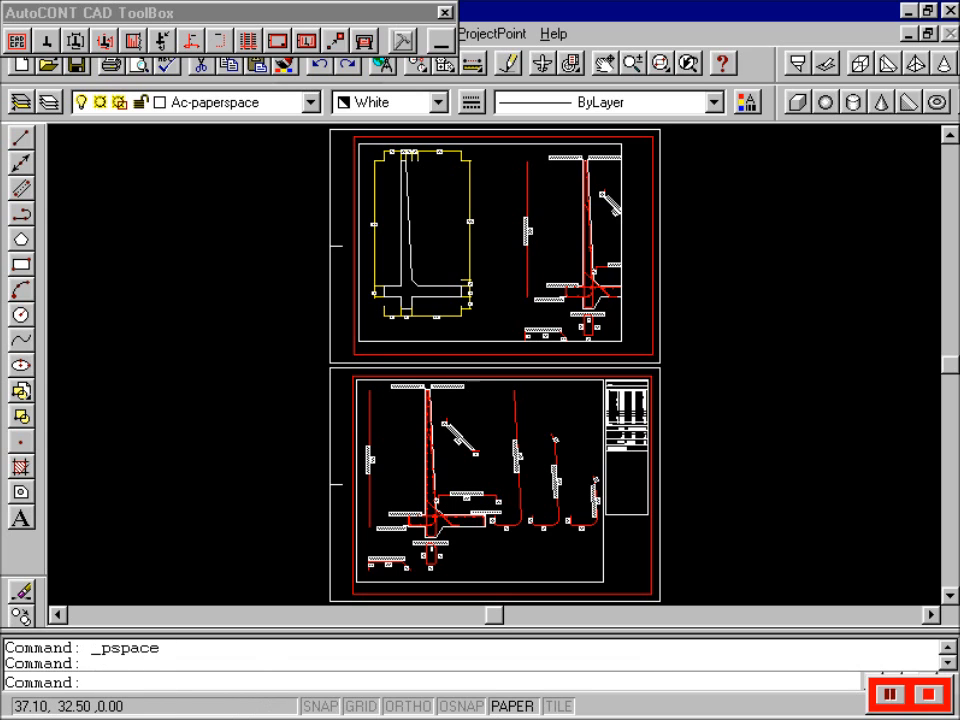
{"action": "left_click", "coordinate": [621, 341]}
{"action": "left_click", "coordinate": [504, 347]}
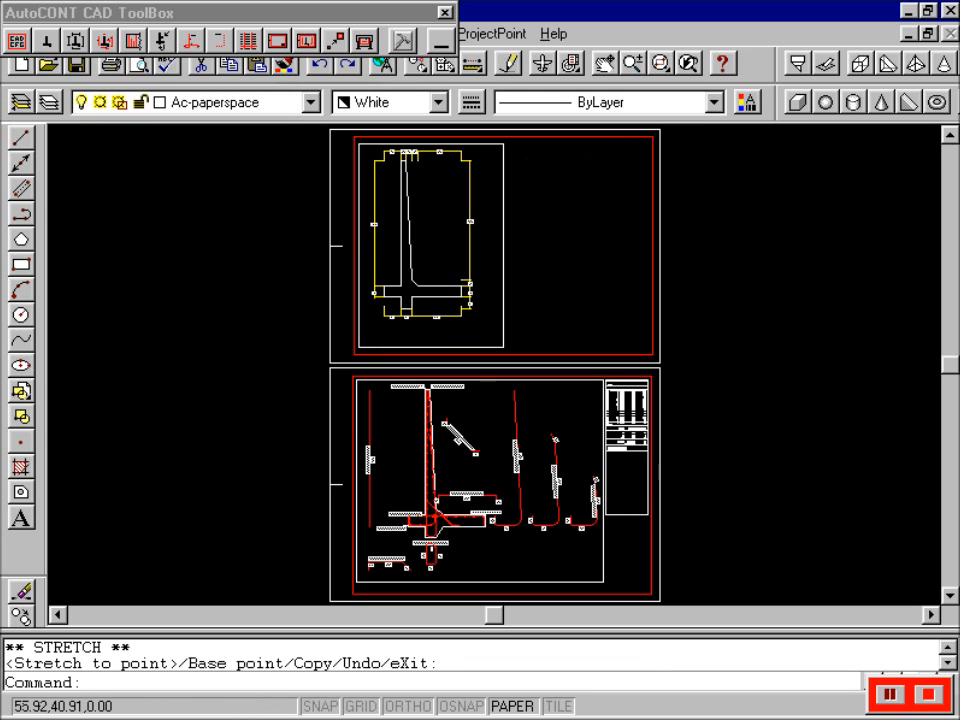
{"action": "key", "text": "Escape"}
{"action": "key", "text": "Escape"}
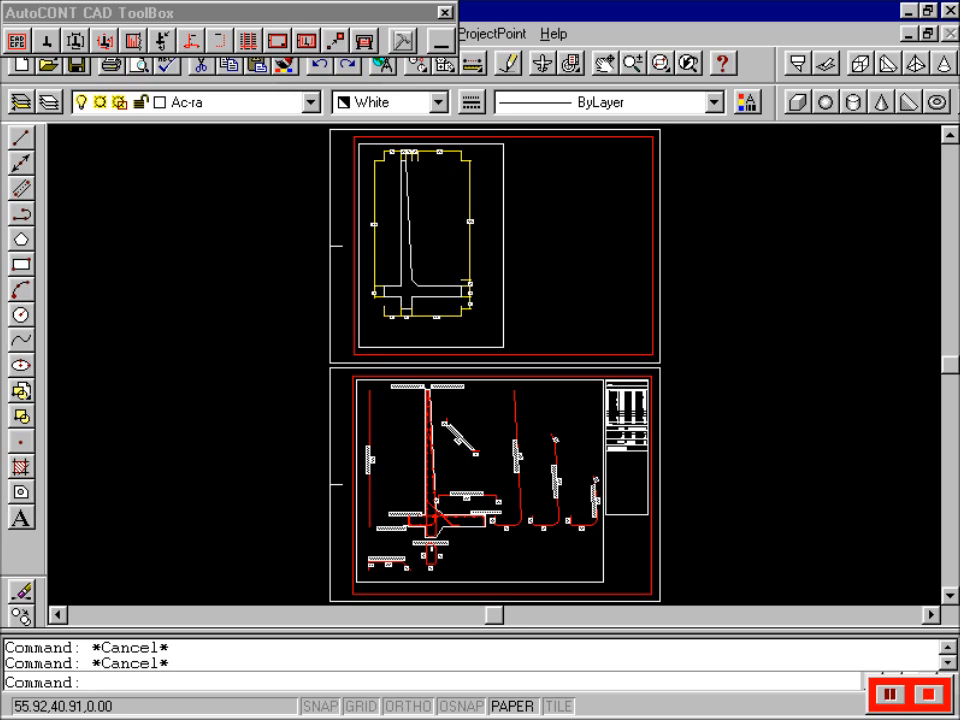
- Set the plot window to the lower sheet's corners using endpoint snaps
{"action": "left_click", "coordinate": [369, 41]}
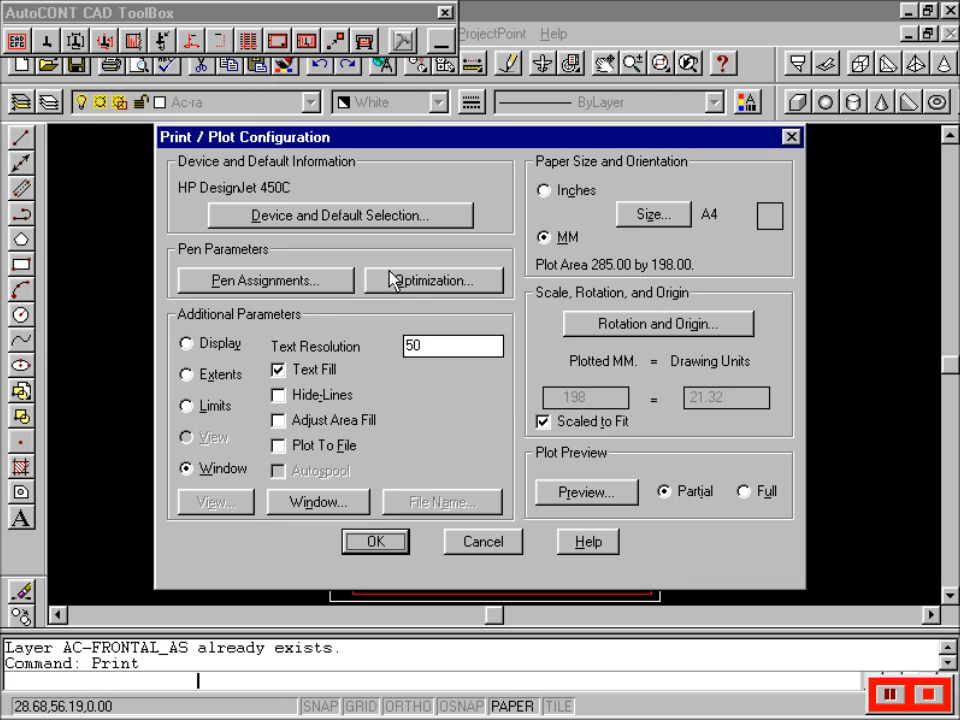
{"action": "left_click", "coordinate": [300, 502]}
{"action": "left_click", "coordinate": [369, 276]}
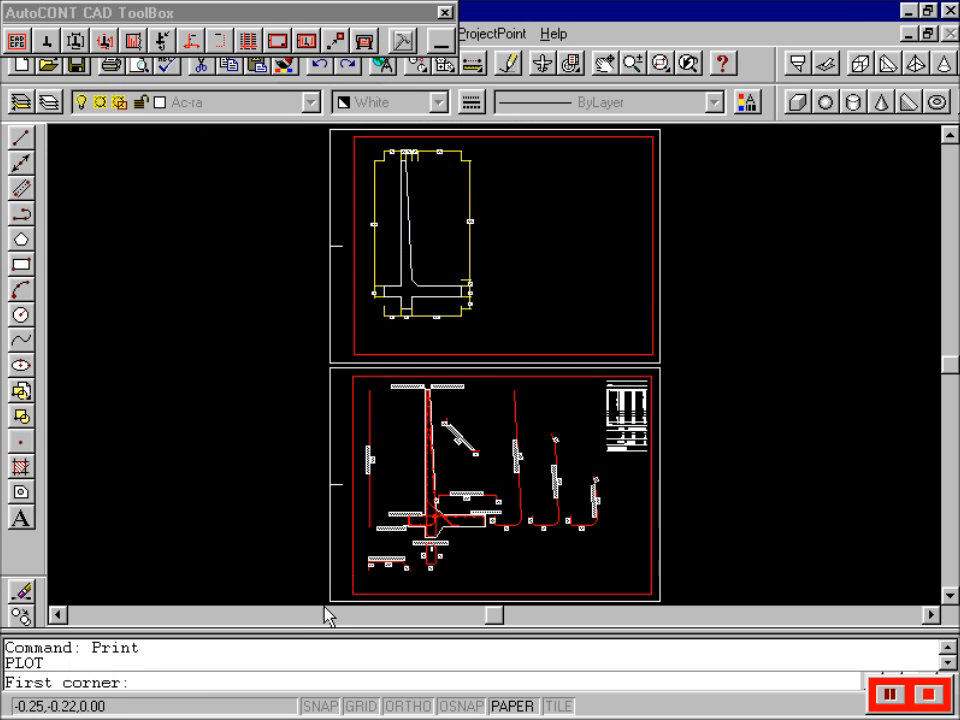
{"action": "type", "text": "end"}
{"action": "key", "text": "Return"}
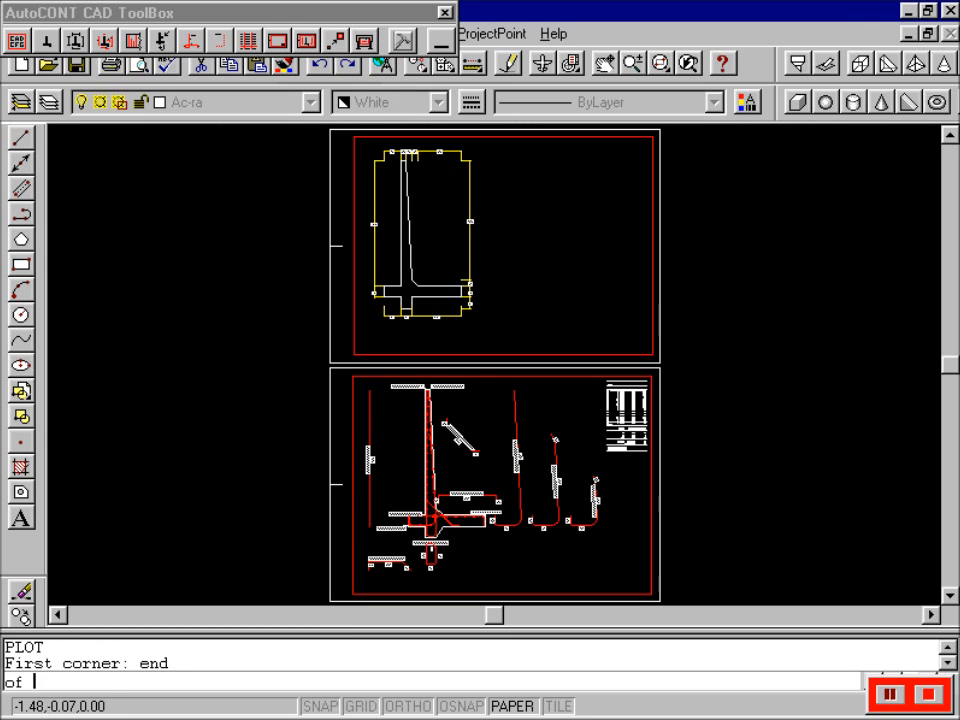
{"action": "left_click", "coordinate": [328, 601]}
{"action": "type", "text": "end"}
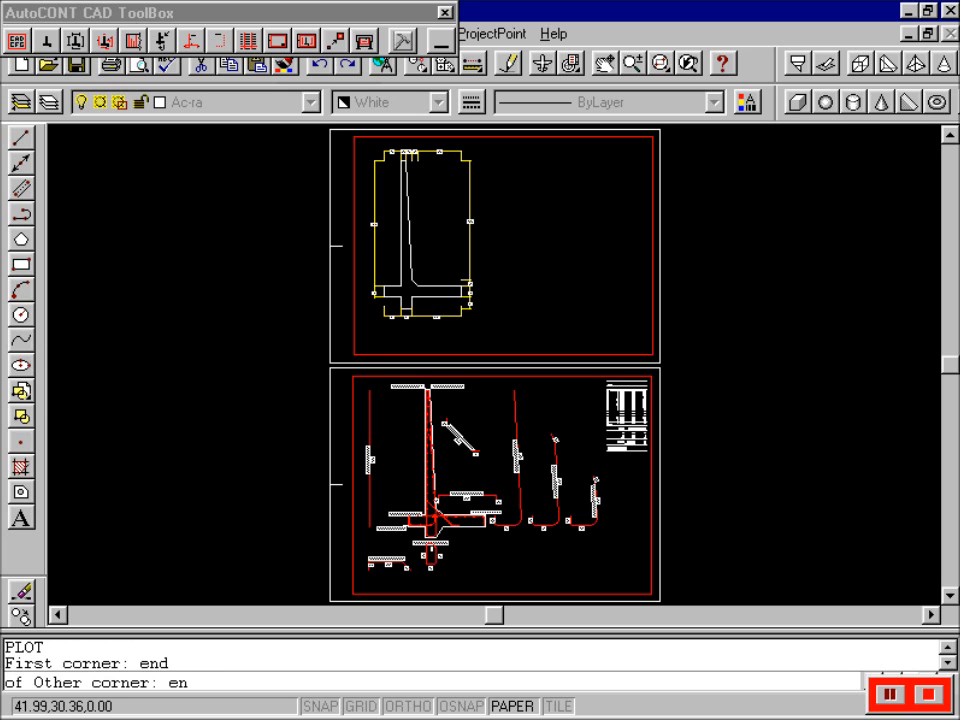
{"action": "key", "text": "Return"}
{"action": "left_click", "coordinate": [659, 370]}
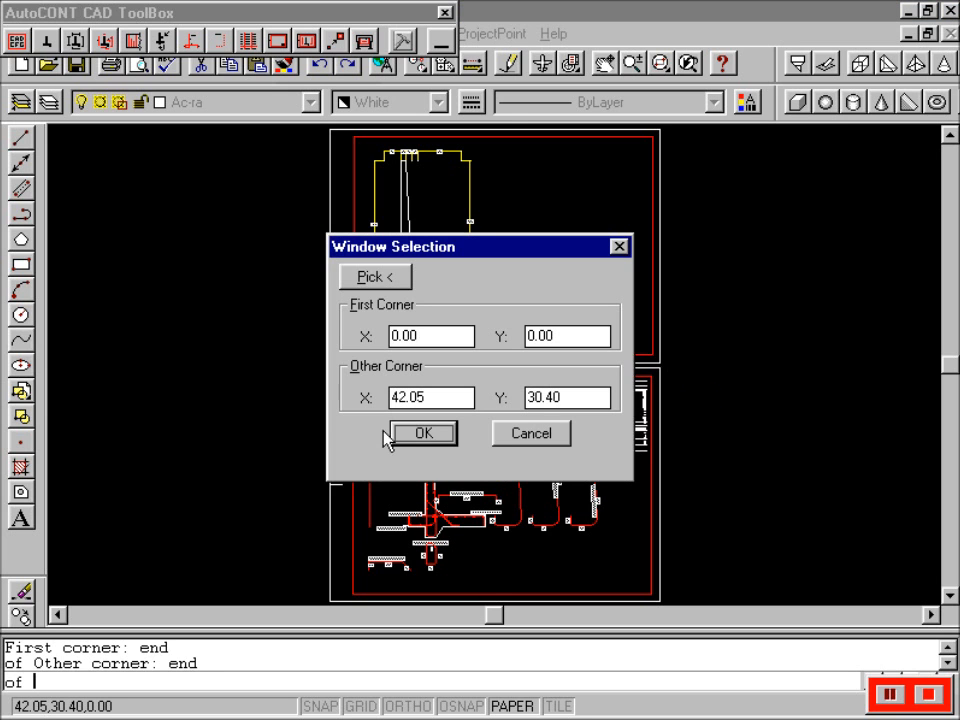
{"action": "left_click", "coordinate": [433, 442]}
- Choose A3 paper, check the plotting area, and show a full plot preview
{"action": "left_click", "coordinate": [676, 220]}
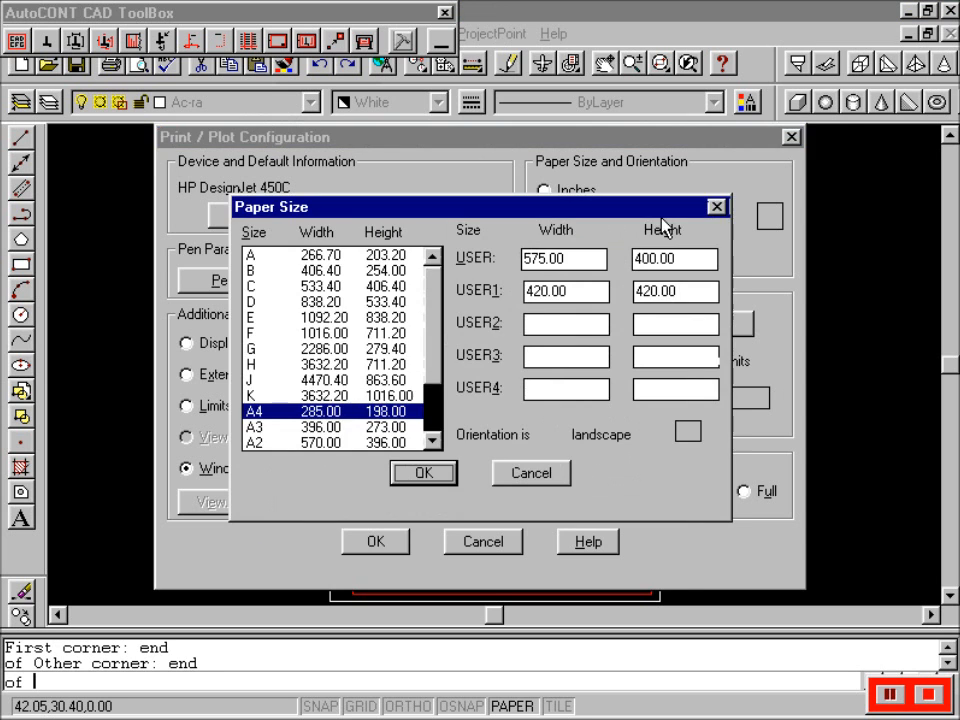
{"action": "left_click", "coordinate": [283, 428]}
{"action": "left_click", "coordinate": [422, 472]}
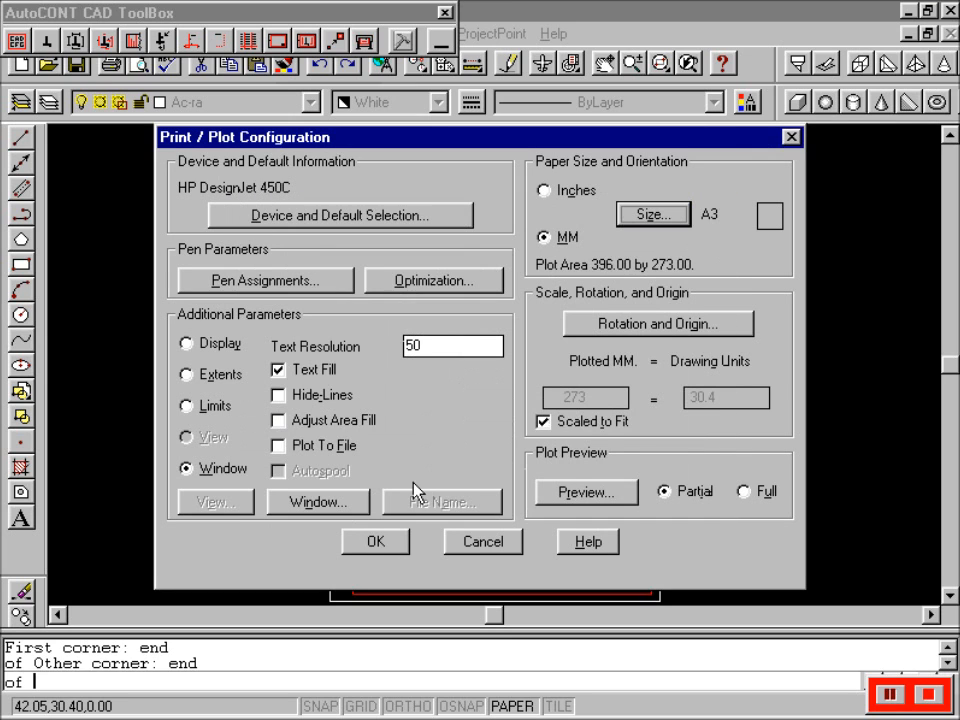
{"action": "left_click", "coordinate": [585, 491]}
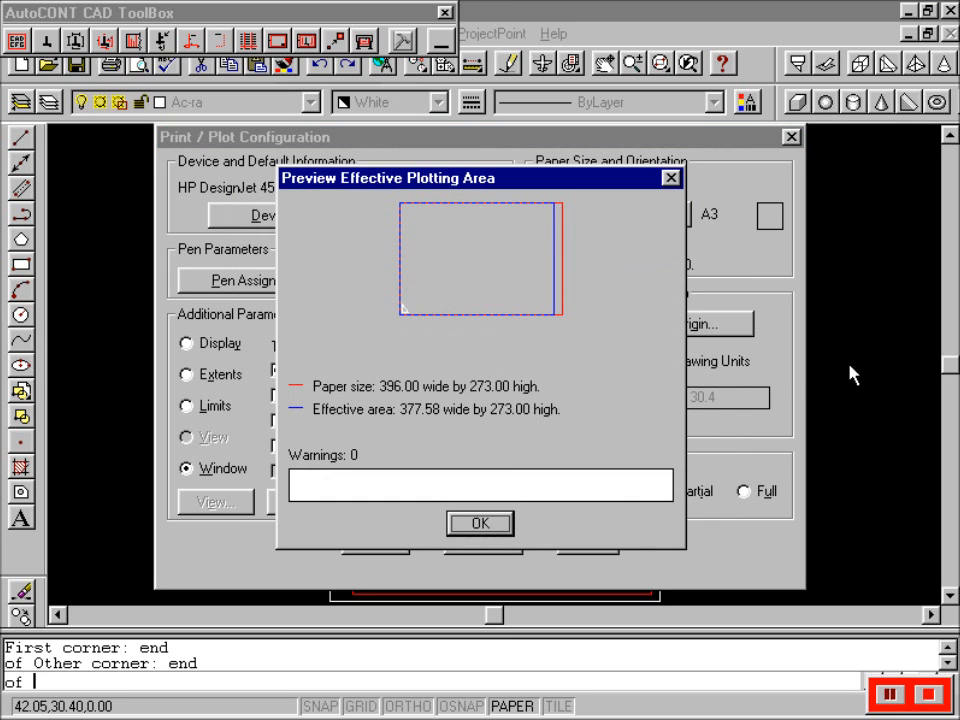
{"action": "left_click", "coordinate": [510, 518]}
{"action": "left_click", "coordinate": [741, 491]}
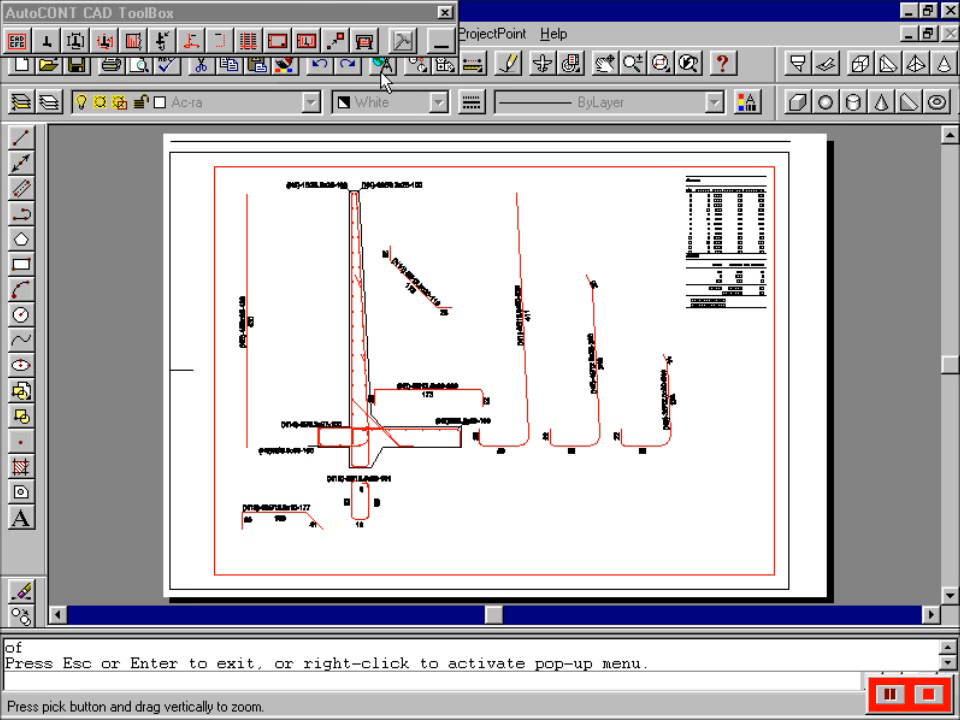
{"action": "left_click", "coordinate": [396, 14]}
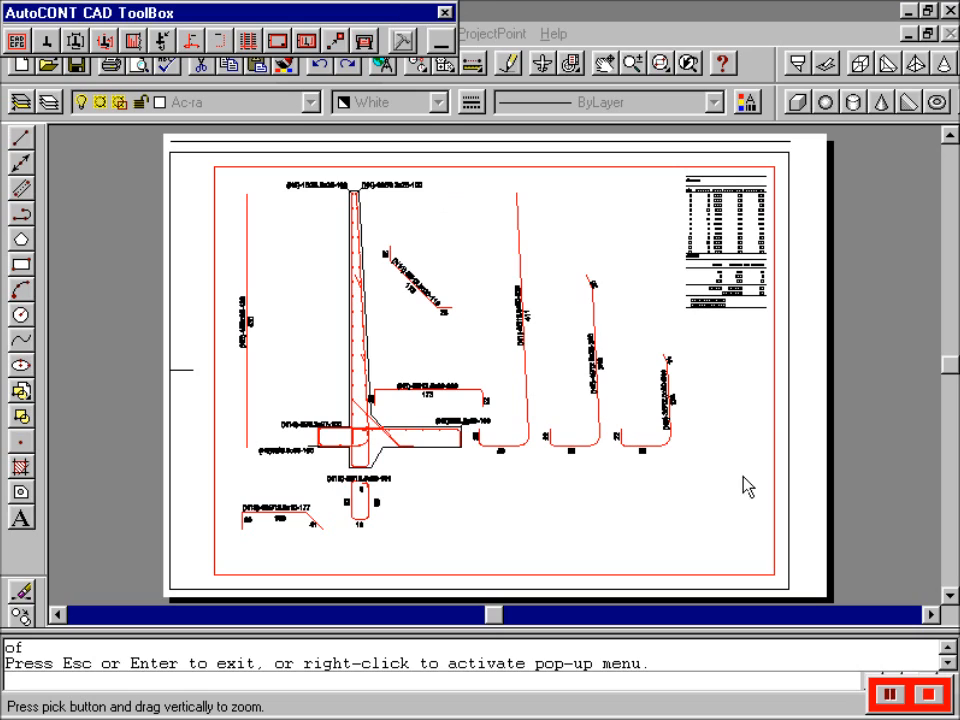